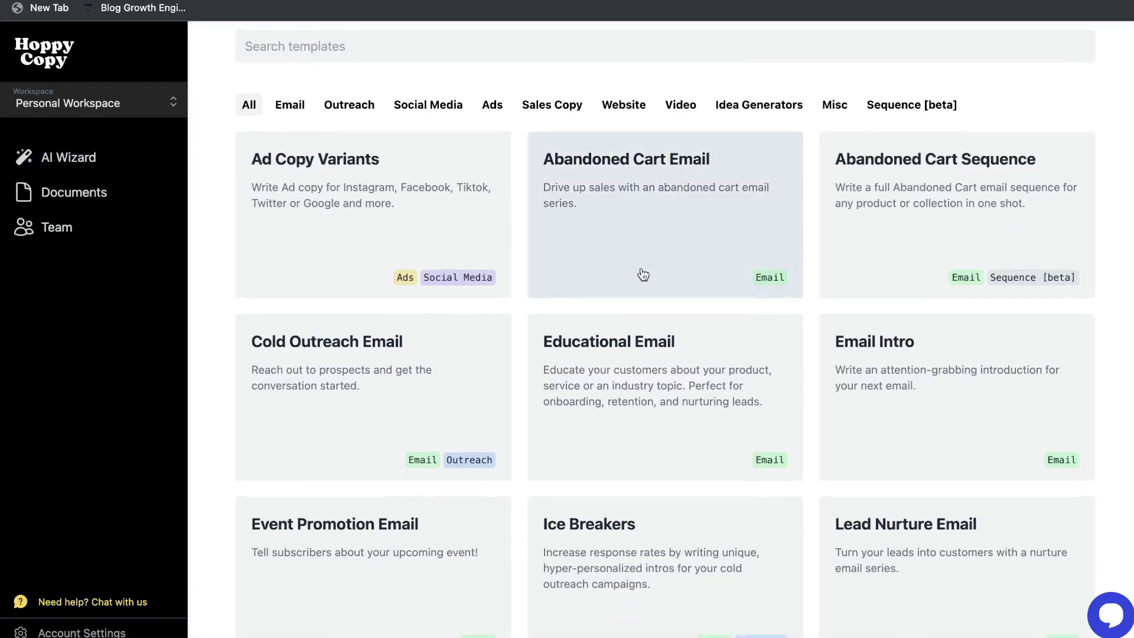
- Create a new document named Abandoned Cart Email from the Abandoned Cart Email template
scroll(640, 276, down, 3)
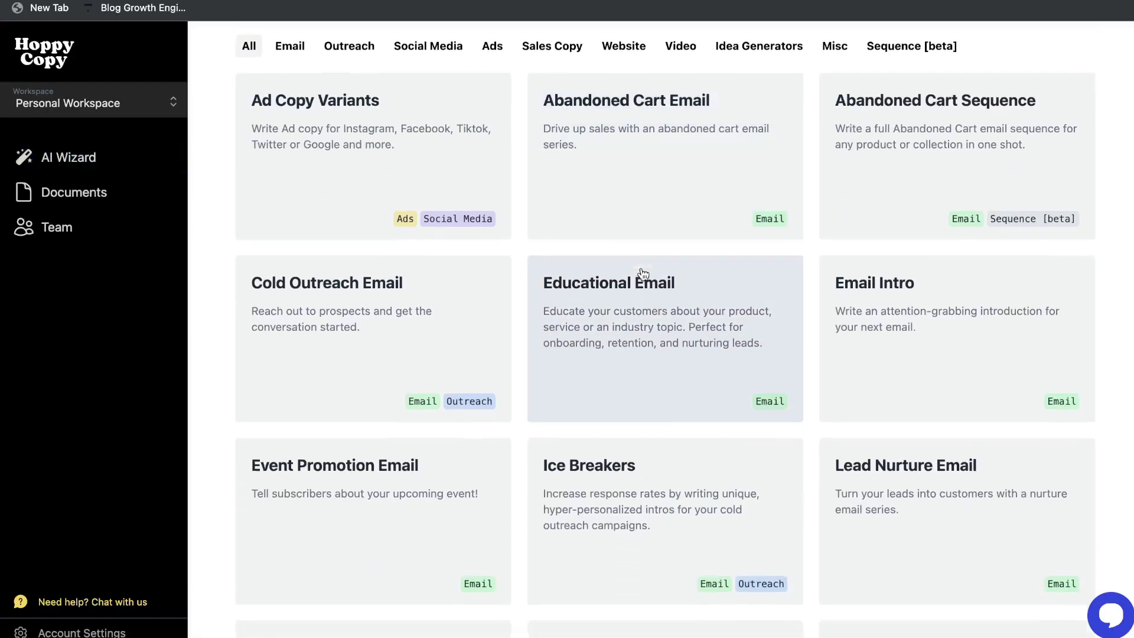
scroll(643, 273, down, 3)
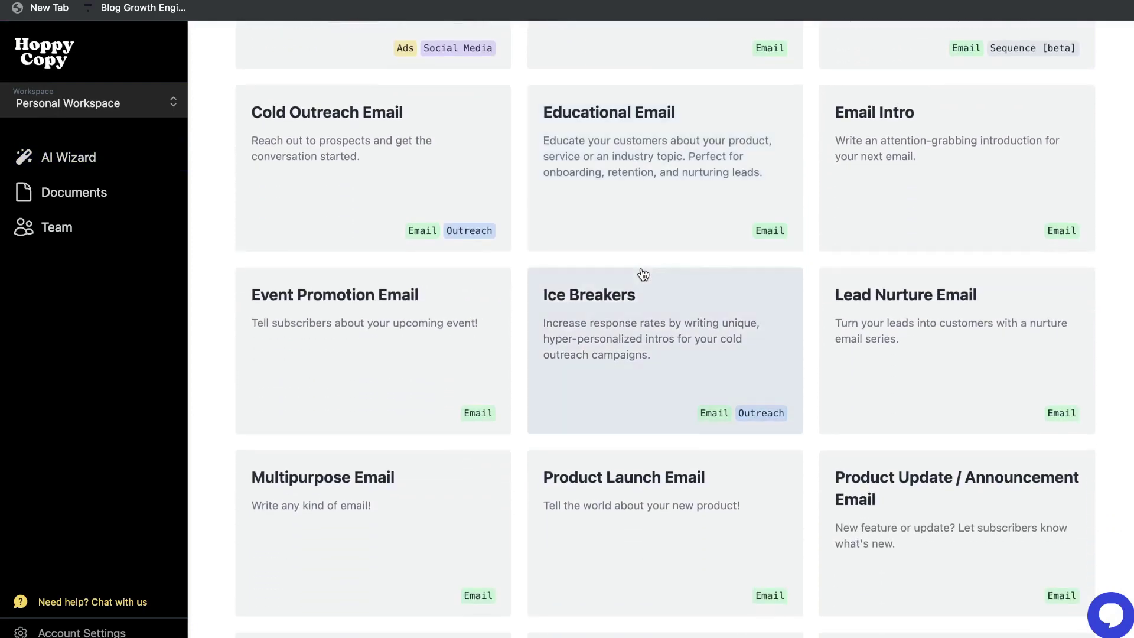
scroll(643, 273, down, 5)
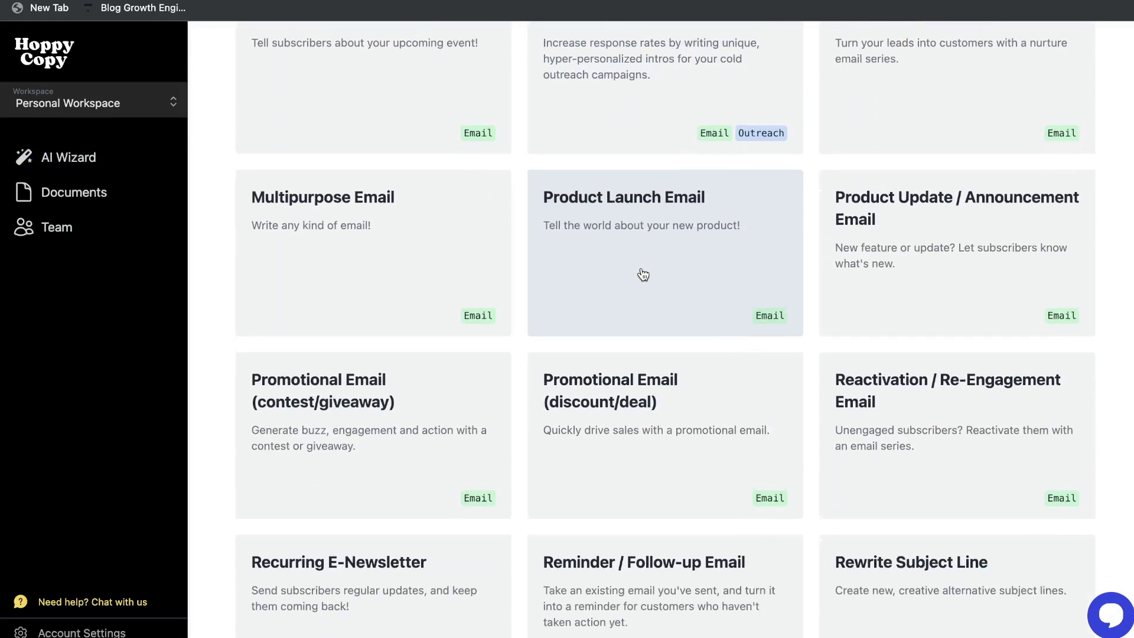
scroll(642, 274, down, 2)
scroll(643, 273, up, 12)
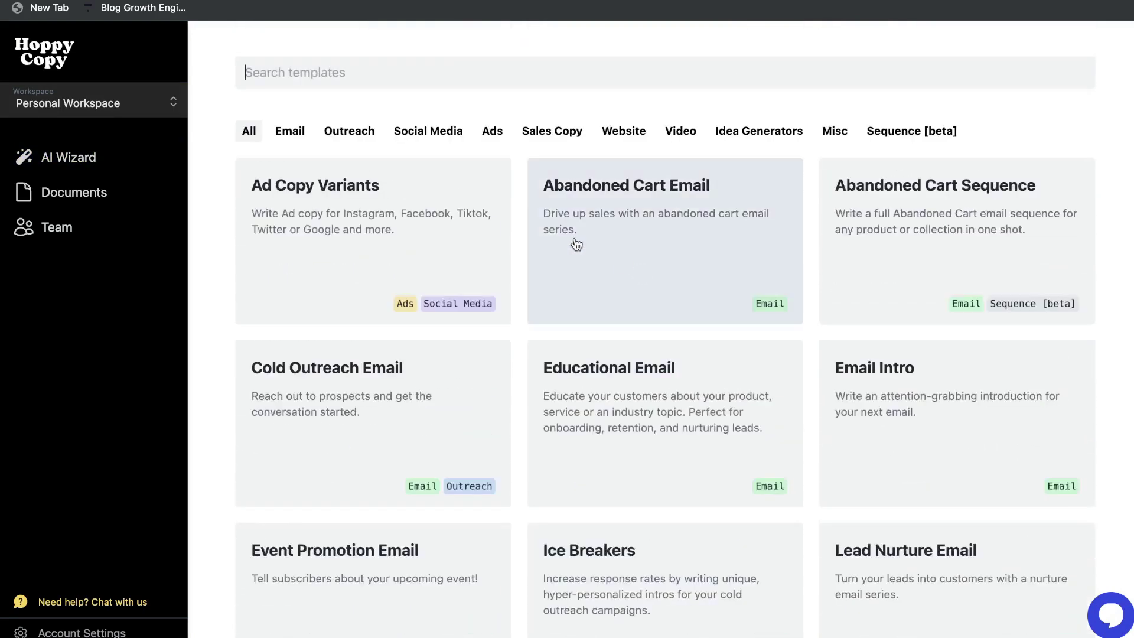
click(576, 208)
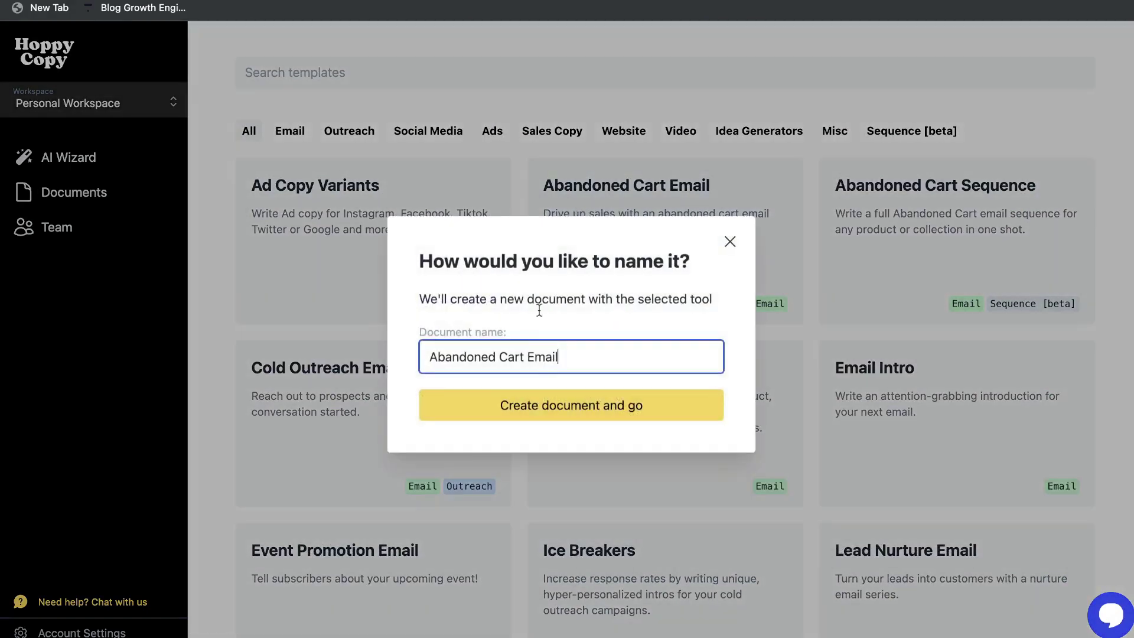
click(523, 400)
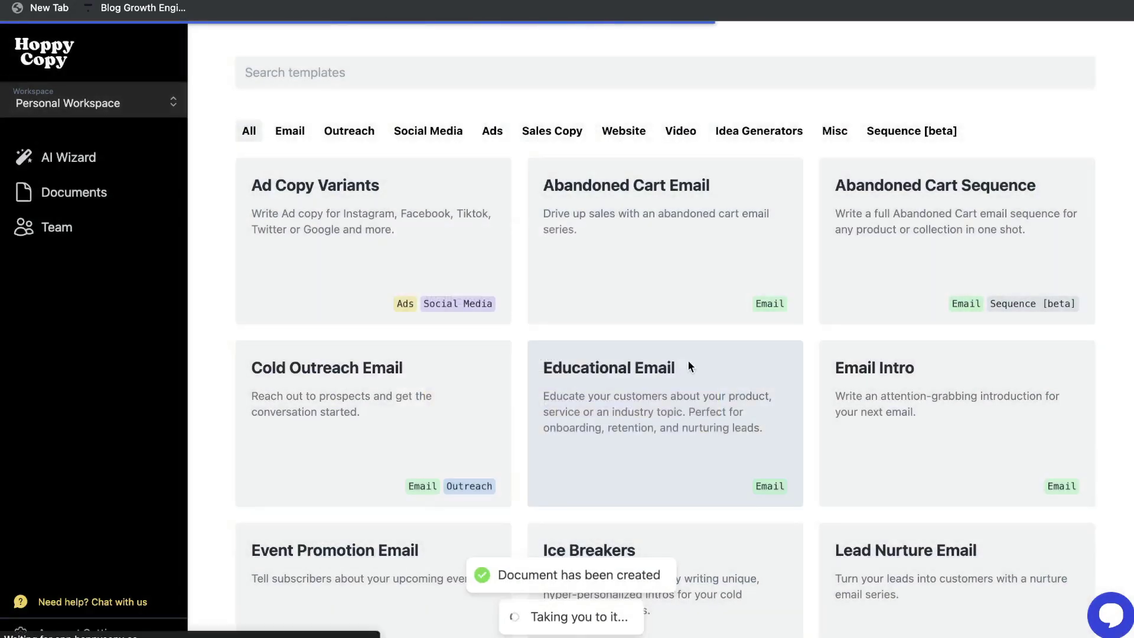
scroll(904, 278, down, 3)
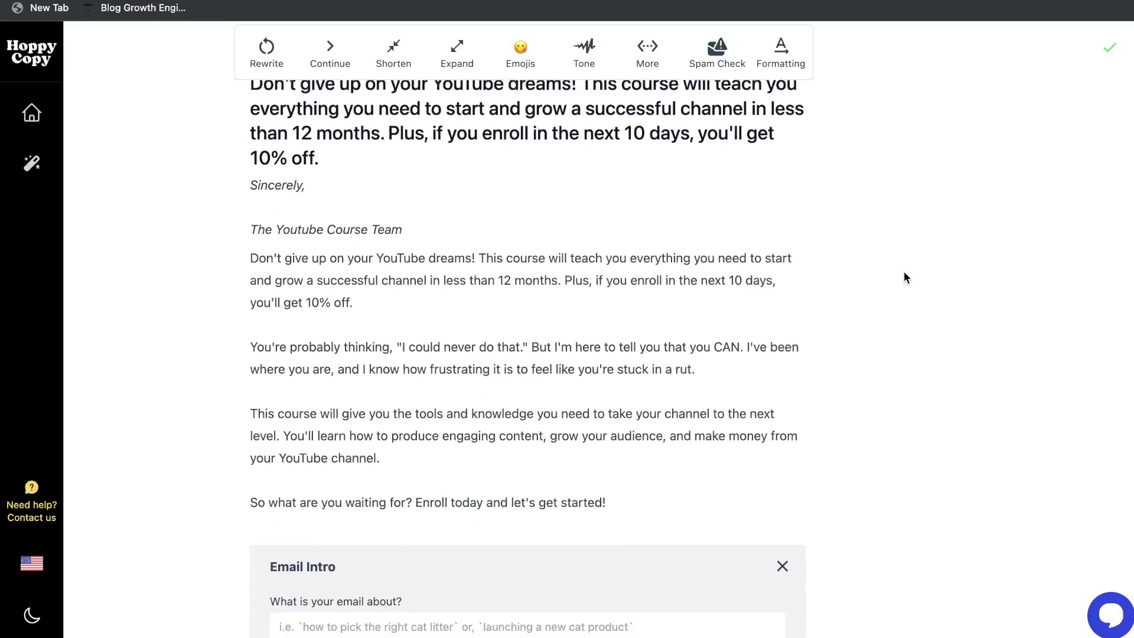
scroll(905, 277, down, 2)
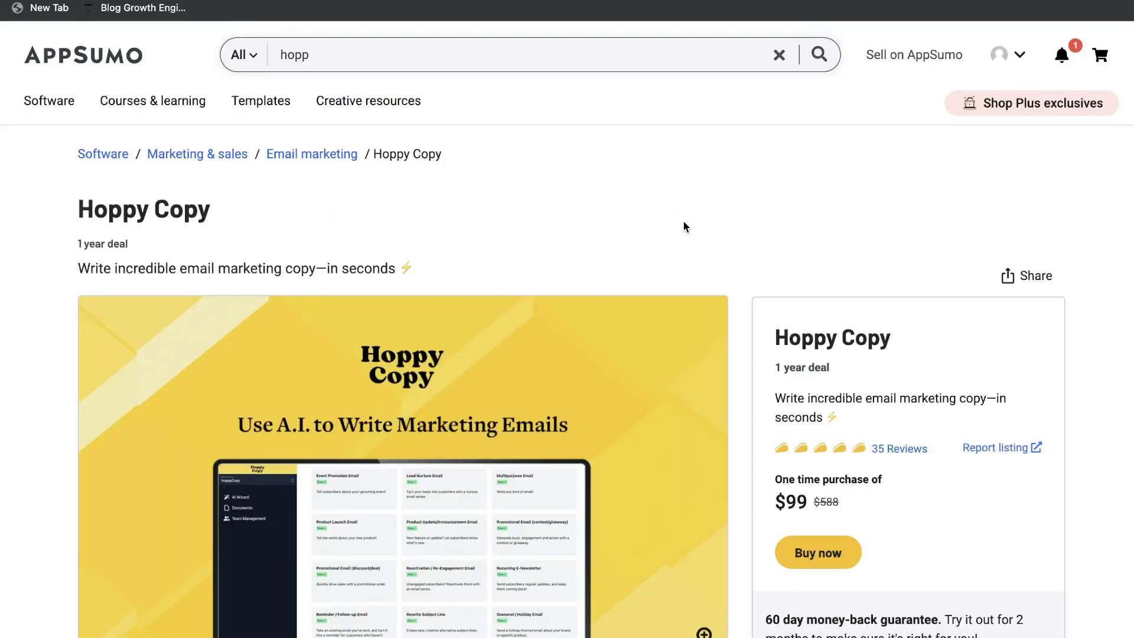
- Switch to the Hoppy Copy deal page on AppSumo and examine its price, overview and the writing features included in the plan
scroll(684, 222, down, 2)
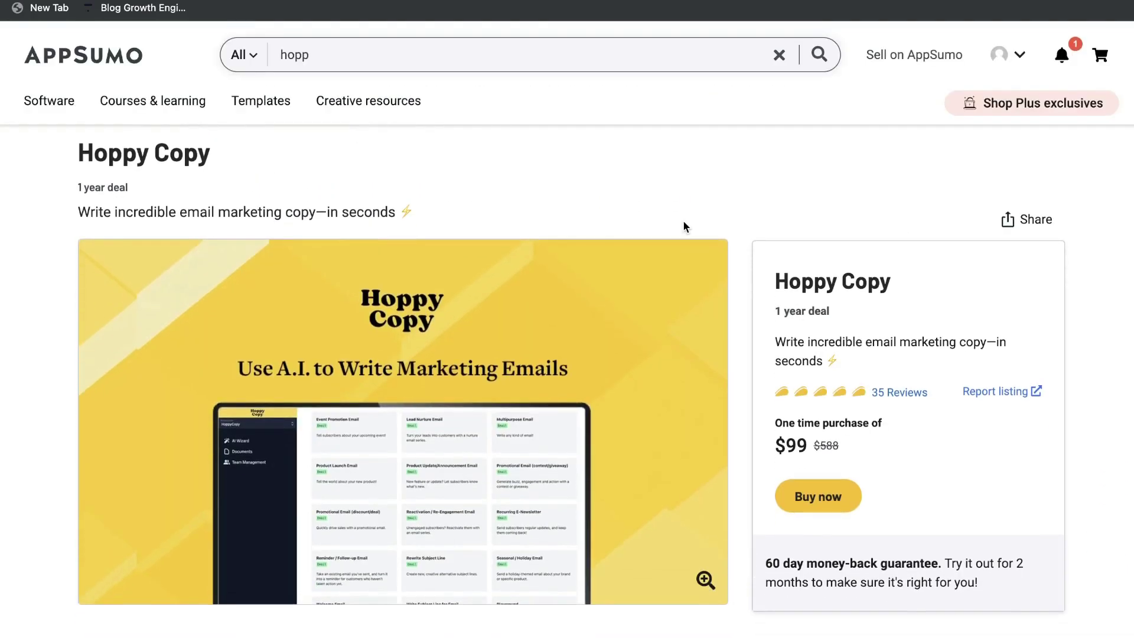
scroll(652, 306, down, 2)
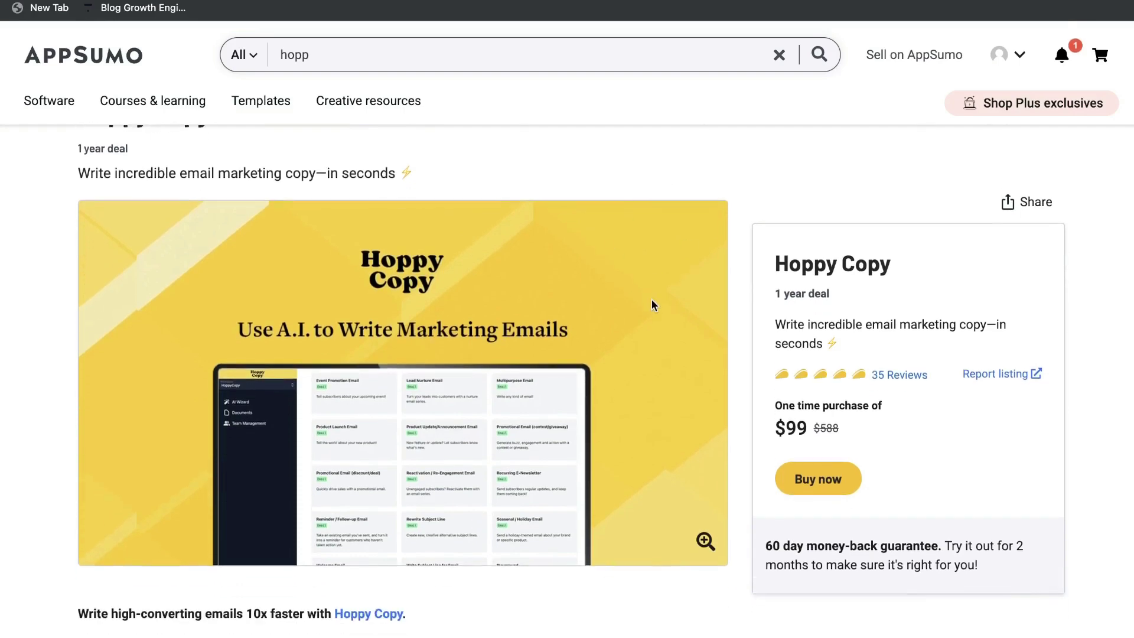
scroll(783, 338, down, 1)
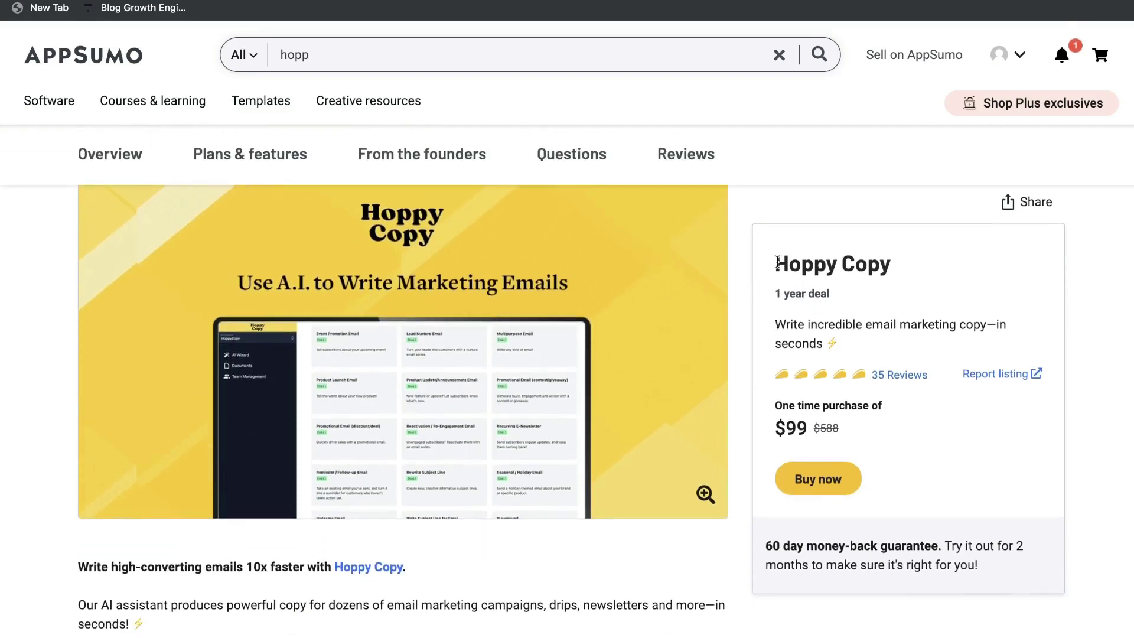
drag(776, 262, 931, 261)
scroll(797, 433, down, 15)
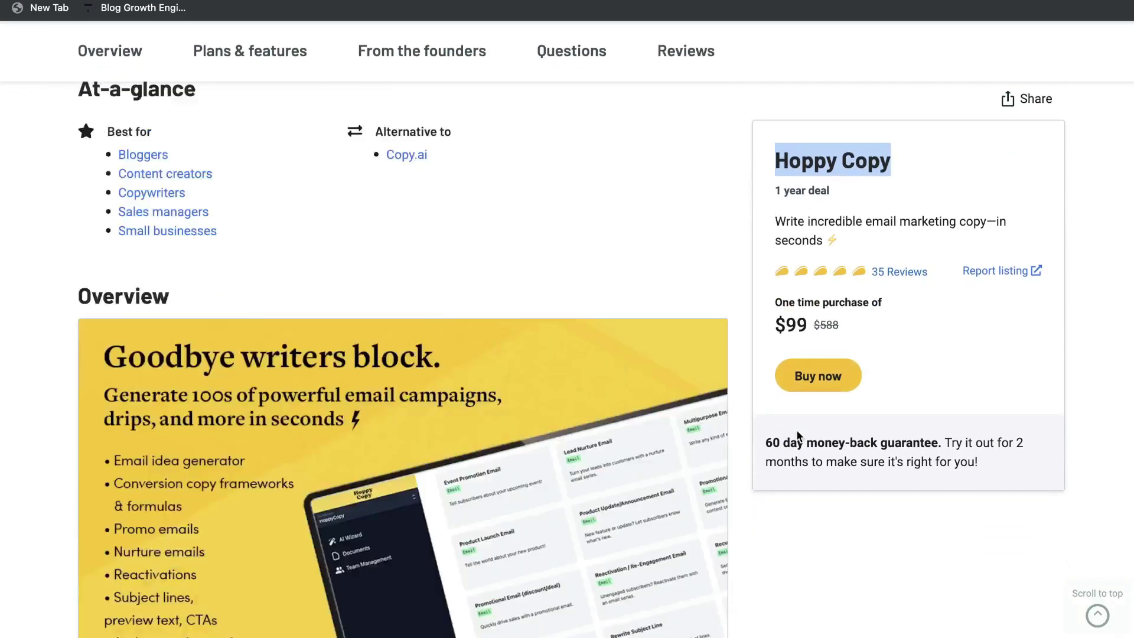
scroll(796, 436, down, 3)
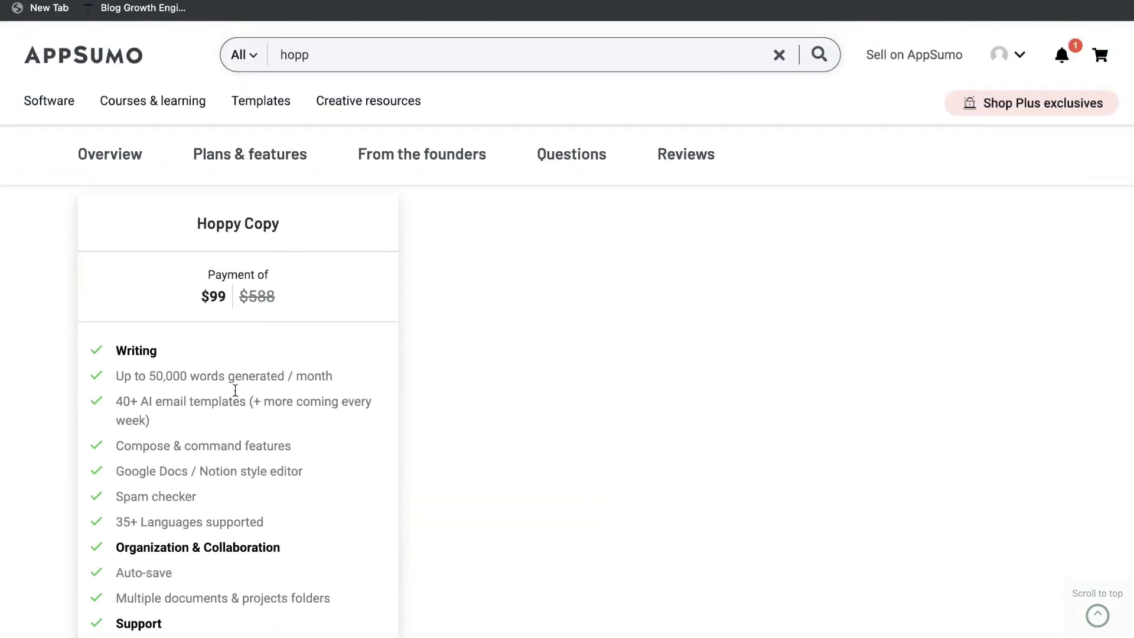
scroll(177, 385, down, 3)
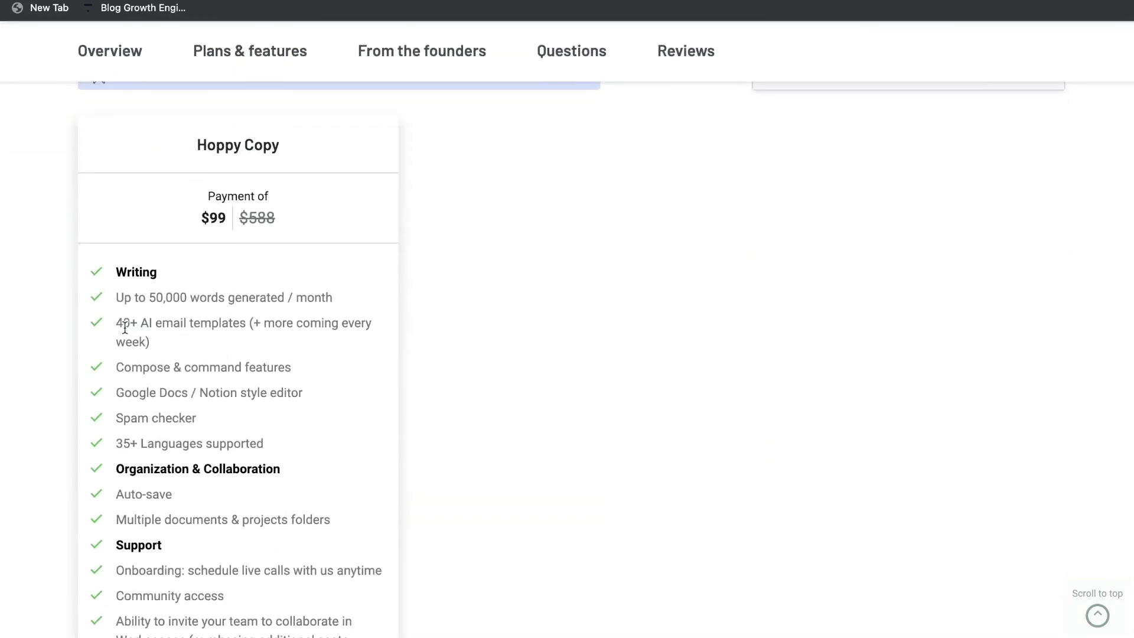
drag(123, 324, 222, 342)
scroll(222, 342, down, 1)
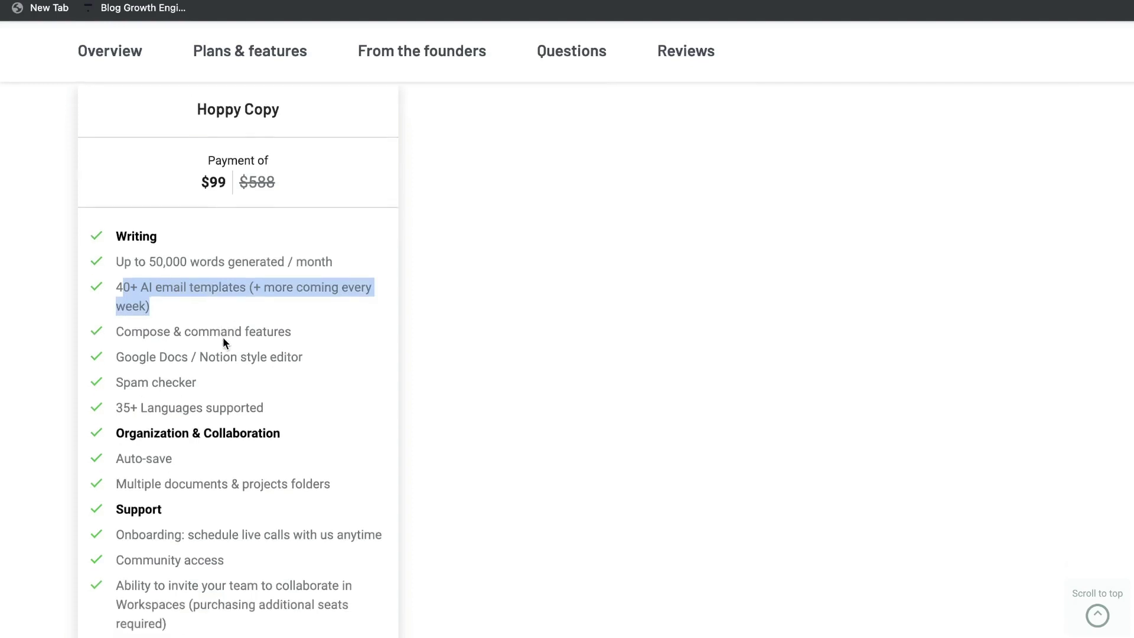
click(266, 288)
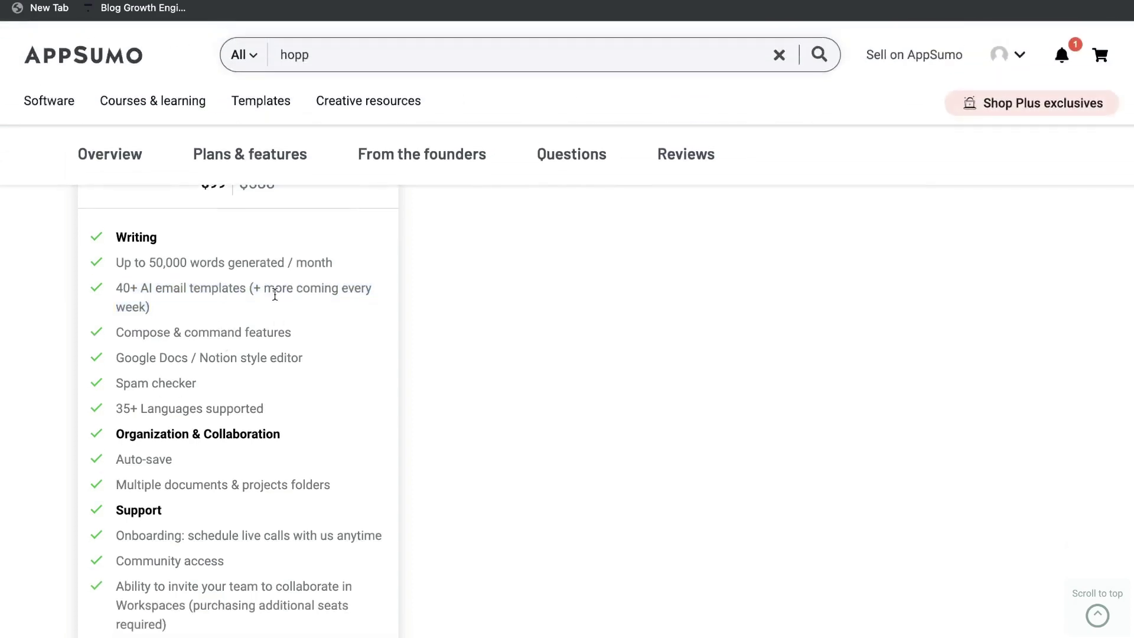
scroll(275, 294, down, 2)
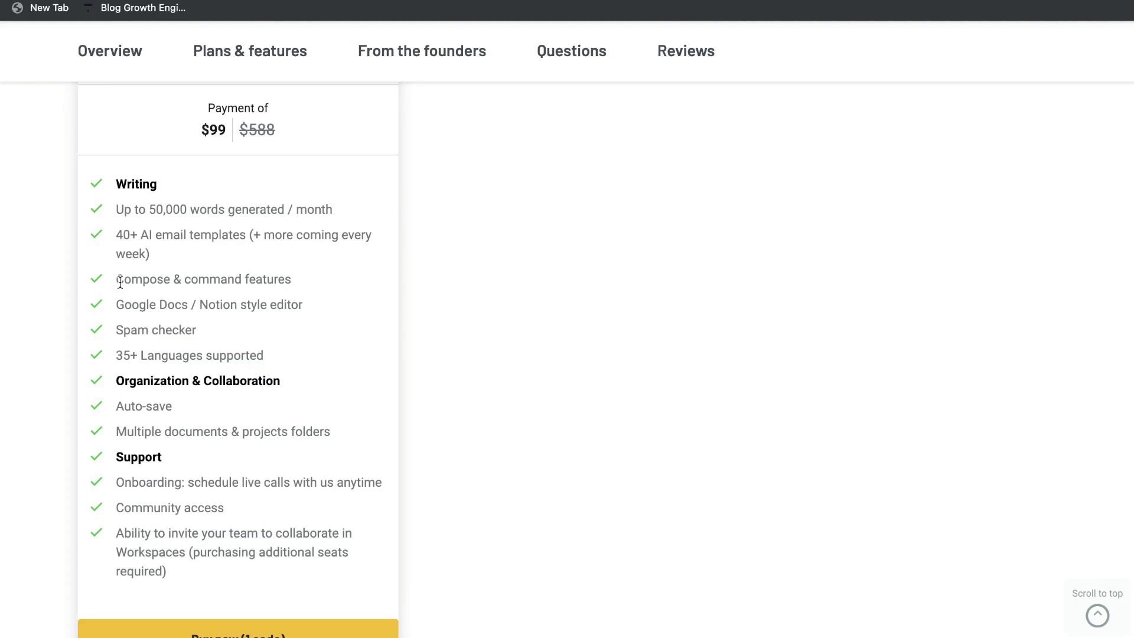
scroll(674, 309, up, 10)
scroll(675, 310, down, 1)
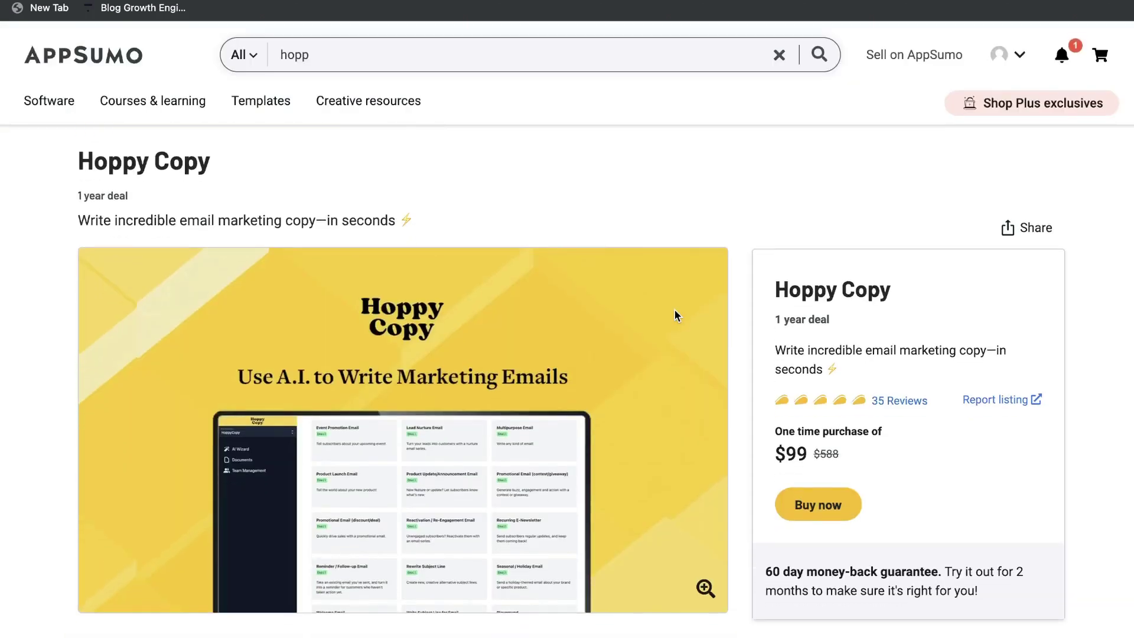
scroll(679, 378, down, 1)
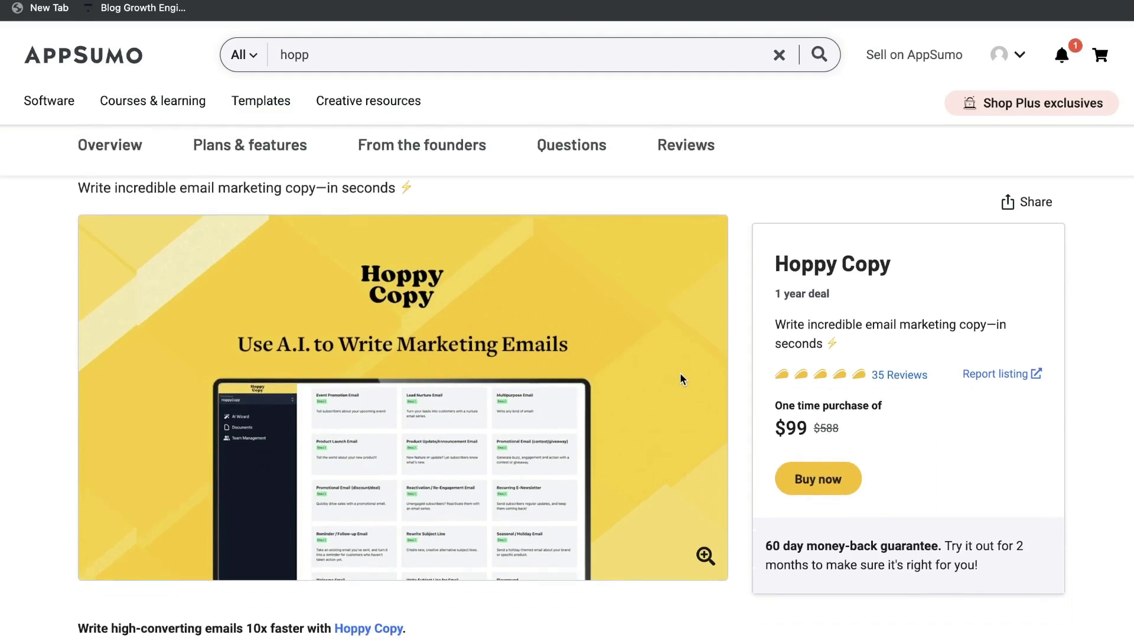
scroll(767, 384, down, 1)
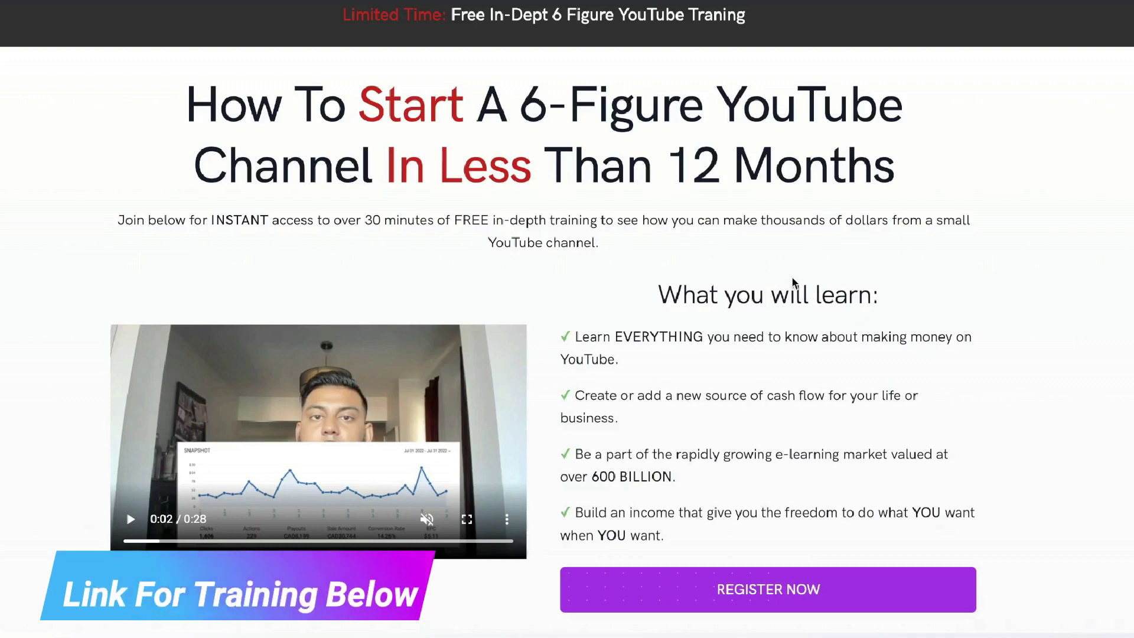
scroll(792, 277, down, 1)
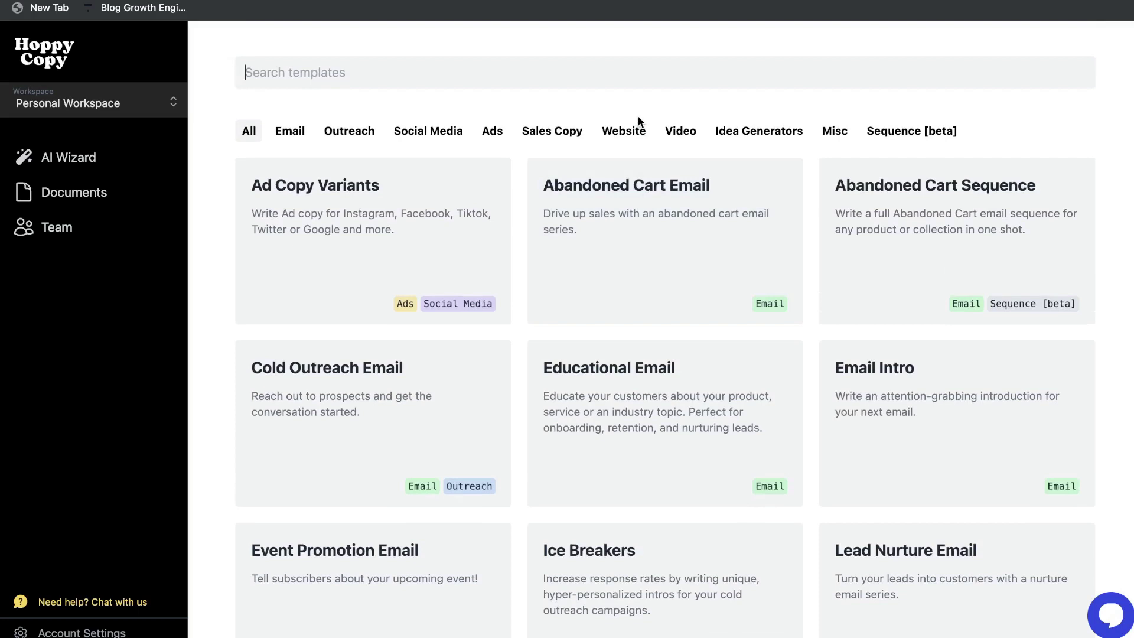
- Browse the Hoppy Copy template library by the Email, Outreach and Social Media categories, returning to Email
scroll(622, 204, down, 1)
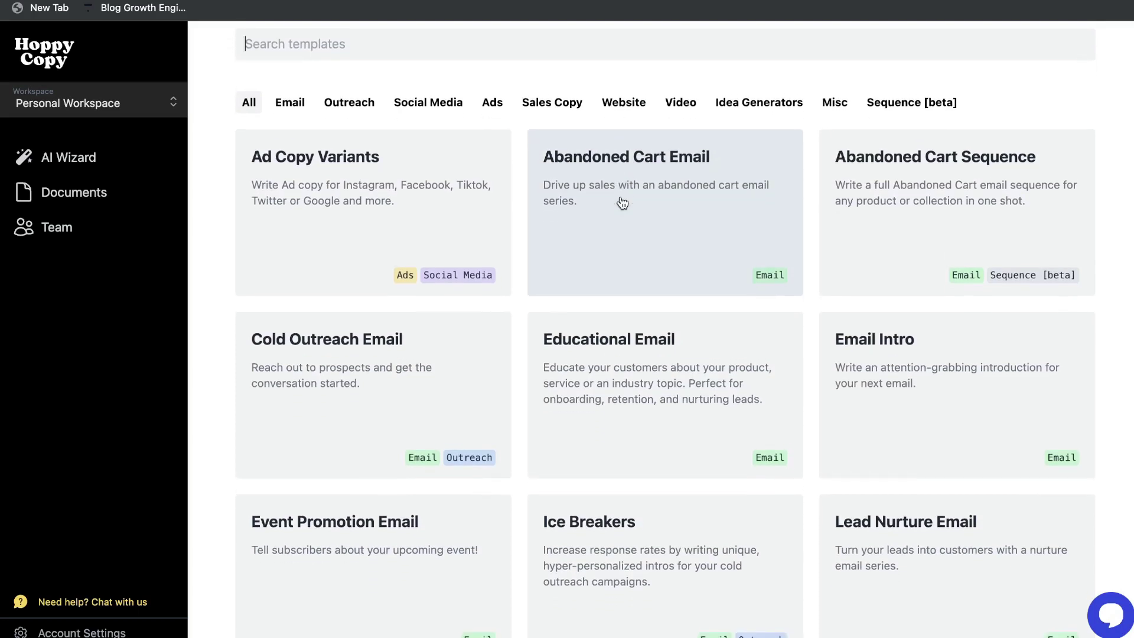
scroll(549, 217, up, 1)
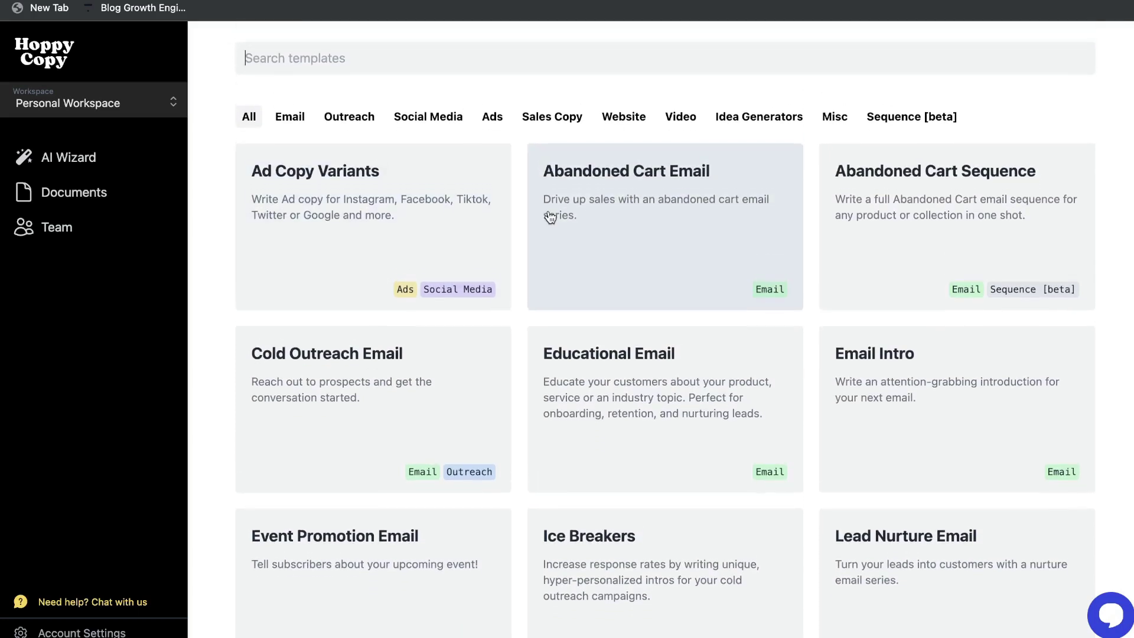
click(292, 124)
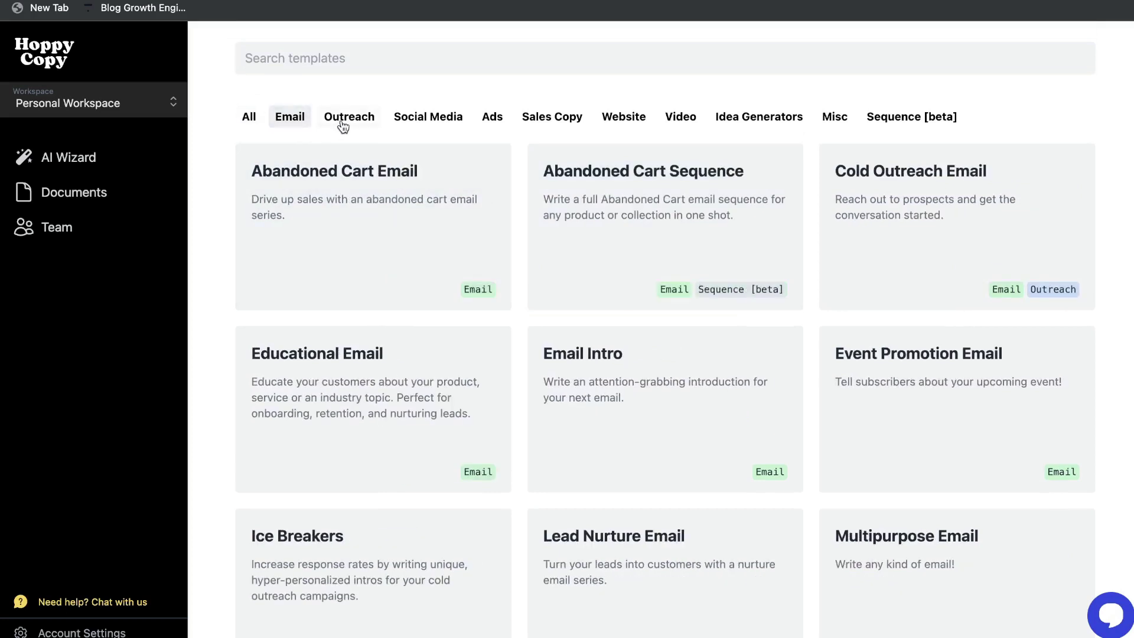
click(346, 125)
click(422, 137)
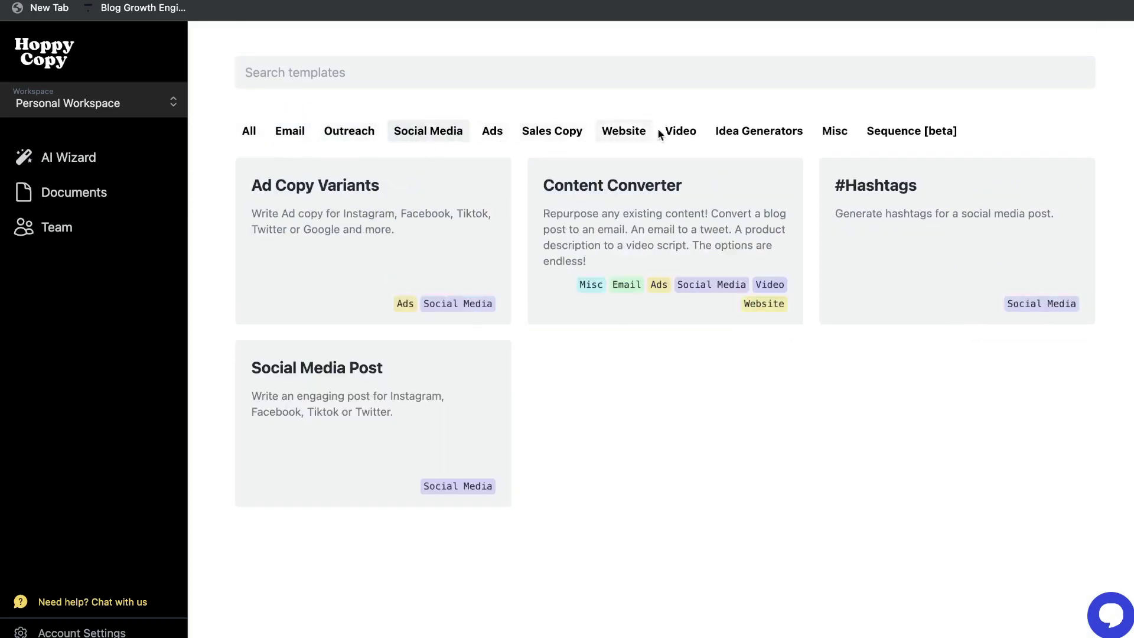
click(286, 135)
scroll(454, 202, down, 1)
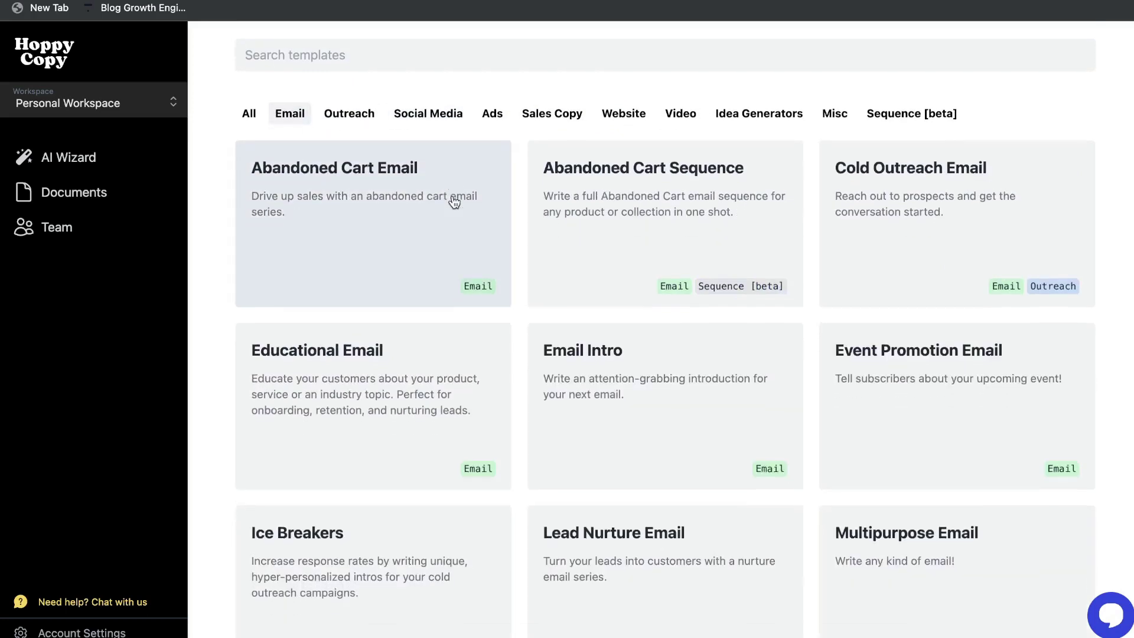
scroll(601, 243, down, 1)
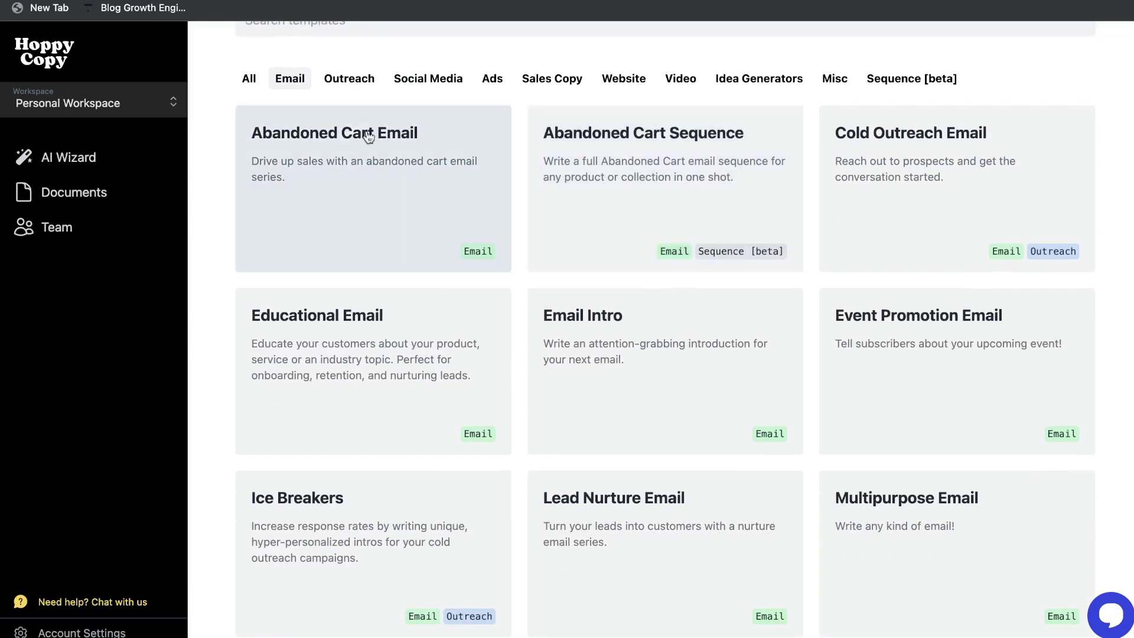
- View the templates of each remaining category from Outreach through Ads, Sales Copy, Website, Video, Idea Generators and Misc to Sequence [beta]
click(341, 79)
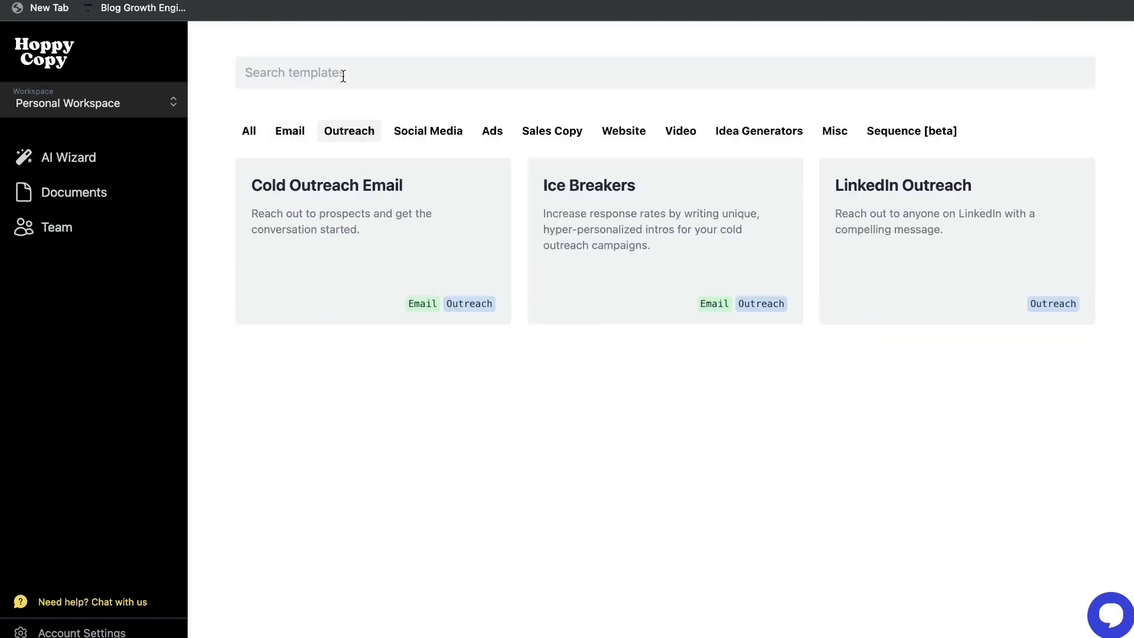
click(444, 125)
click(489, 133)
click(552, 133)
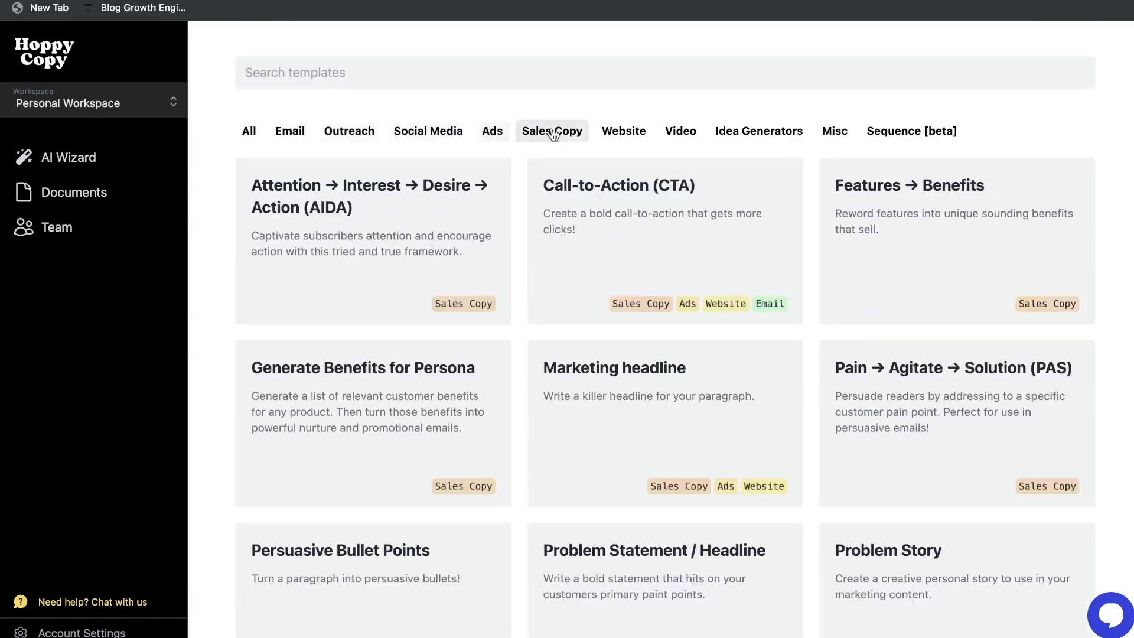
click(625, 133)
click(695, 135)
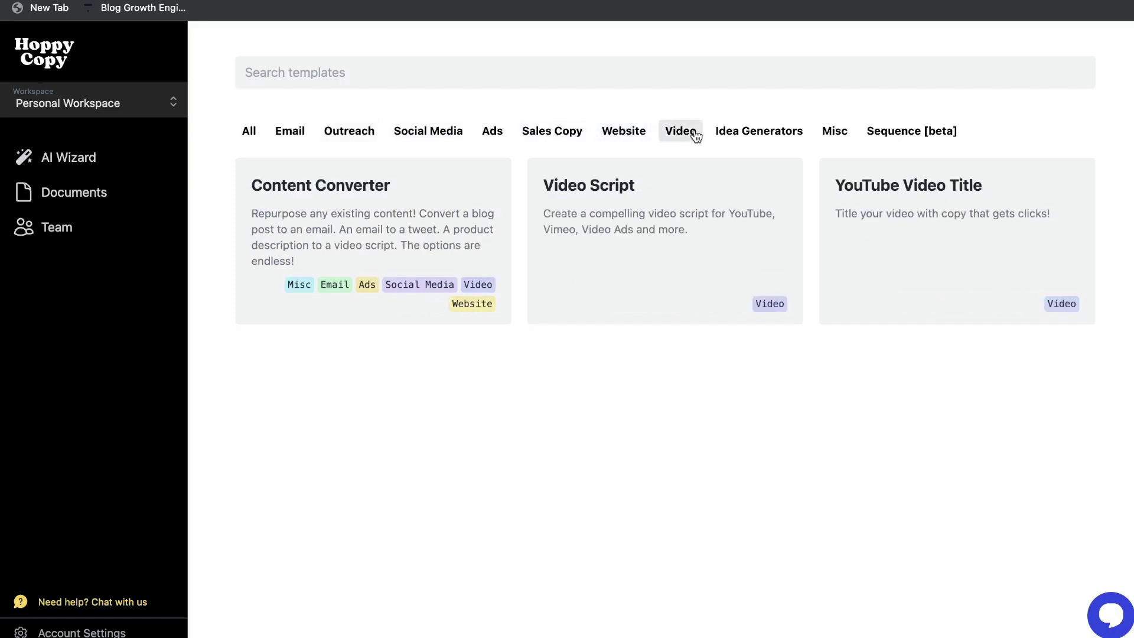
click(754, 135)
click(834, 131)
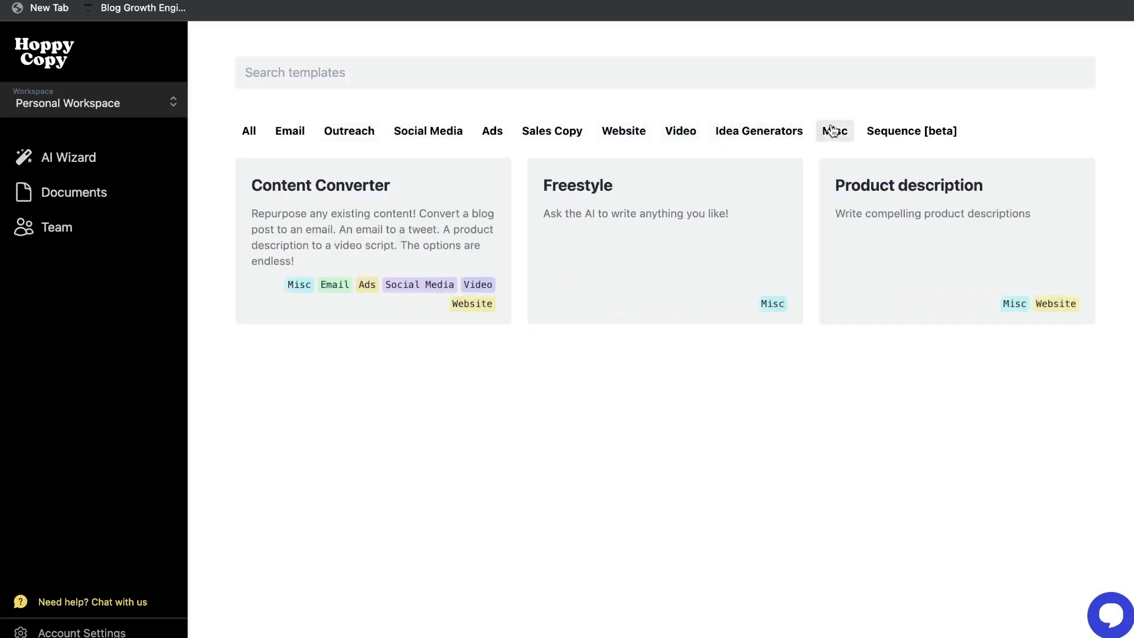
click(906, 132)
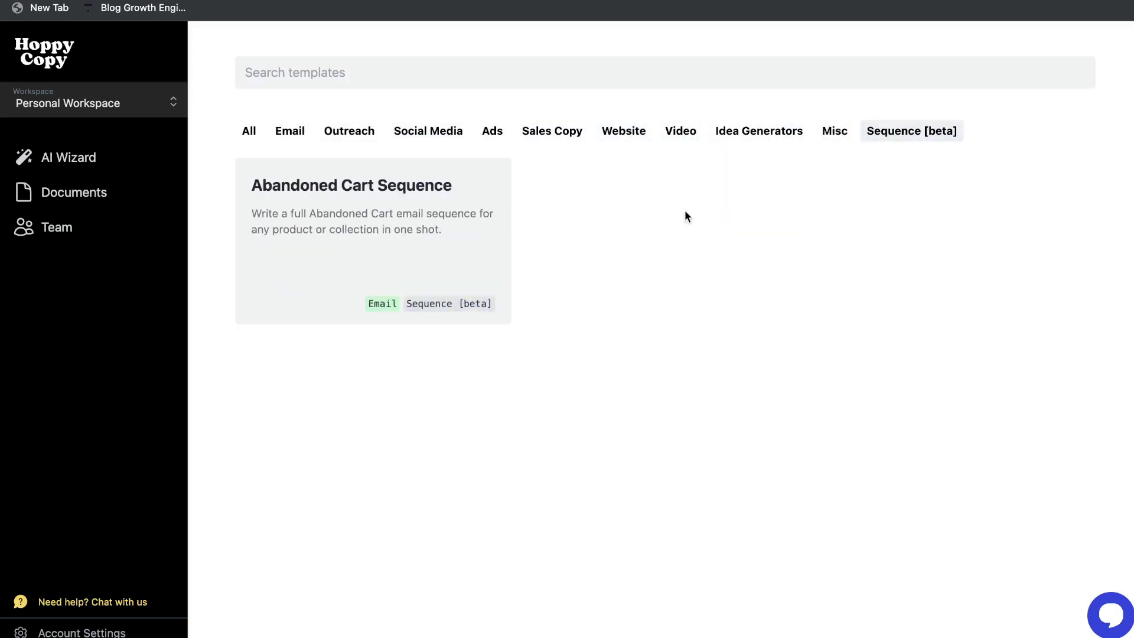
- Filter the template library to the Email category and look through the available email templates
click(298, 134)
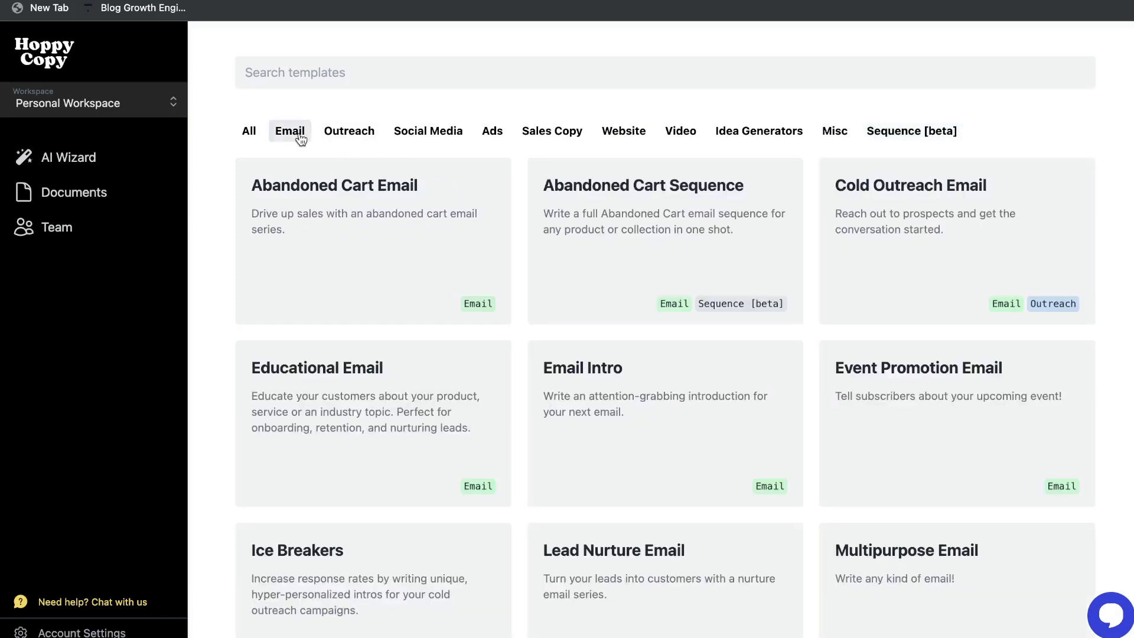
scroll(462, 198, down, 1)
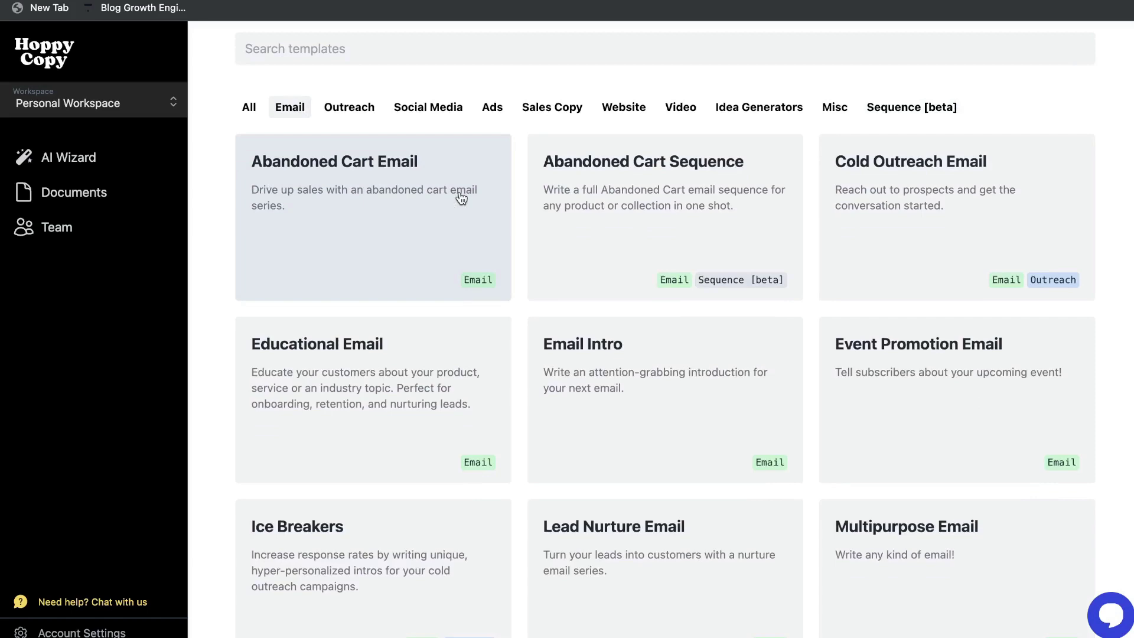
scroll(461, 198, down, 5)
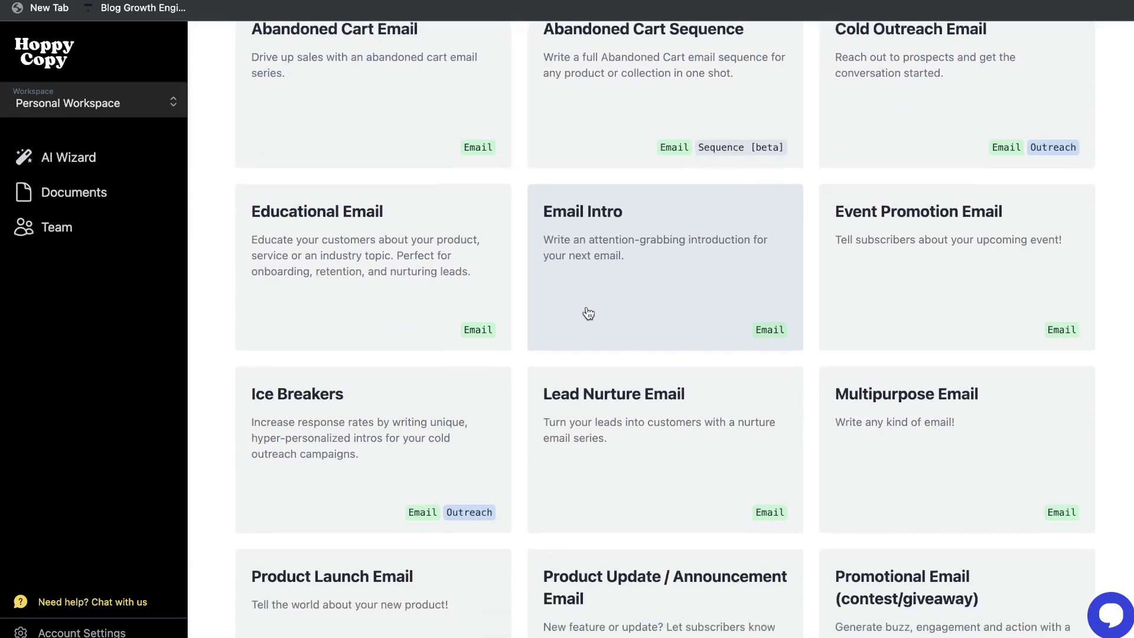
- Browse the email templates and create a document named "Educational Email Test" from the Educational Email template
scroll(588, 313, down, 9)
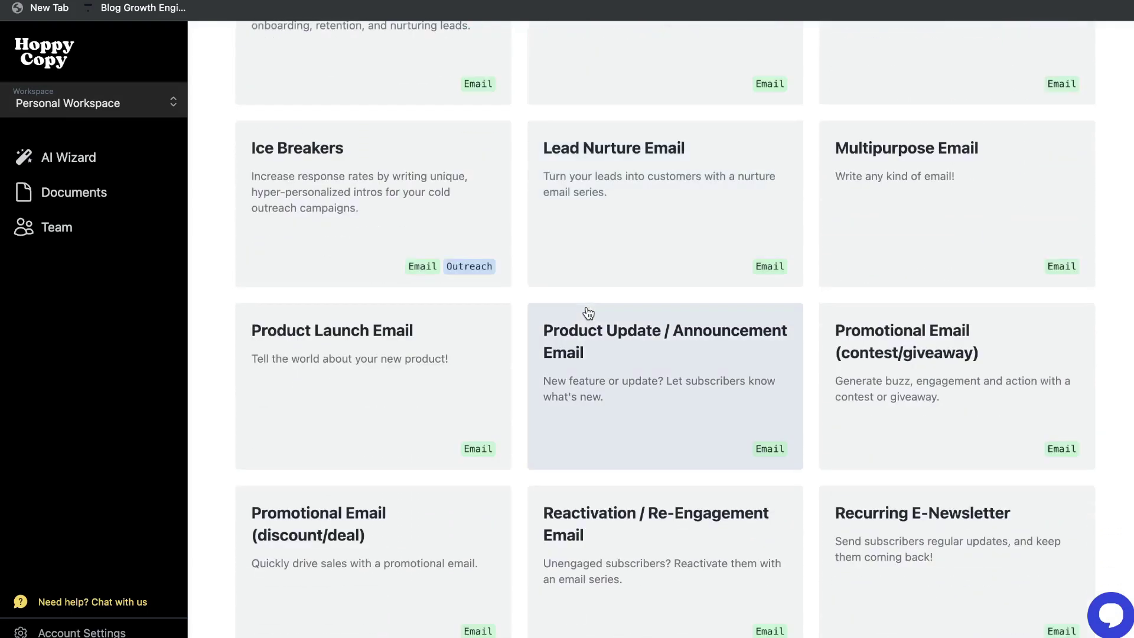
scroll(588, 313, down, 10)
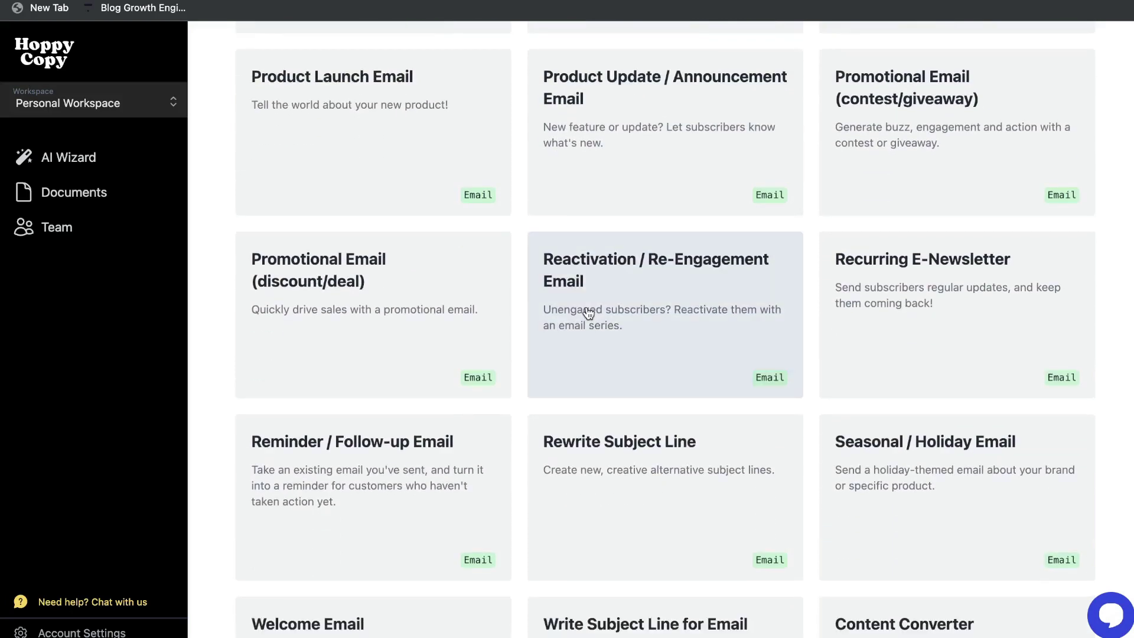
scroll(589, 313, up, 15)
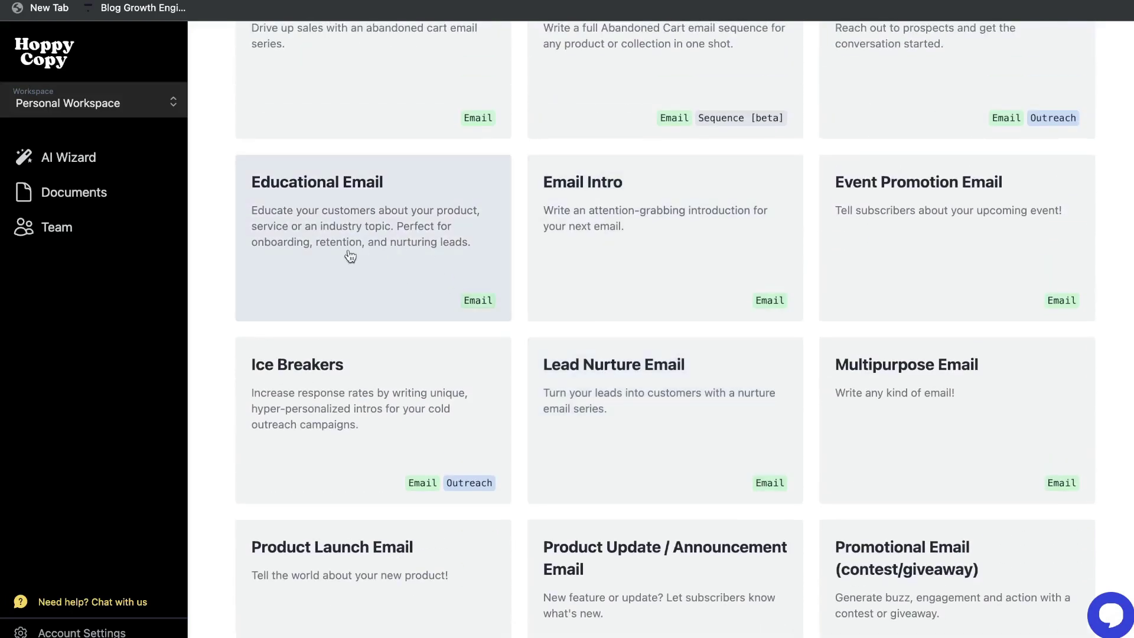
click(400, 254)
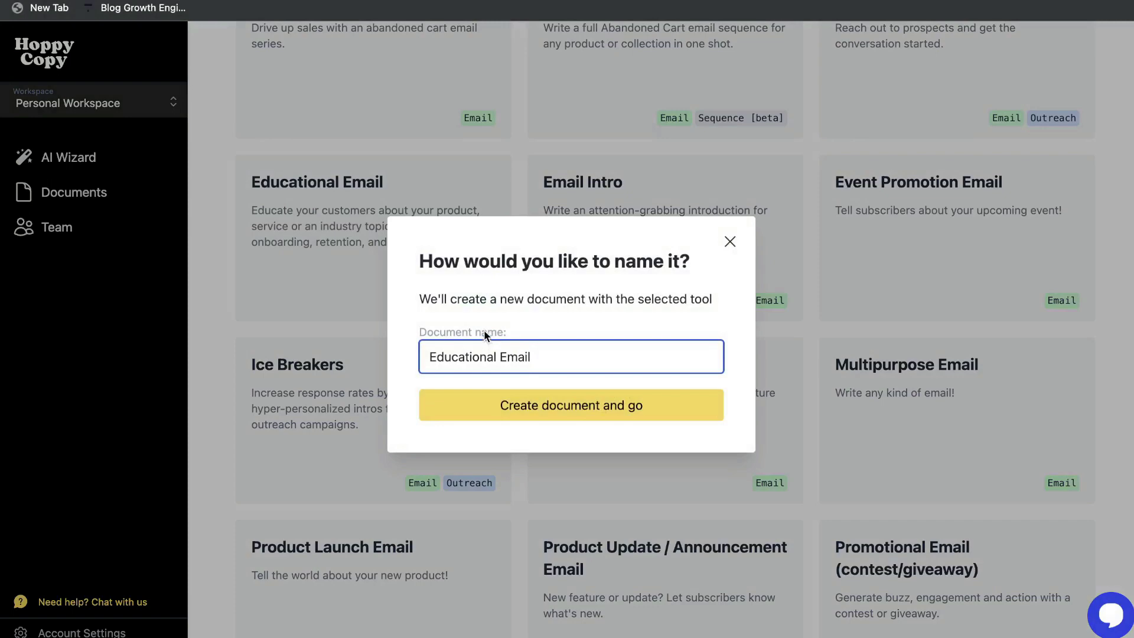
text(Test)
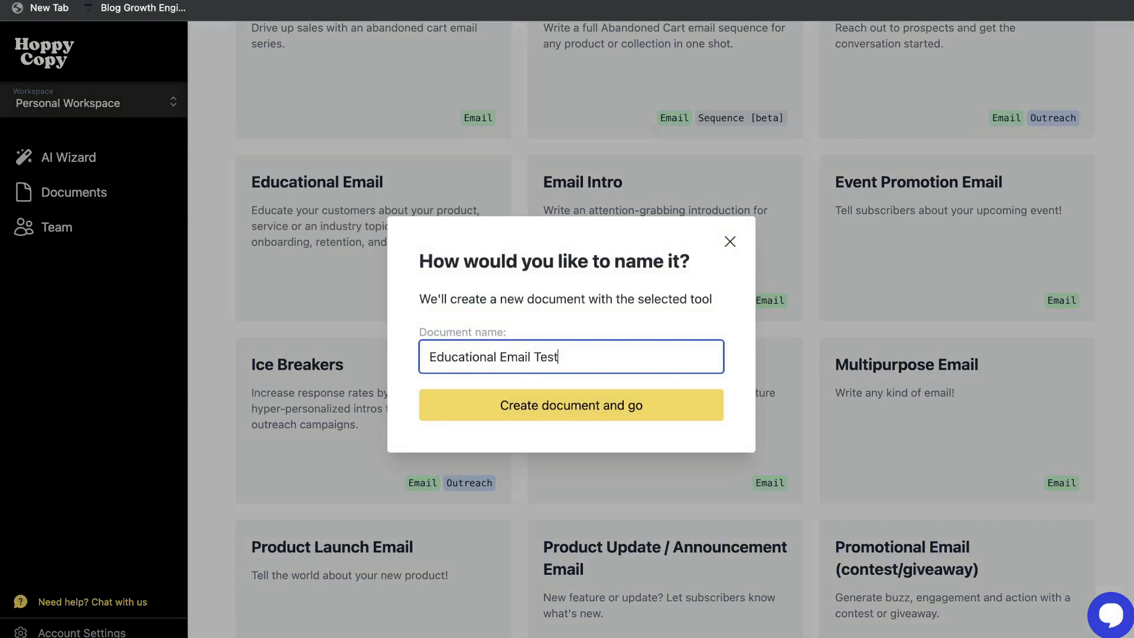
click(563, 404)
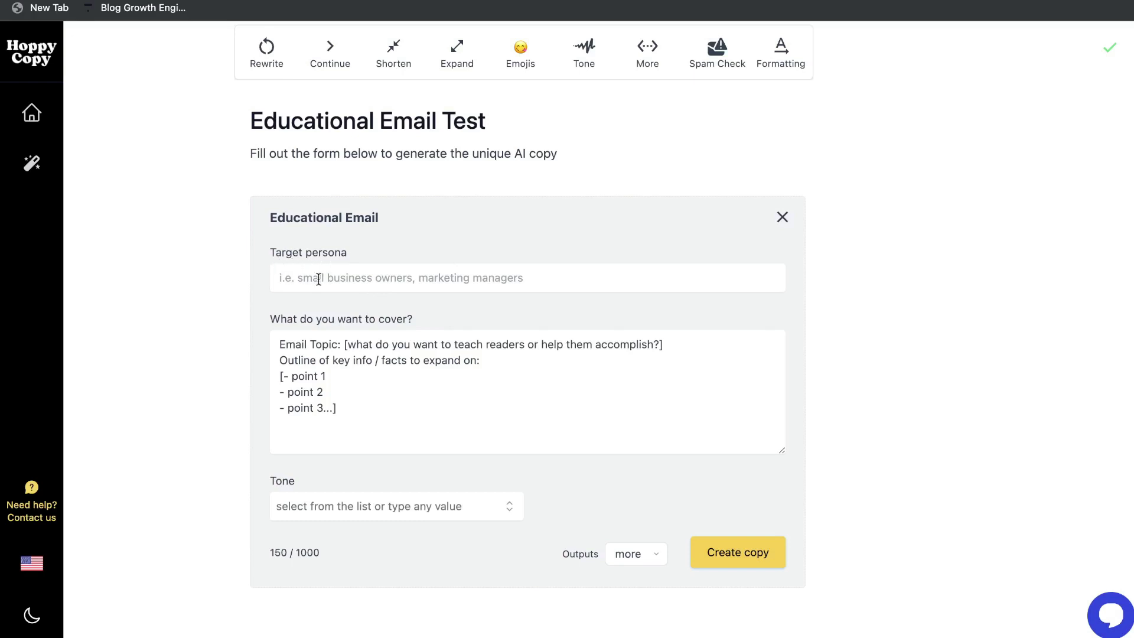
- Set the target persona to "Online marketers, business owners" and the email topic to "Why You Need To Start Your Online Business Today"
text(Online marketers, business owners)
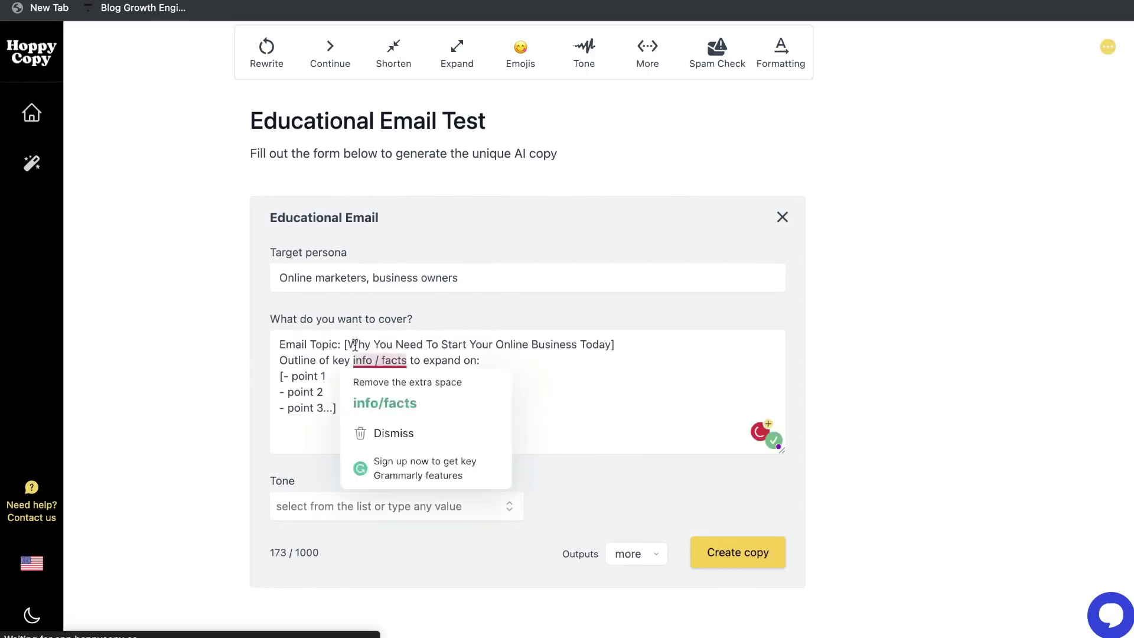
drag(348, 345, 609, 347)
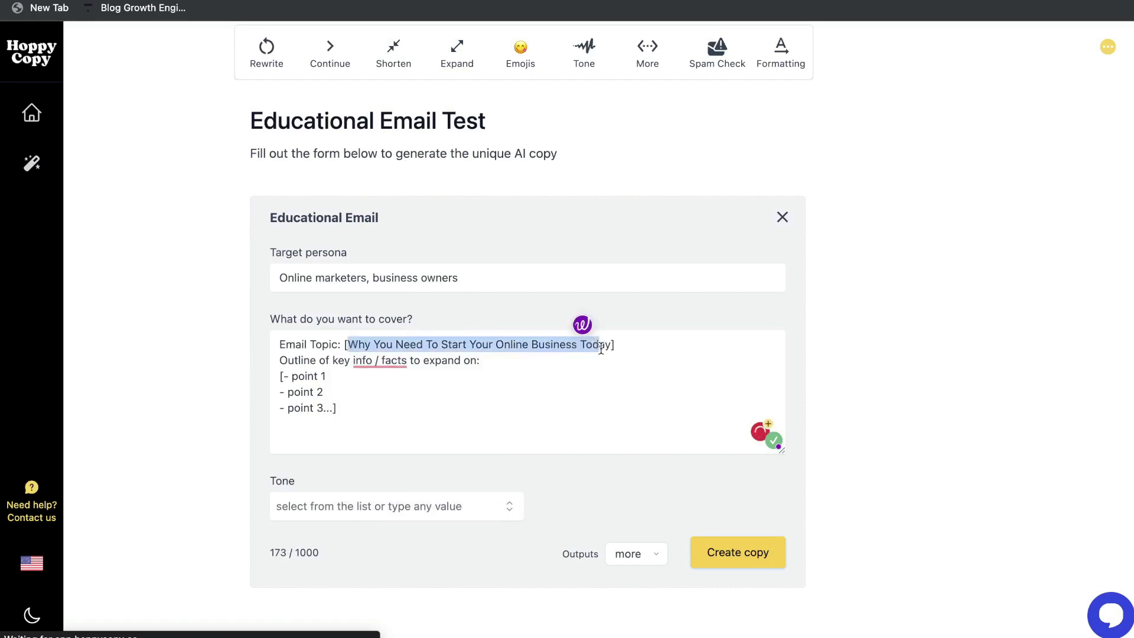
click(459, 381)
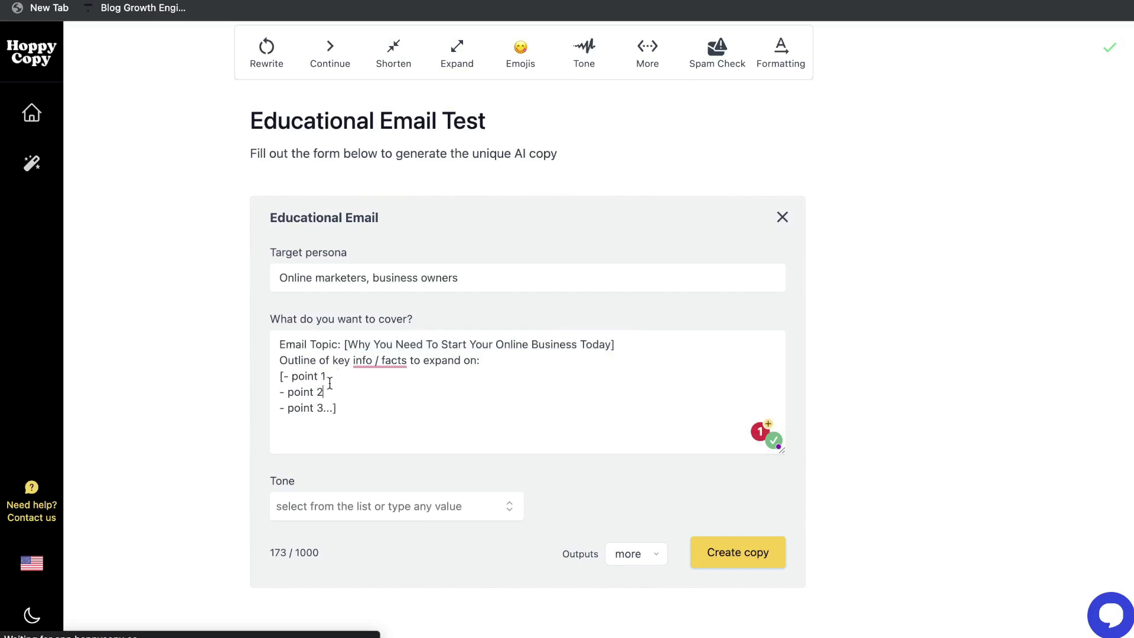
- List the key points "The earlier you start the more experience you can gain", "You can become financially independent" and "Spend more time with your family"
drag(332, 376, 301, 377)
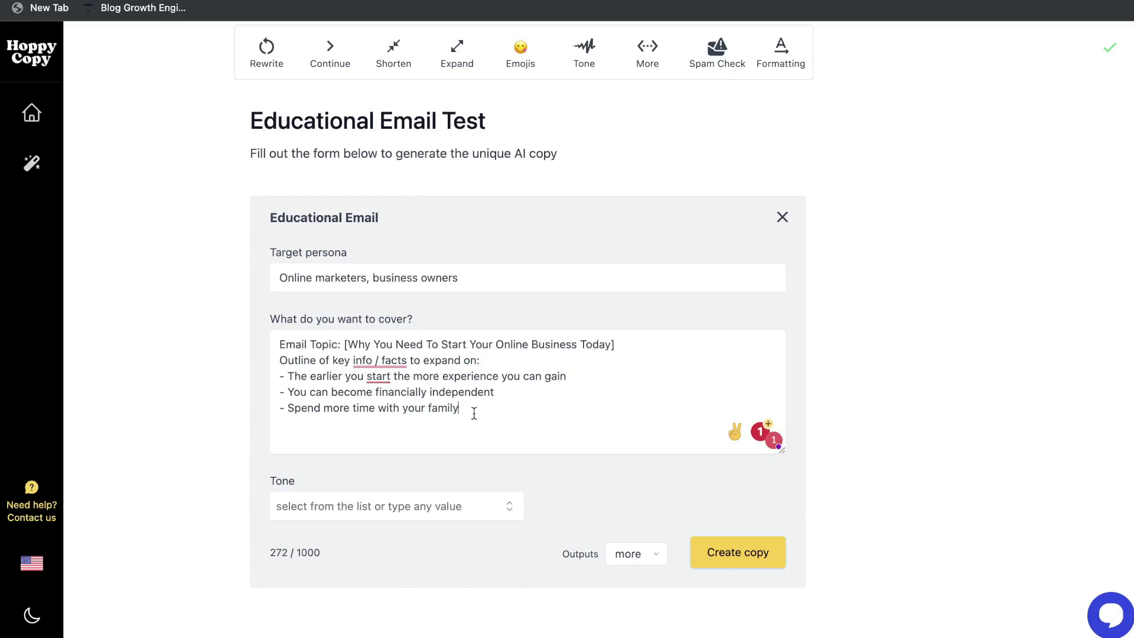
scroll(468, 408, down, 1)
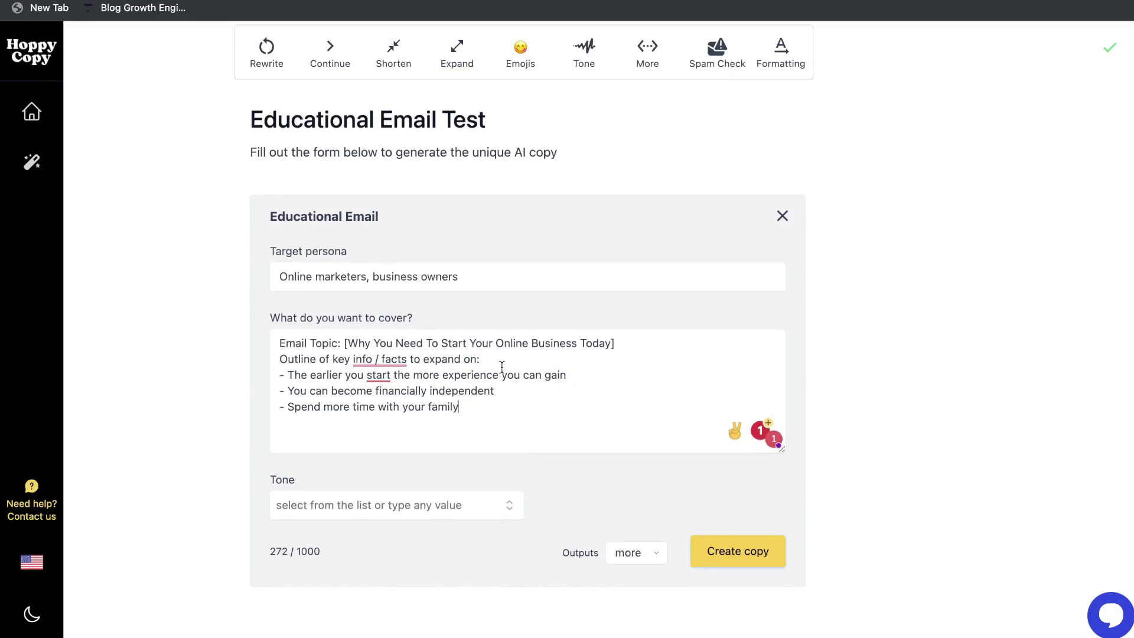
- Generate the educational email copy with the Persuasive tone and the outputs option set to more
click(508, 505)
scroll(476, 544, down, 1)
scroll(467, 561, down, 1)
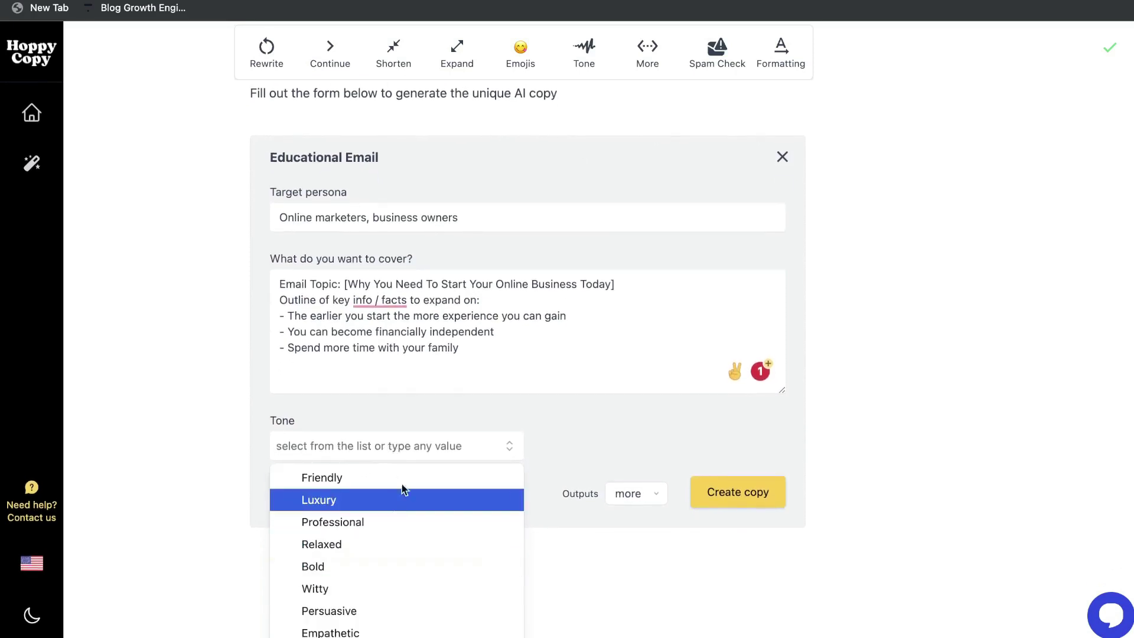
click(390, 612)
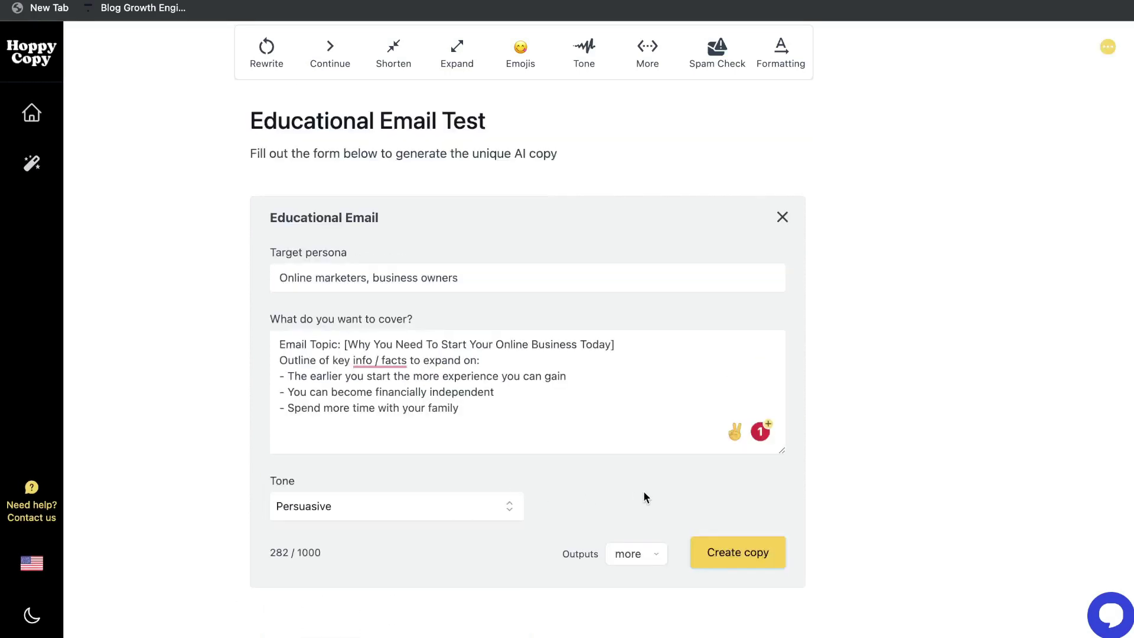
click(649, 555)
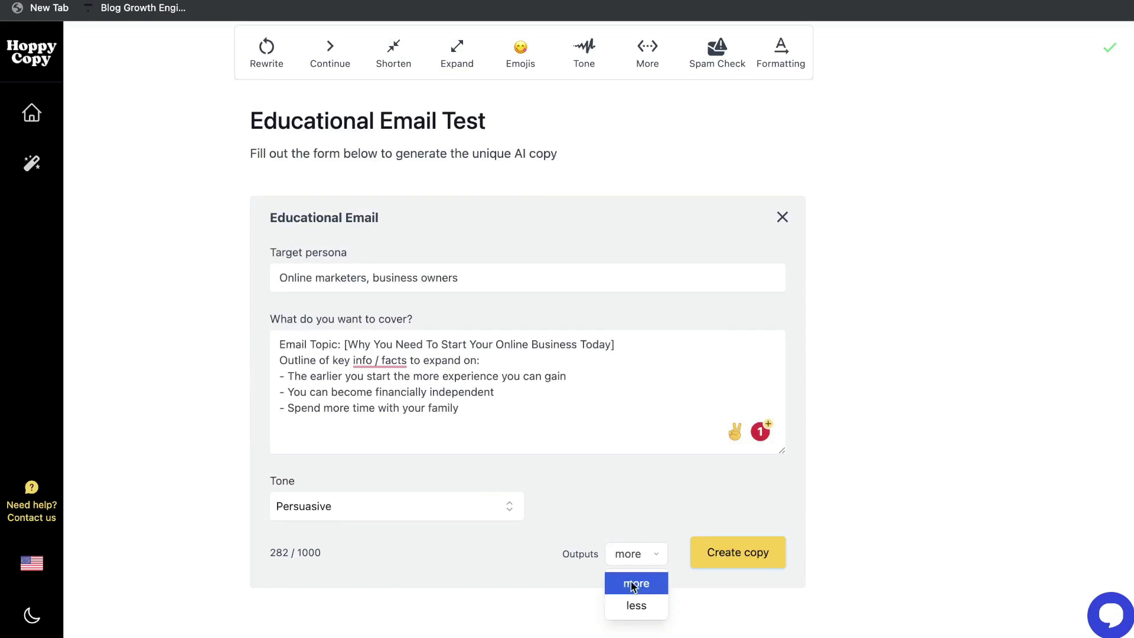
click(635, 584)
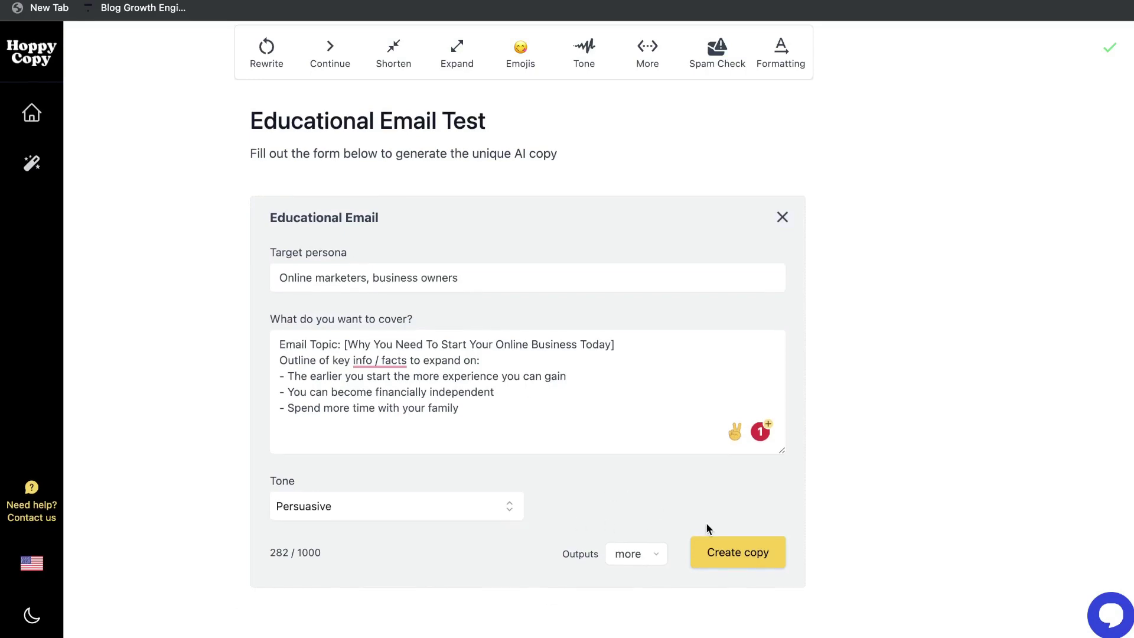
click(733, 551)
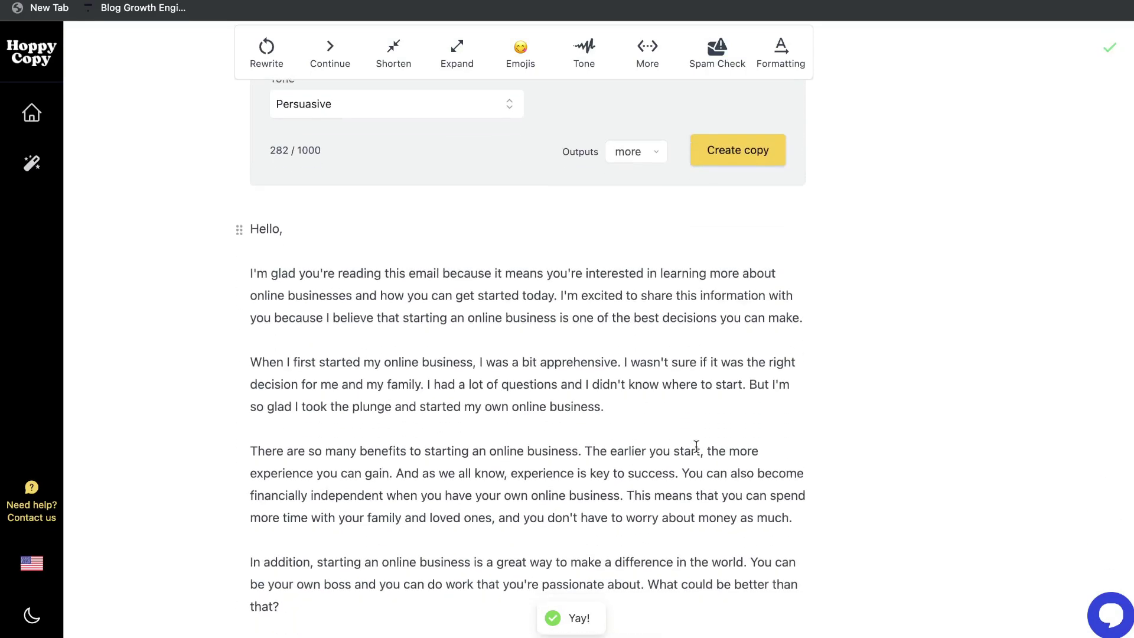
- Read the opening paragraphs of the first generated email, including the personal story and the benefits of starting an online business
scroll(407, 261, down, 1)
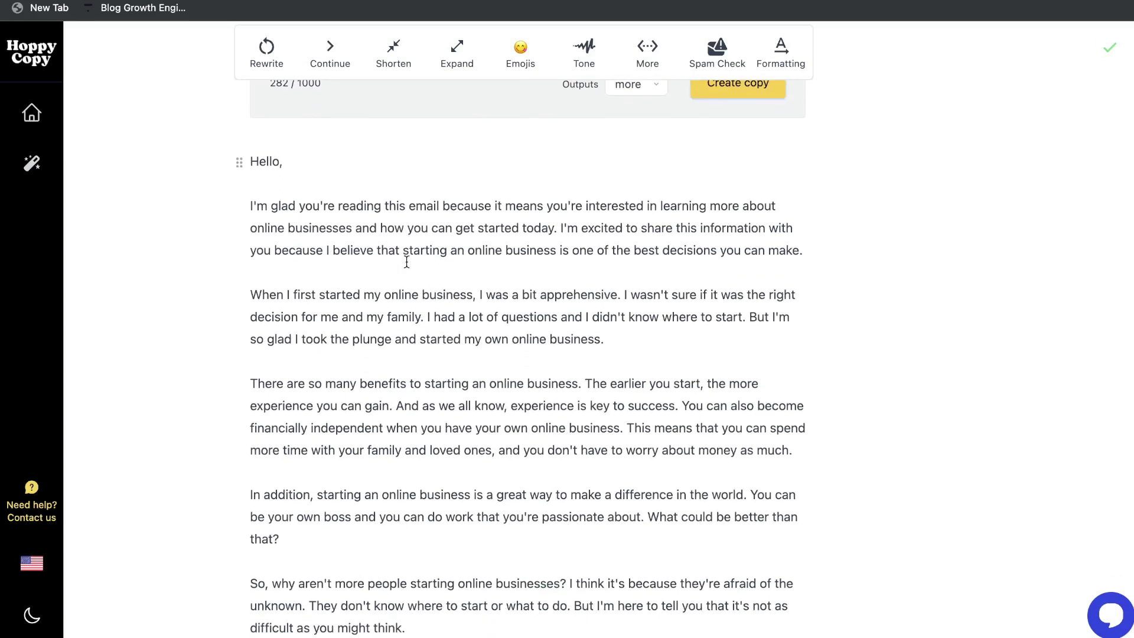
scroll(389, 228, down, 1)
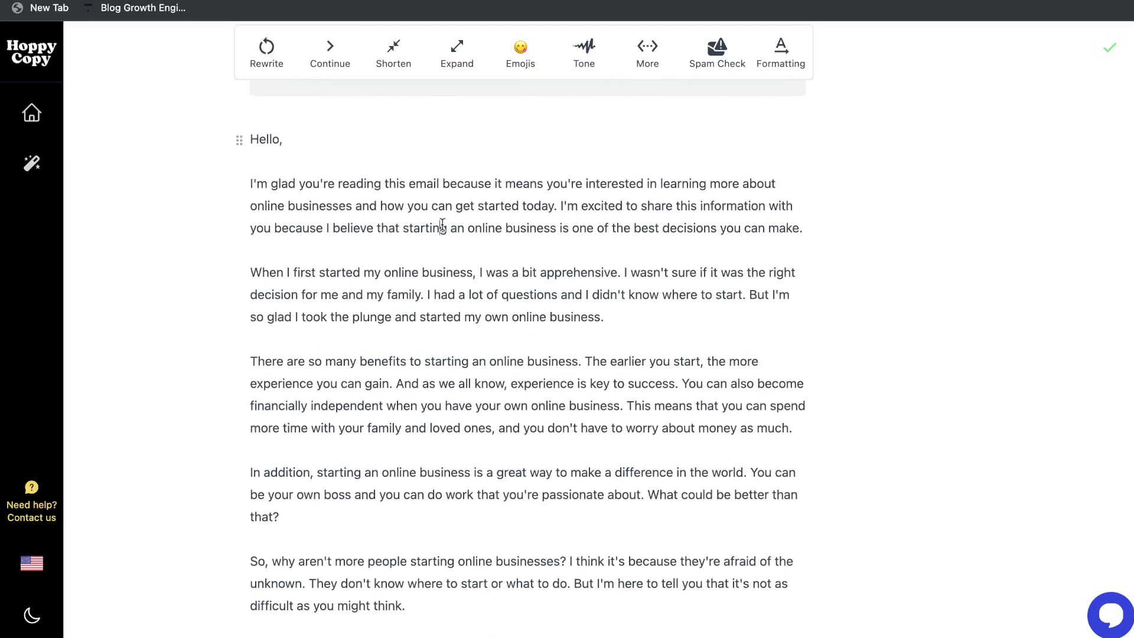
key(ctrl+a)
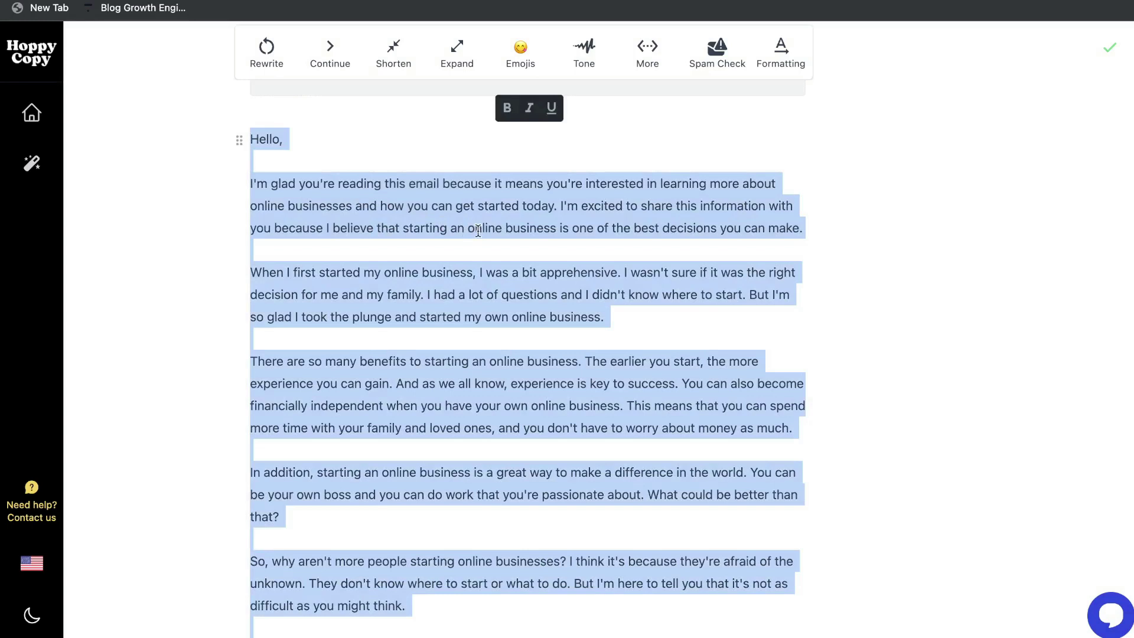
scroll(478, 230, down, 1)
drag(565, 162, 728, 204)
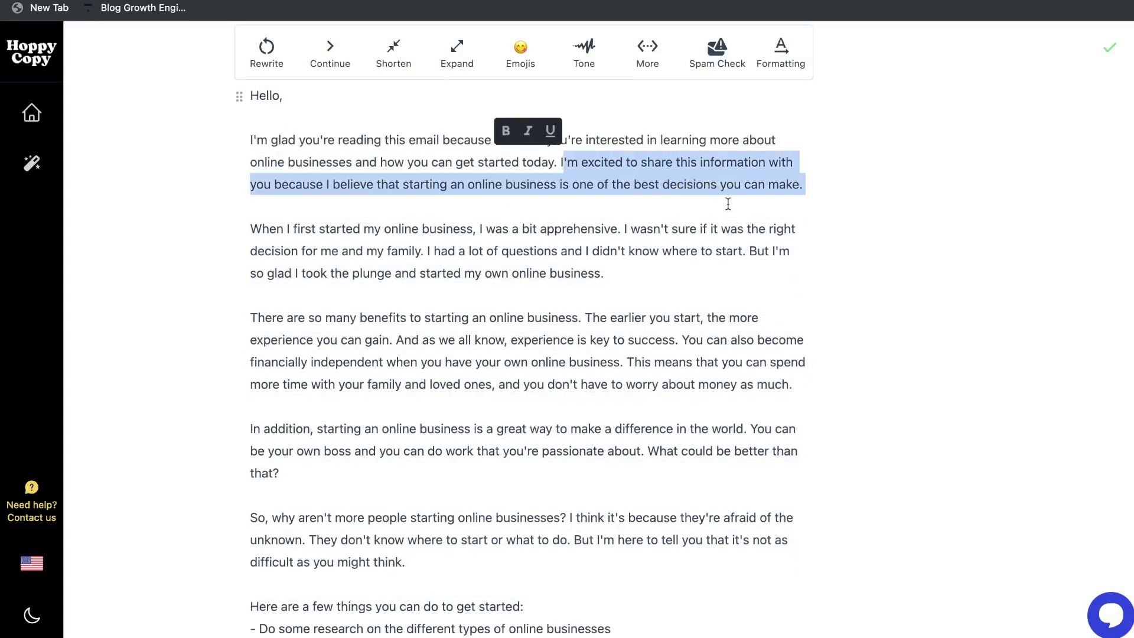
scroll(708, 226, down, 1)
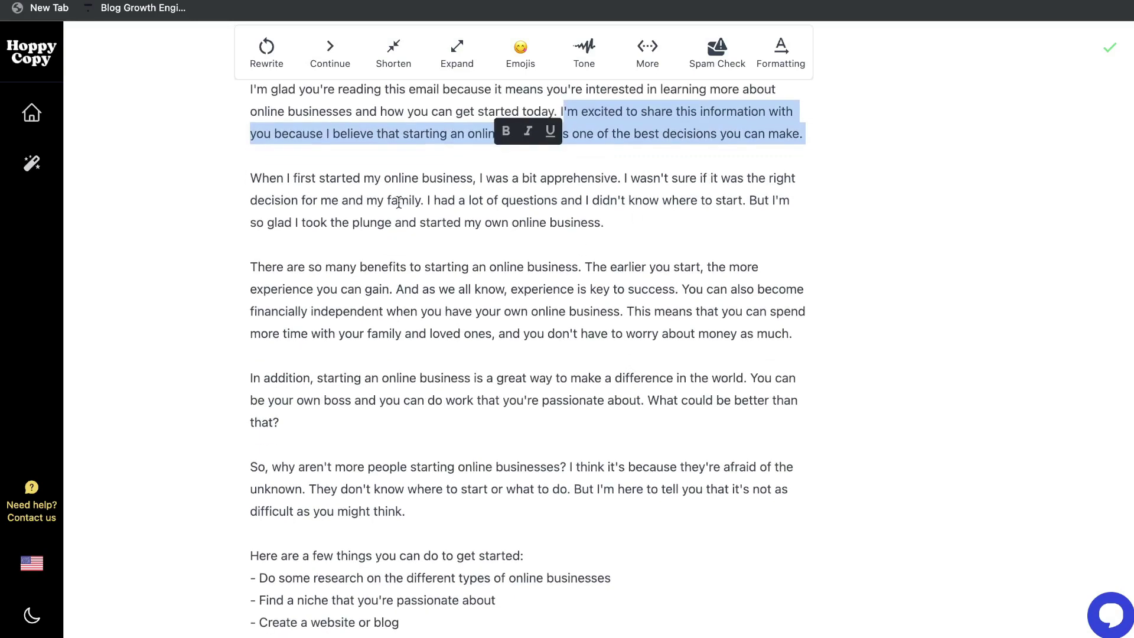
key(super+a)
click(520, 210)
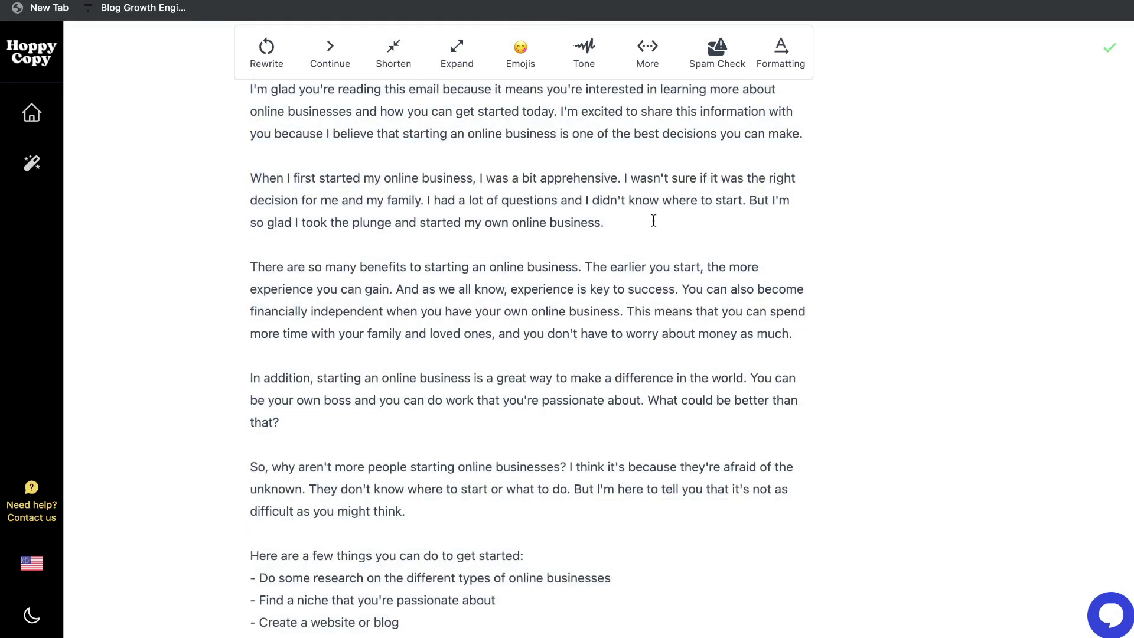
scroll(653, 221, down, 2)
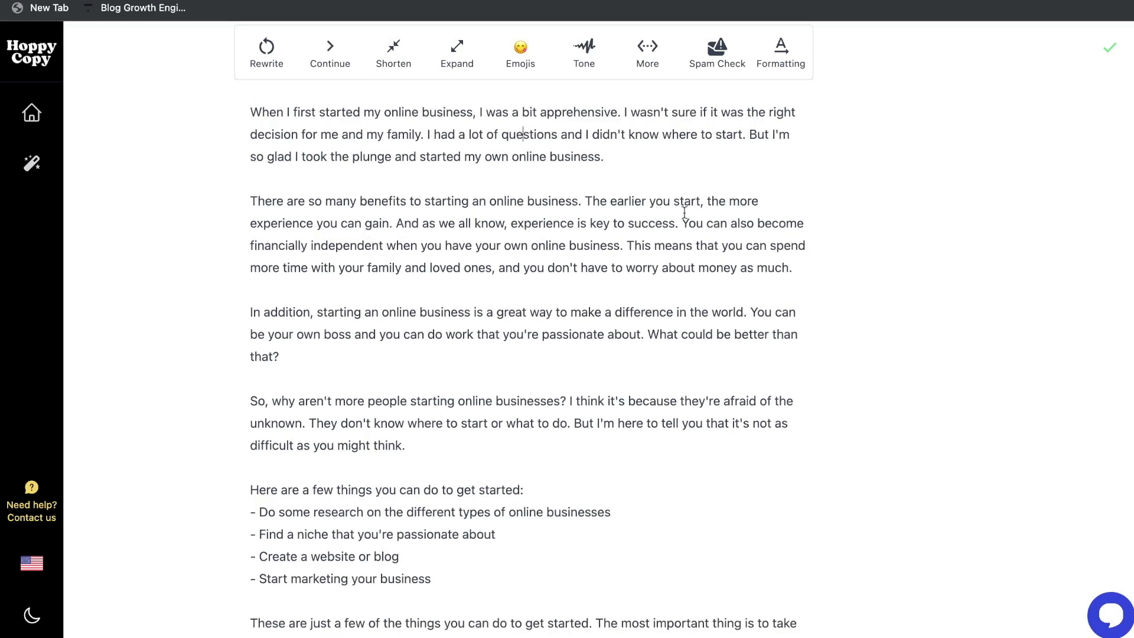
scroll(399, 228, down, 1)
drag(396, 195, 621, 218)
click(662, 216)
double_click(662, 217)
click(566, 285)
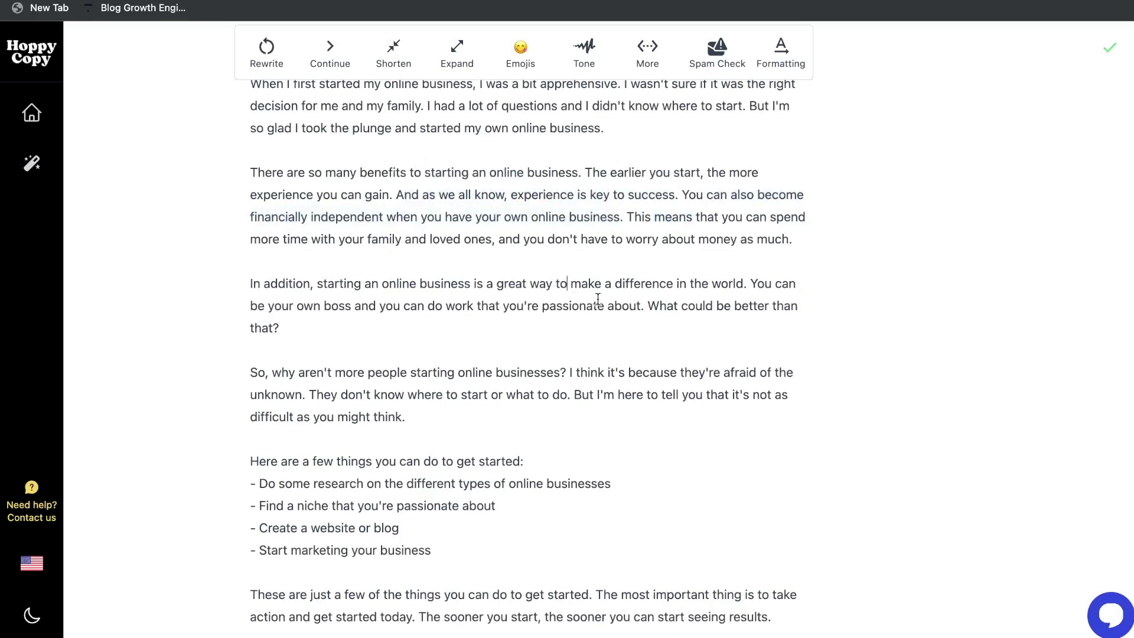
- Read the rest of the first generated email, with its getting-started tips and closing, and return to the key points in the form
scroll(675, 309, down, 1)
scroll(674, 308, down, 3)
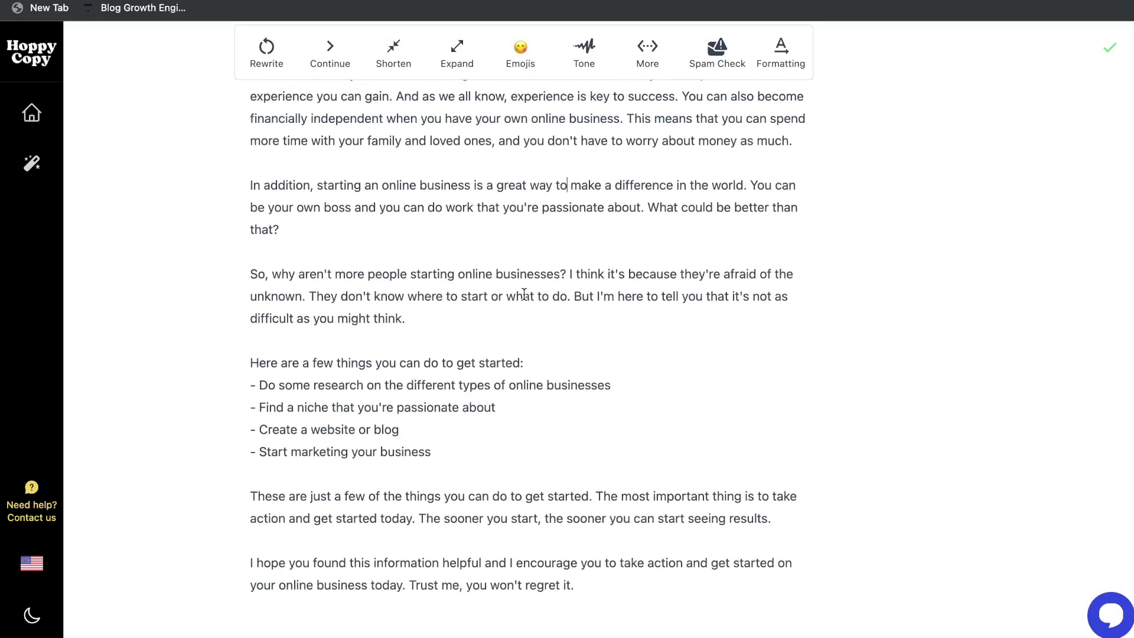
scroll(614, 298, down, 1)
scroll(673, 288, down, 3)
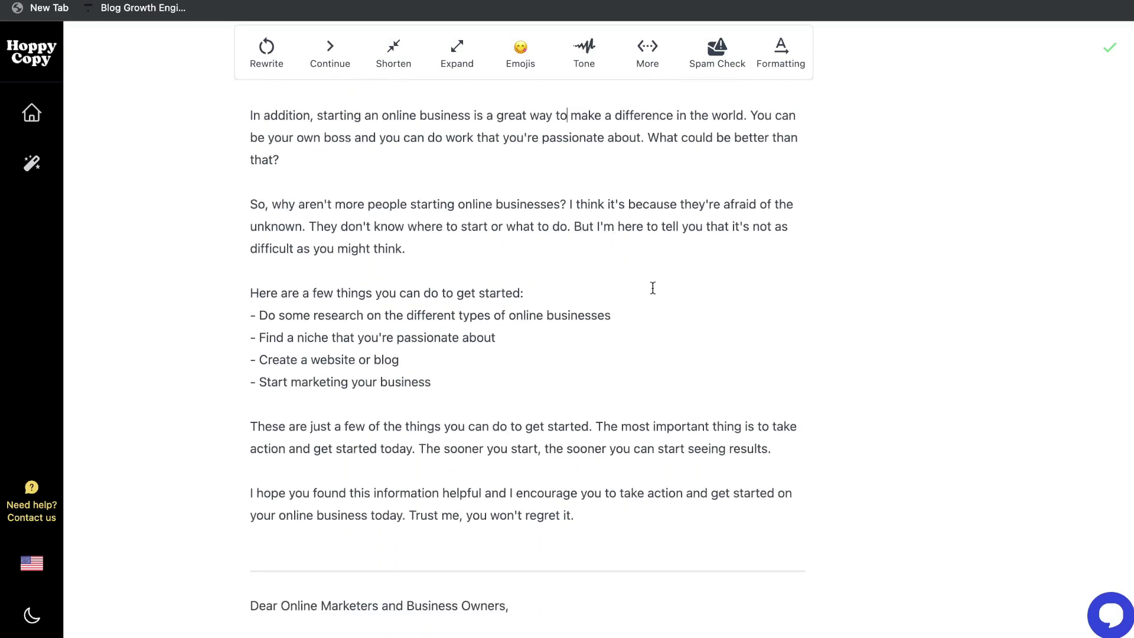
key(ctrl+a)
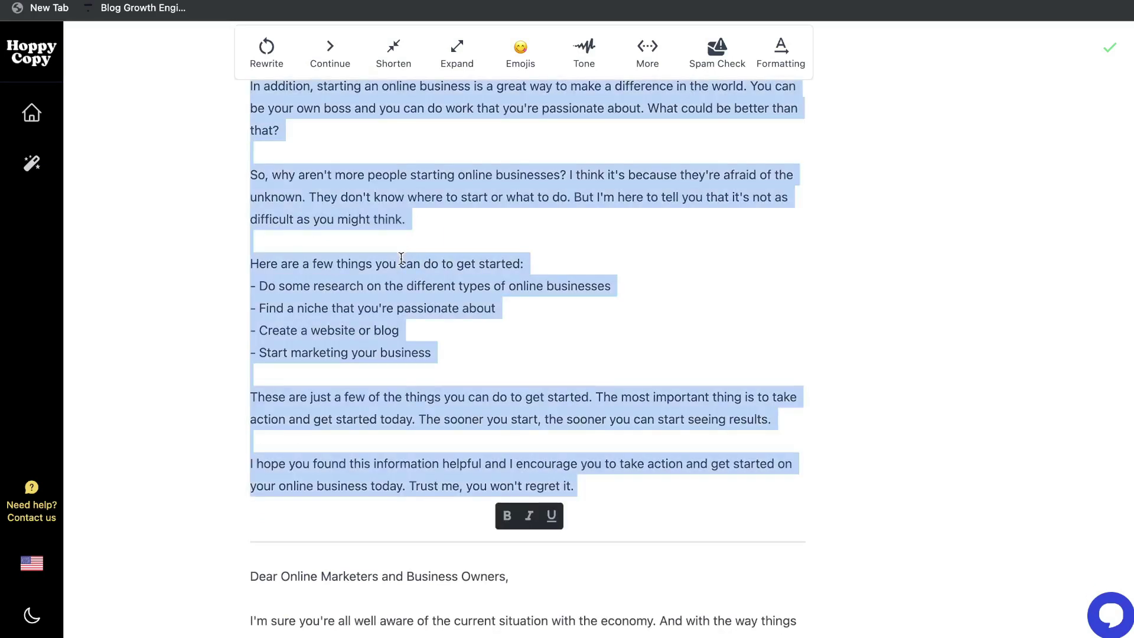
click(444, 286)
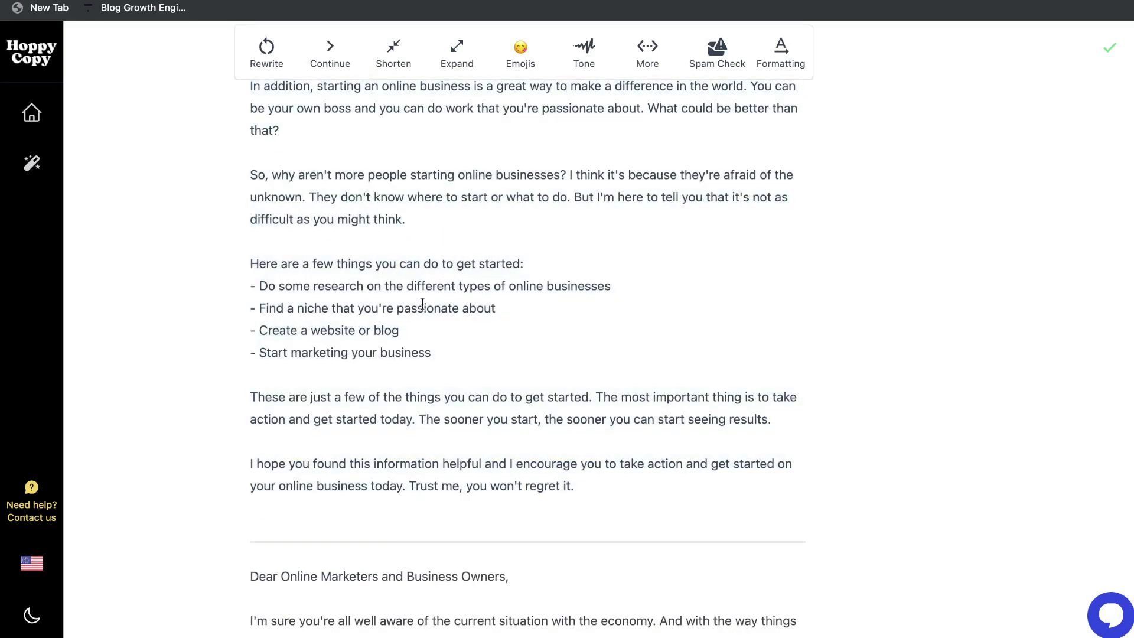
scroll(413, 329, down, 3)
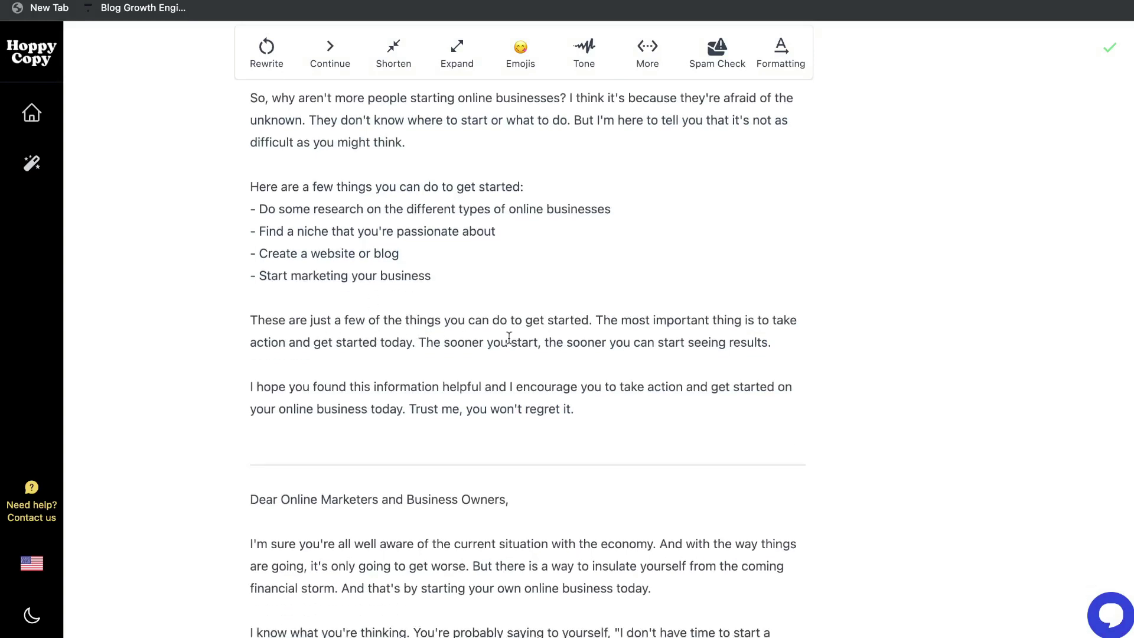
scroll(551, 353, down, 1)
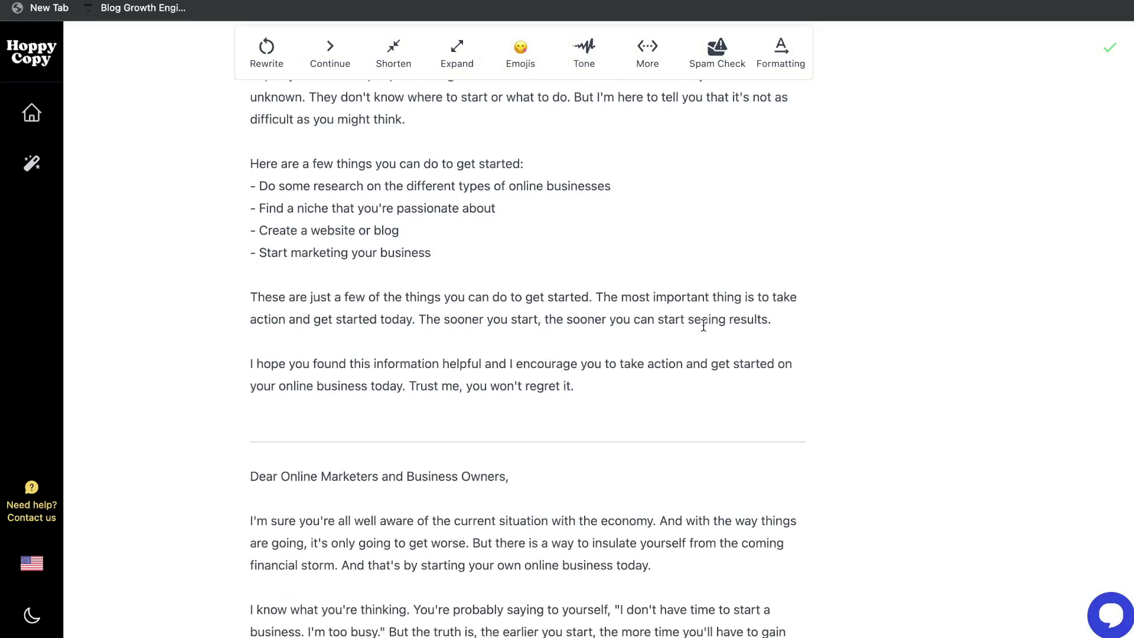
click(415, 325)
drag(415, 325, 486, 320)
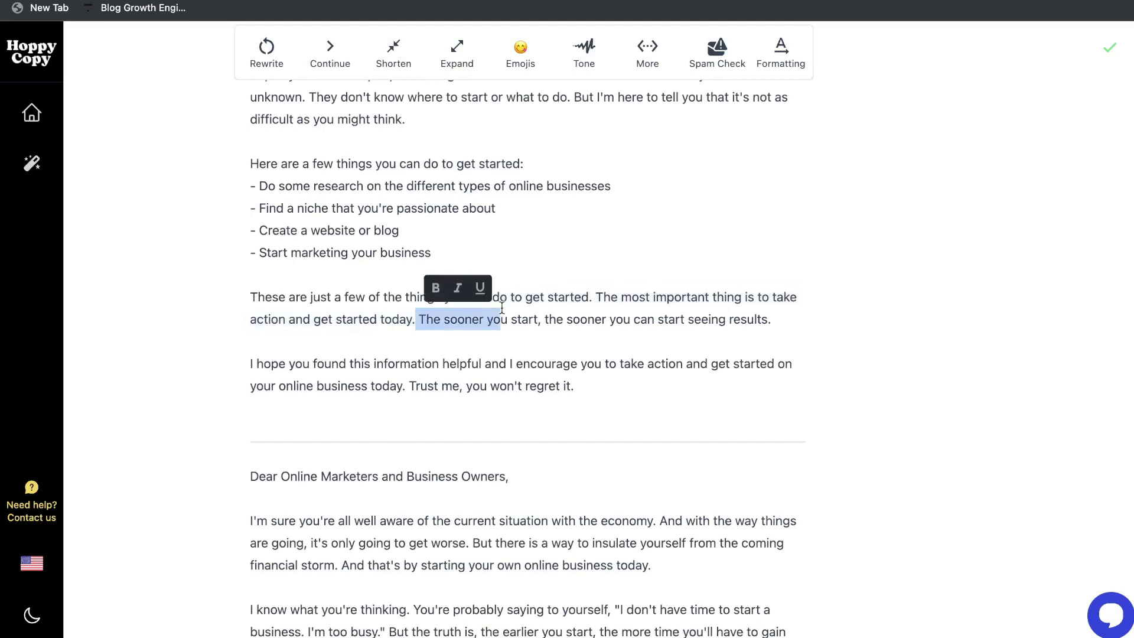
click(555, 342)
scroll(696, 333, down, 1)
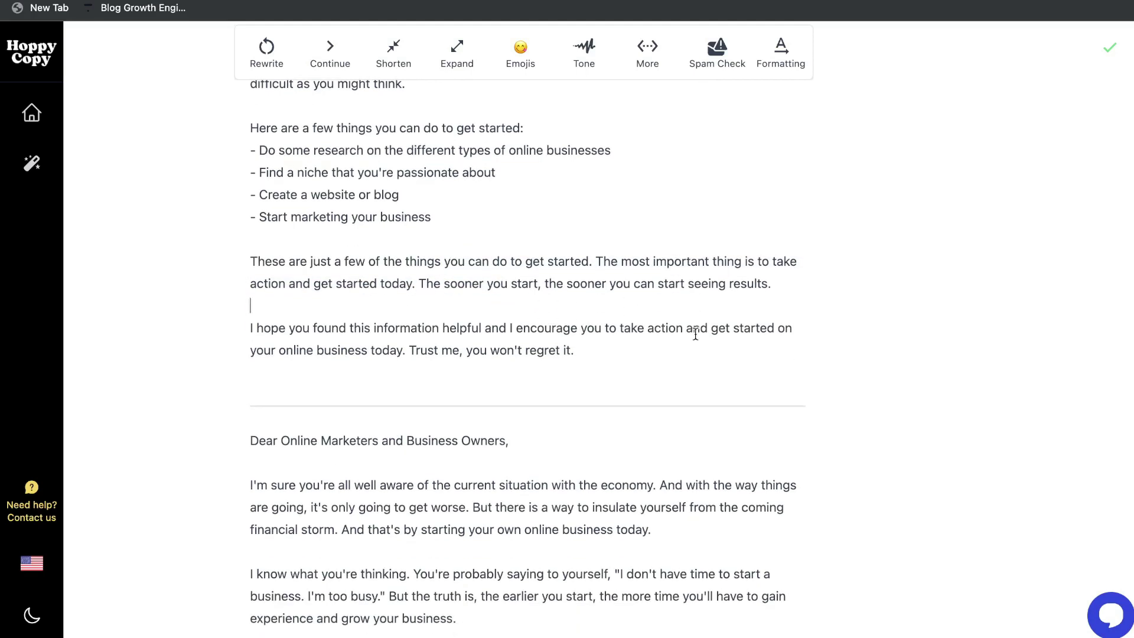
scroll(581, 361, up, 10)
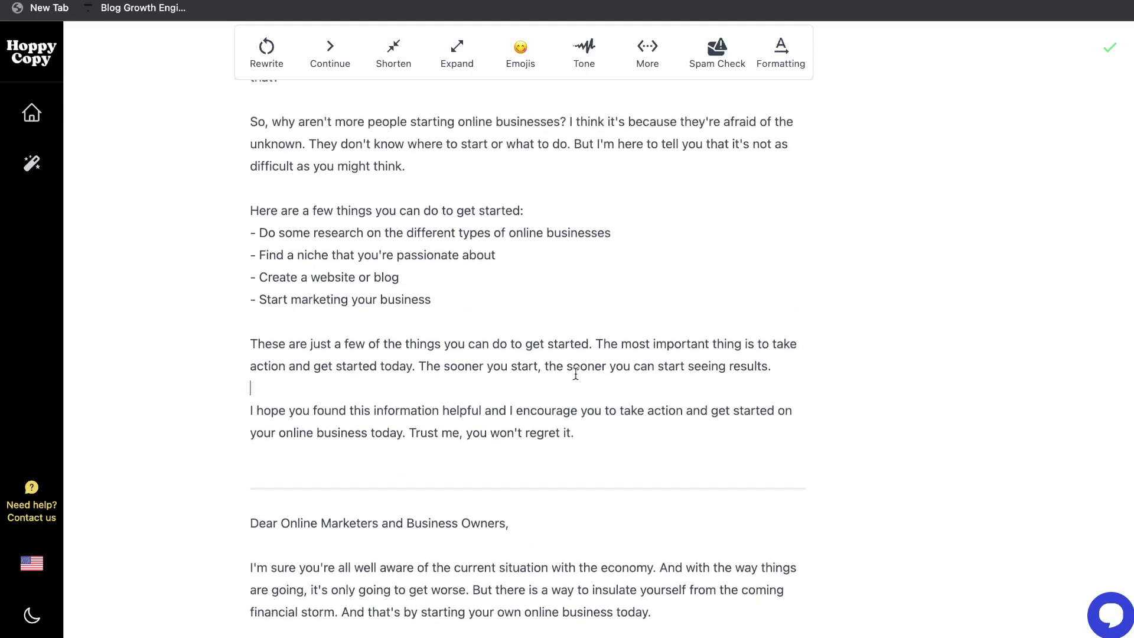
scroll(576, 378, up, 2)
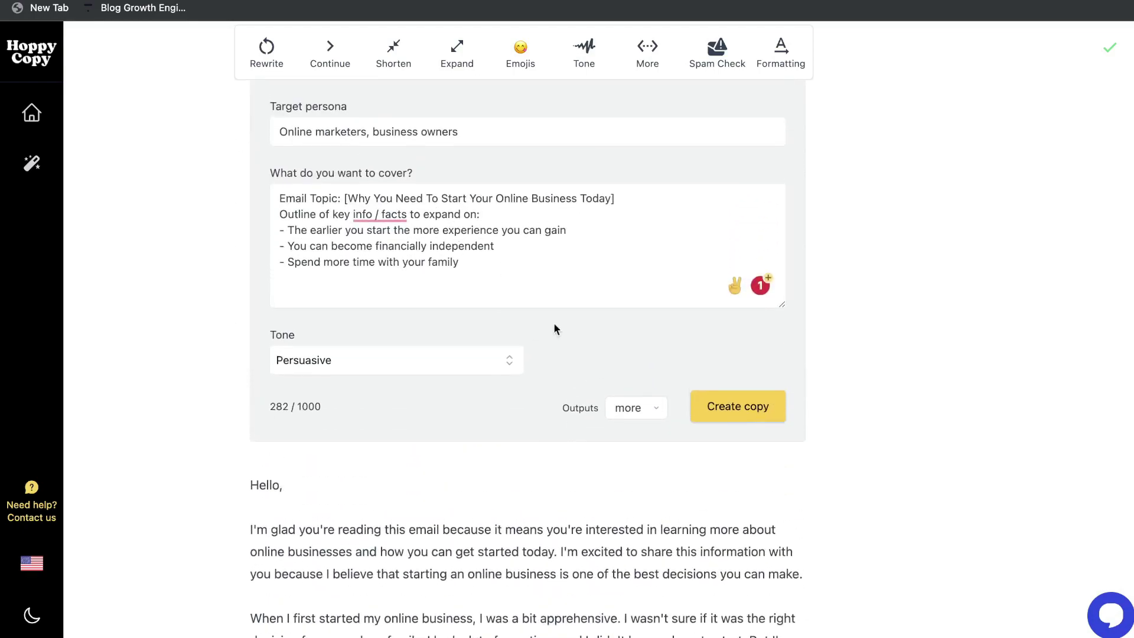
scroll(436, 254, up, 1)
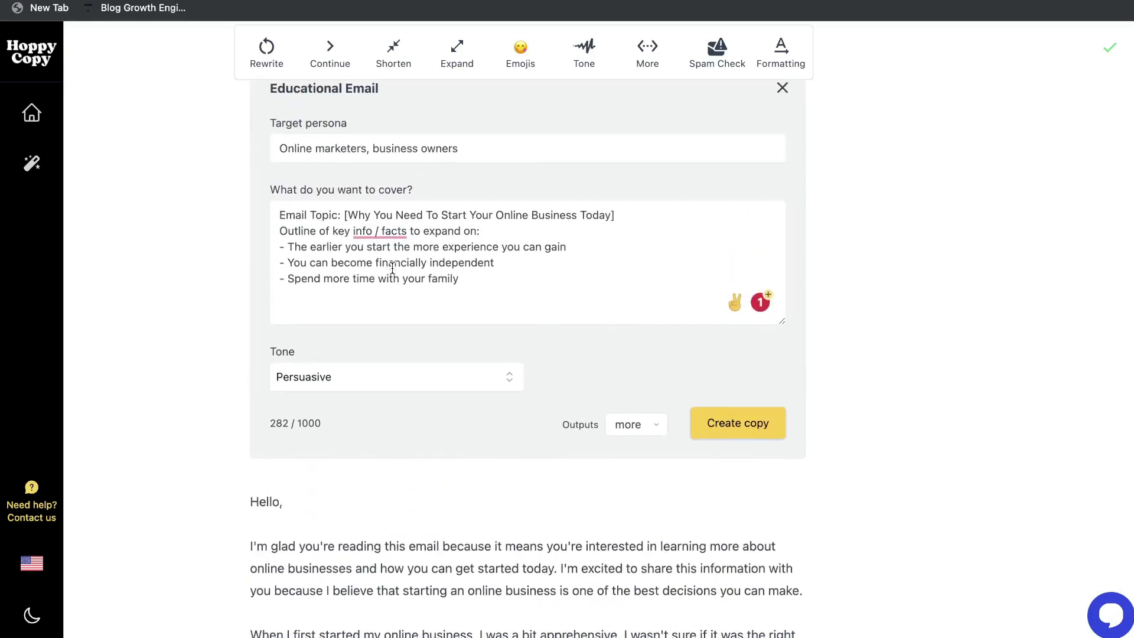
- Skim the first generated email from its greeting through the getting-started list to its closing, continuing to the second version
scroll(393, 268, down, 8)
scroll(392, 267, up, 2)
scroll(392, 267, down, 1)
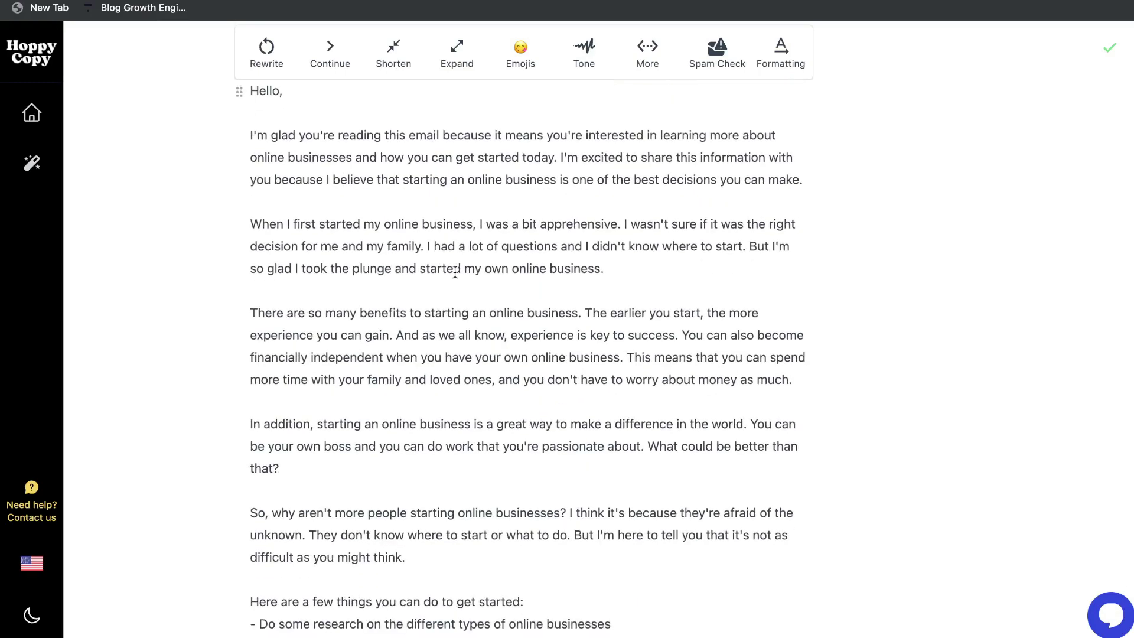
scroll(455, 272, down, 13)
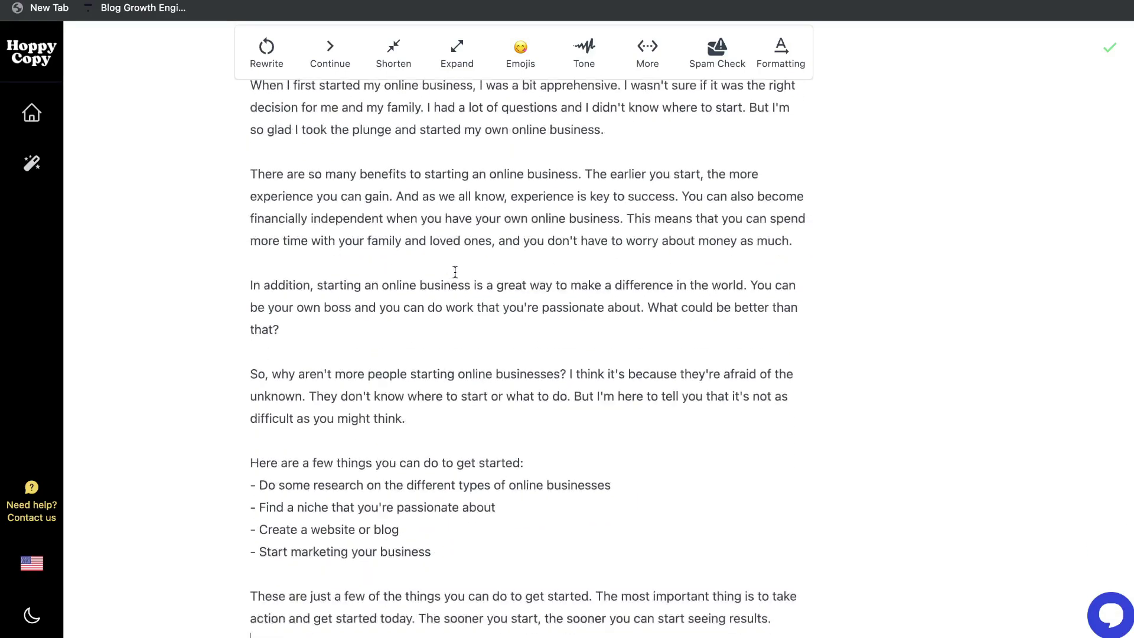
scroll(456, 271, up, 2)
scroll(463, 212, down, 1)
scroll(461, 212, down, 1)
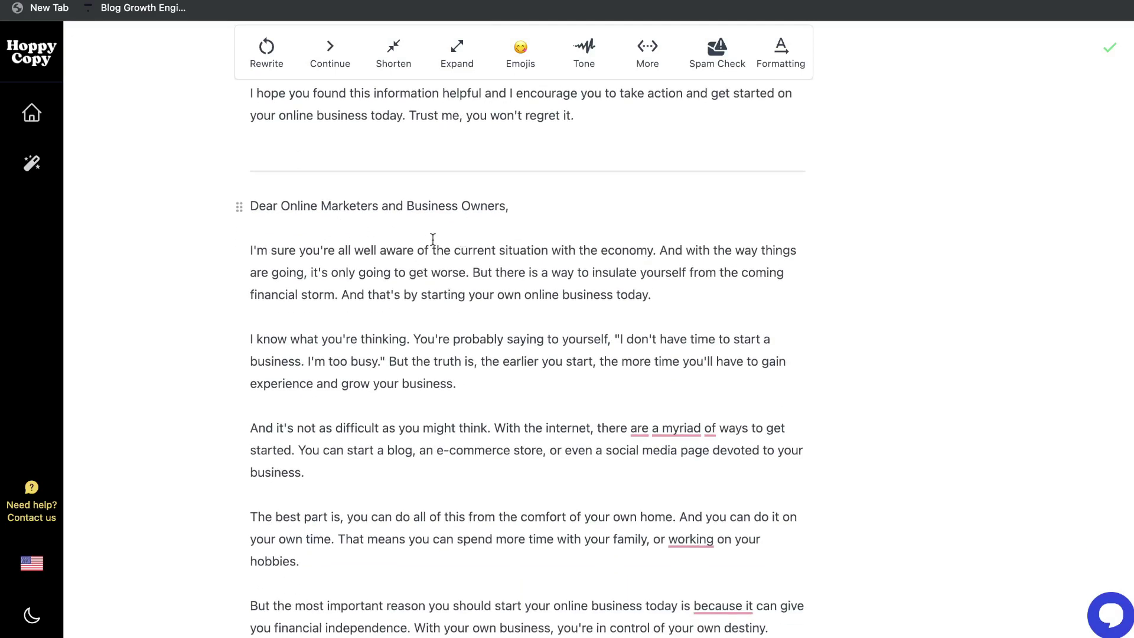
- Examine the opening paragraph of the second generated email, addressed to online marketers and business owners, about the economy and starting a business
scroll(433, 239, down, 1)
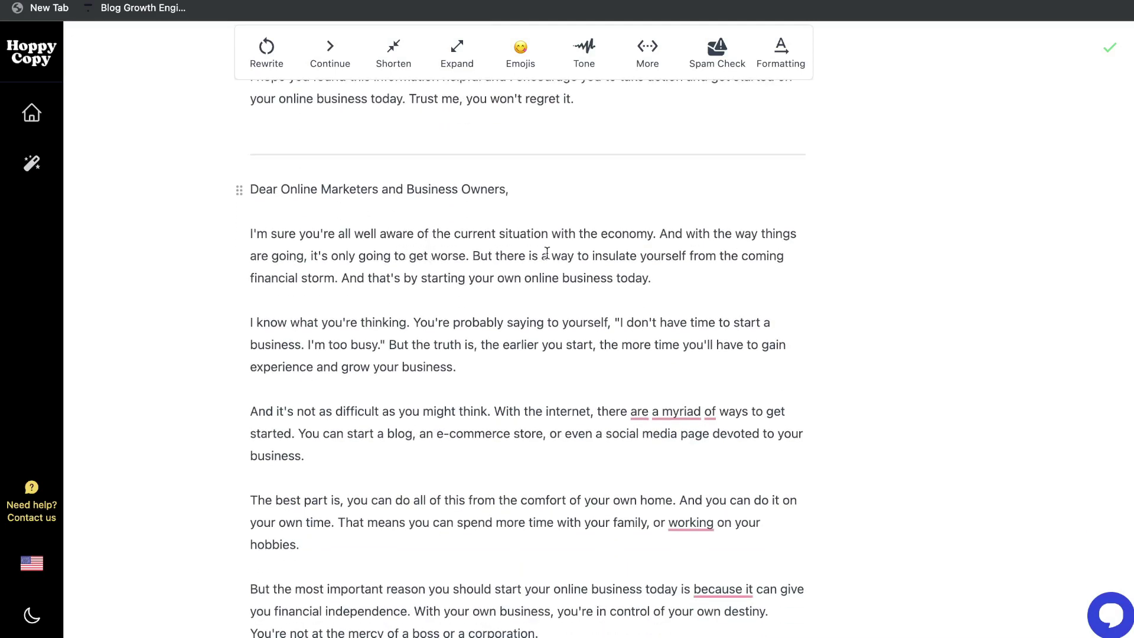
scroll(655, 249, down, 1)
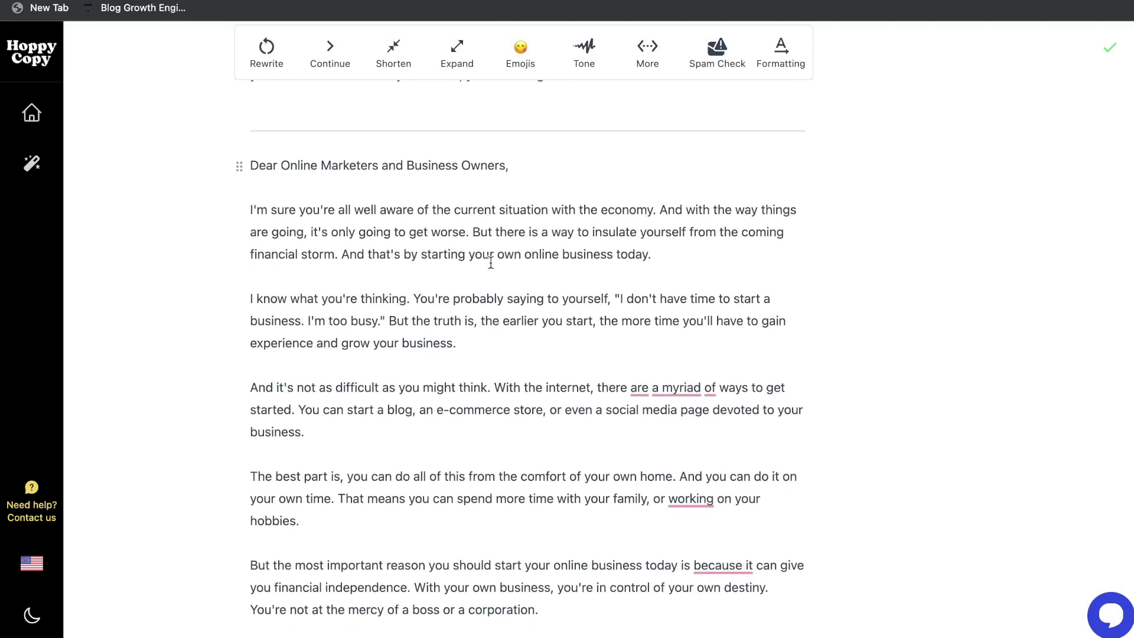
scroll(462, 269, down, 1)
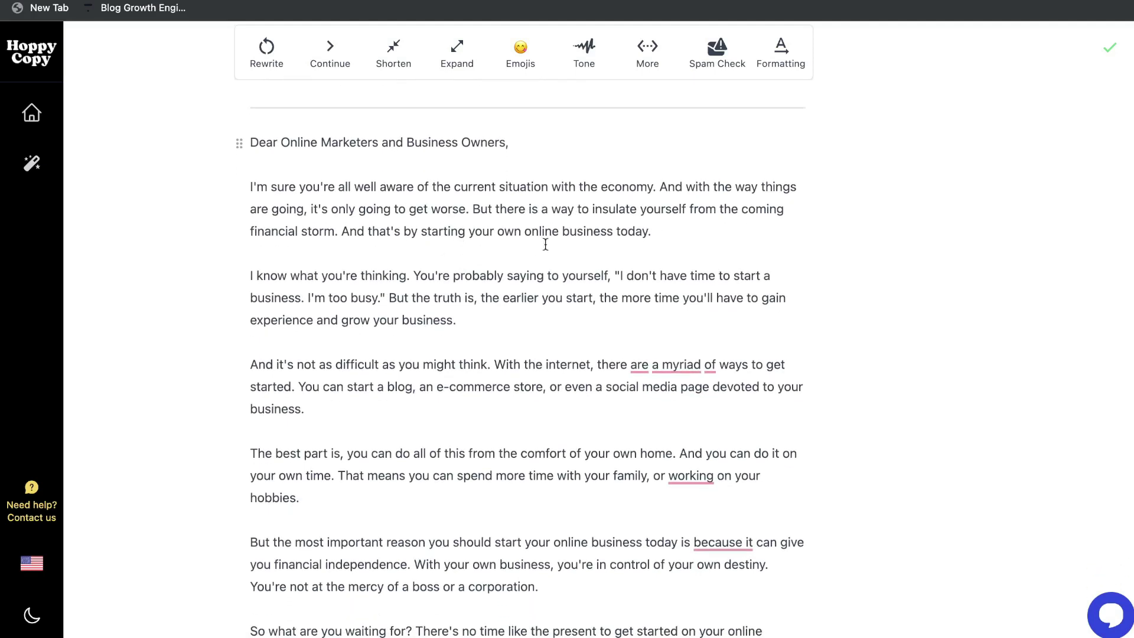
scroll(711, 245, down, 1)
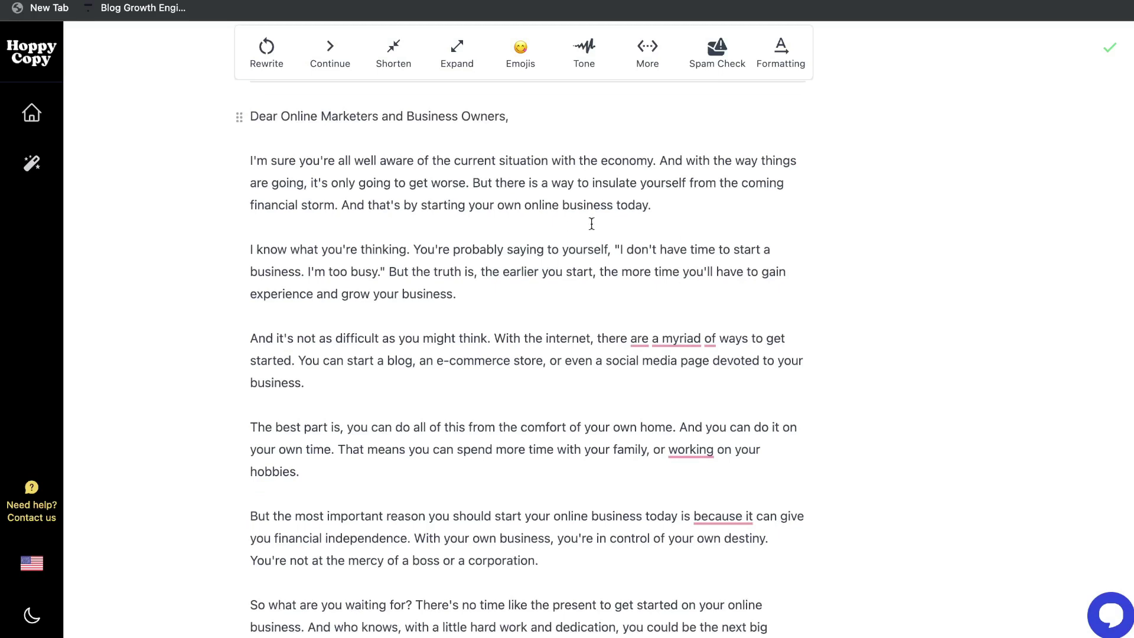
drag(661, 206, 214, 173)
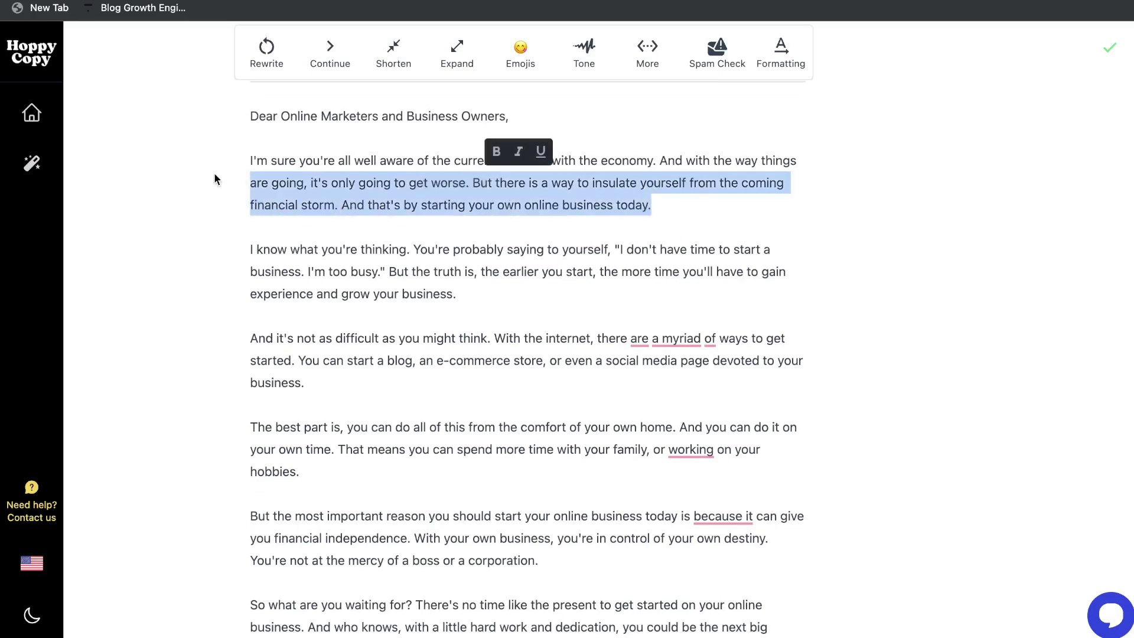
key(ctrl+a)
click(372, 184)
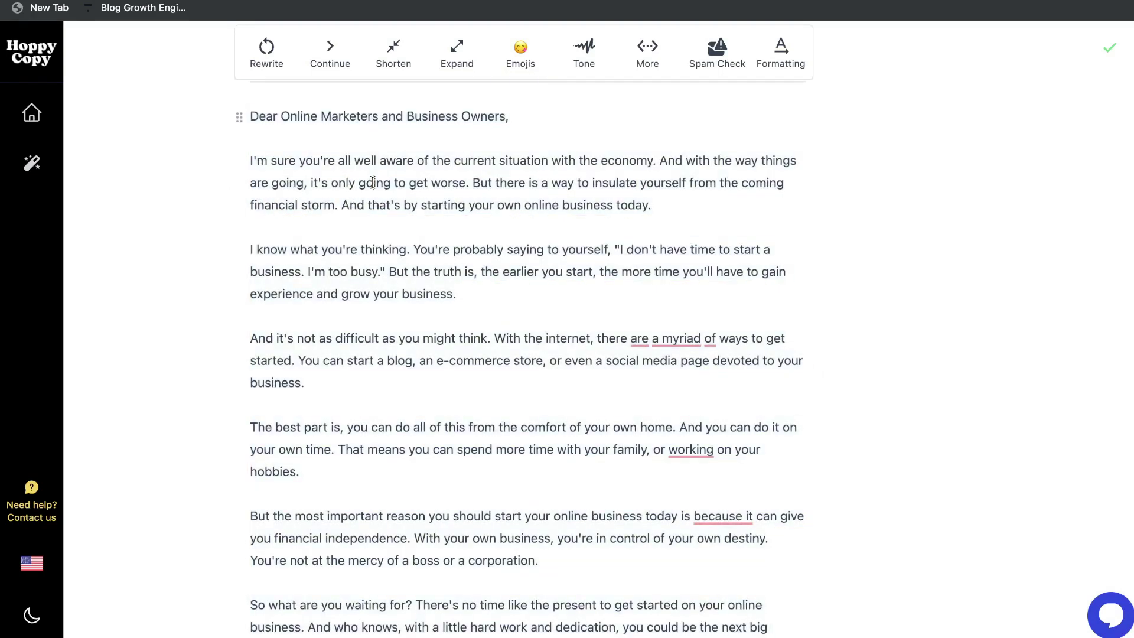
drag(662, 206, 258, 162)
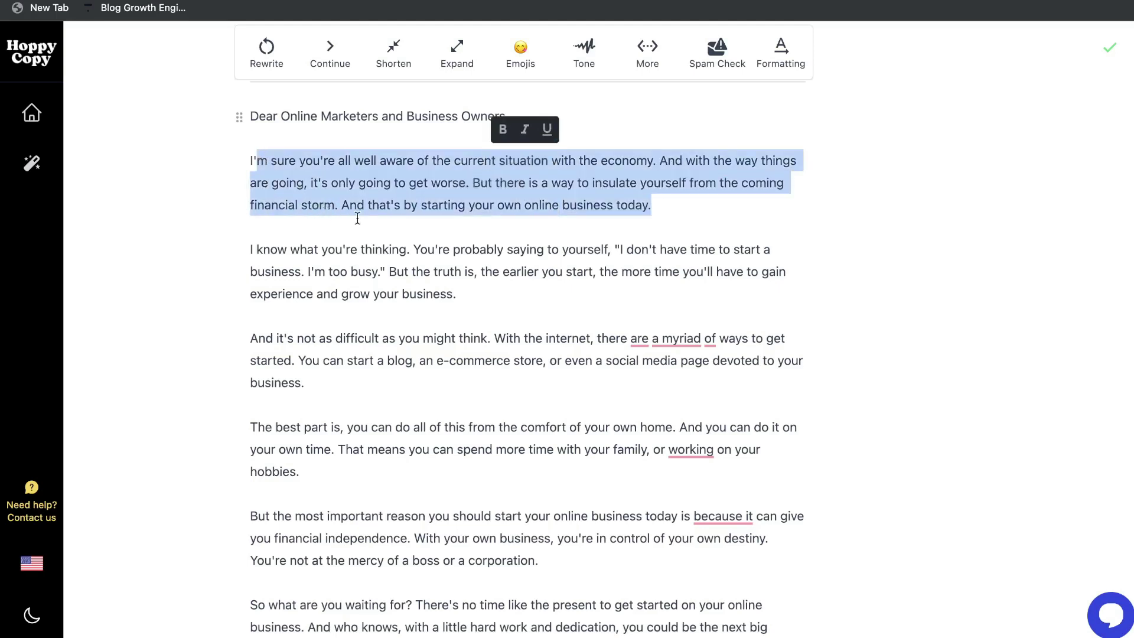
click(450, 220)
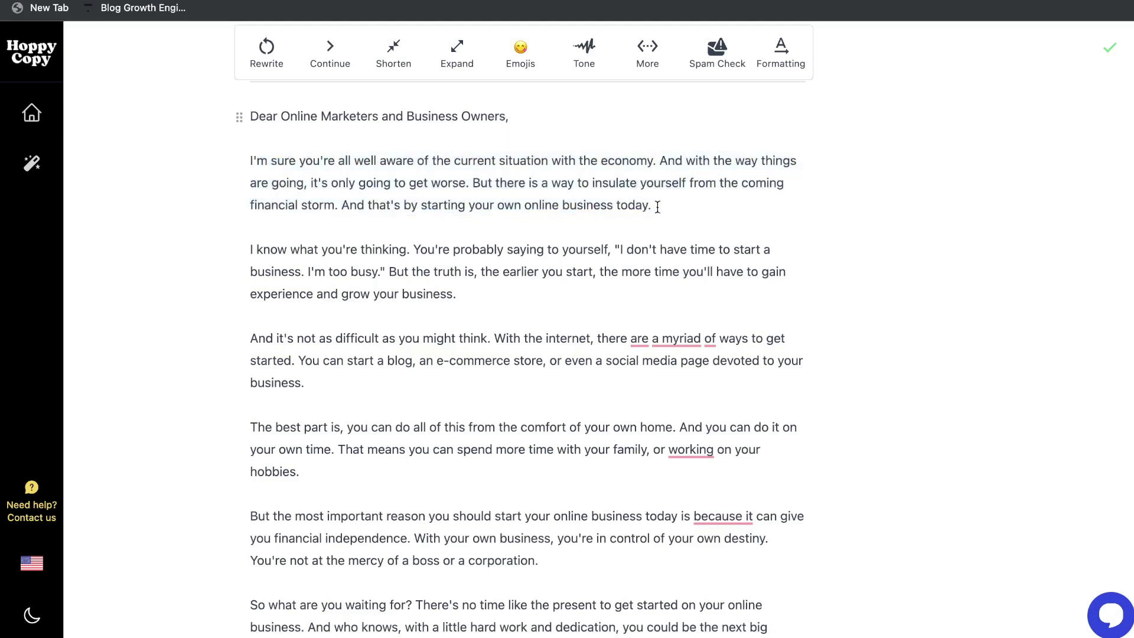
drag(655, 206, 221, 169)
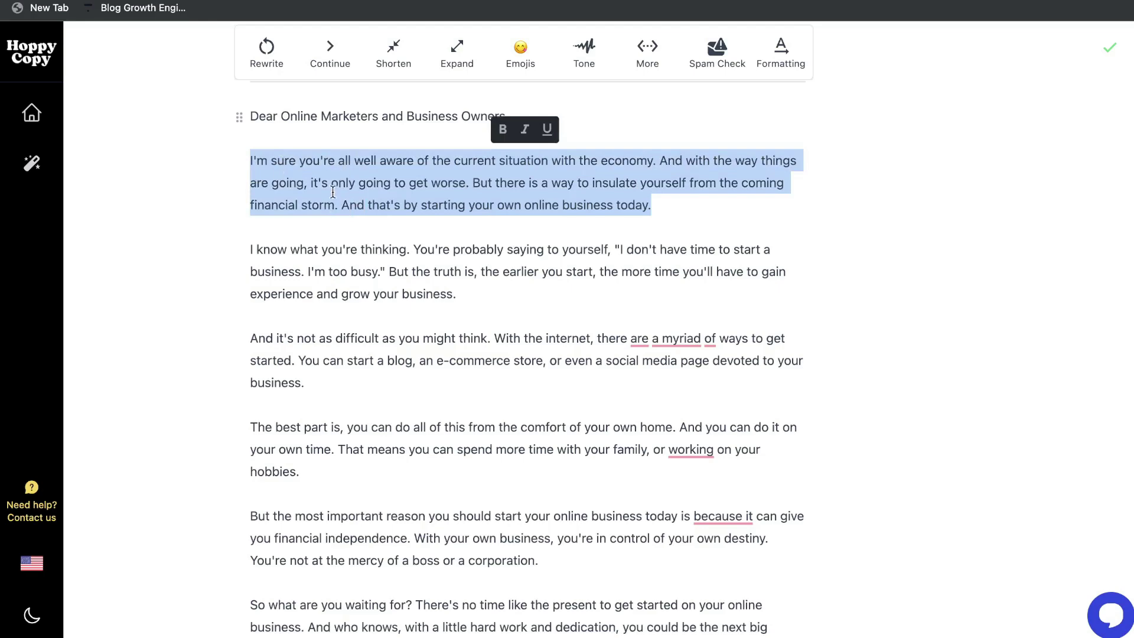
- Read the second email's following paragraphs, from the lack-of-time objection through financial independence to the closing call to action
scroll(414, 236, down, 1)
triple_click(504, 260)
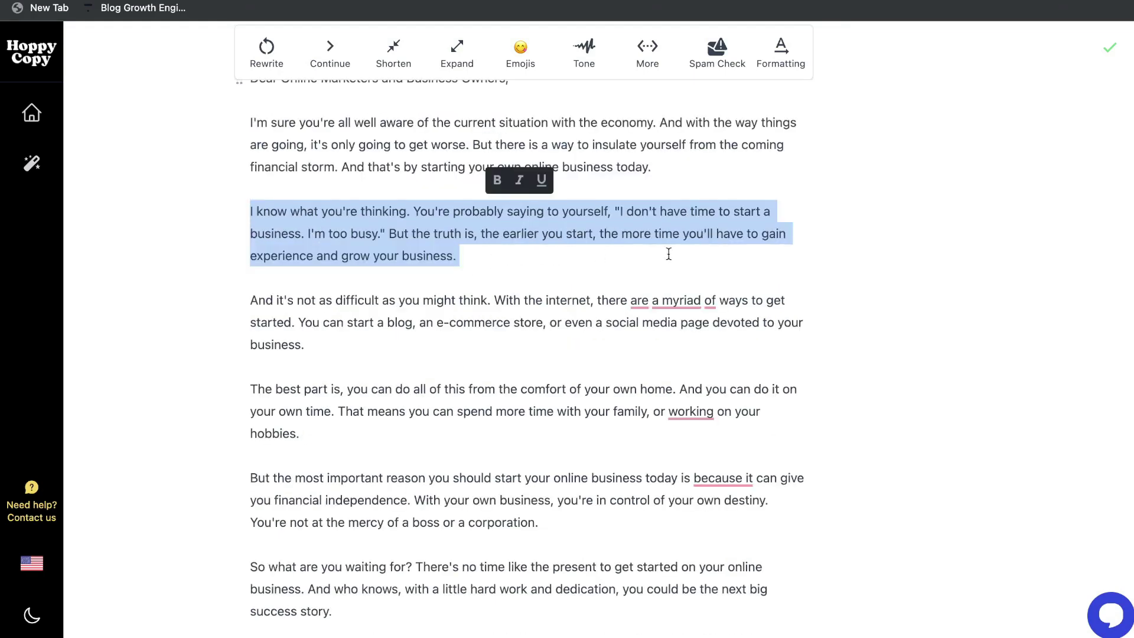
scroll(669, 254, down, 1)
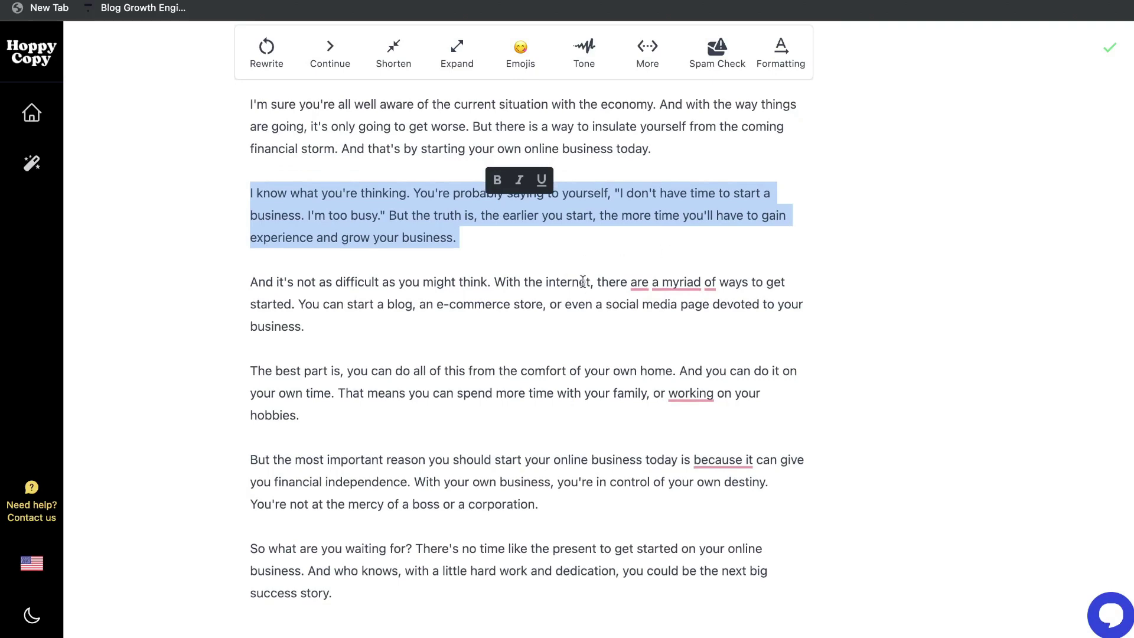
scroll(583, 282, down, 2)
click(524, 272)
scroll(524, 273, down, 2)
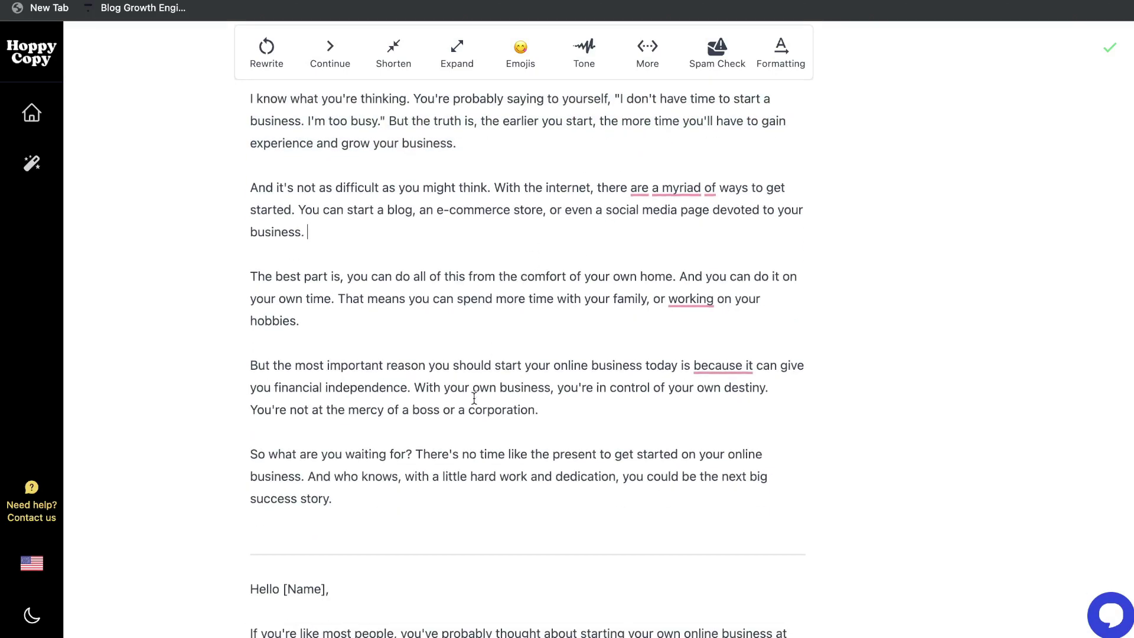
- Review the second generated email again from its greeting to its closing, checking how it covers the requested key points
scroll(467, 414, up, 1)
scroll(416, 513, up, 6)
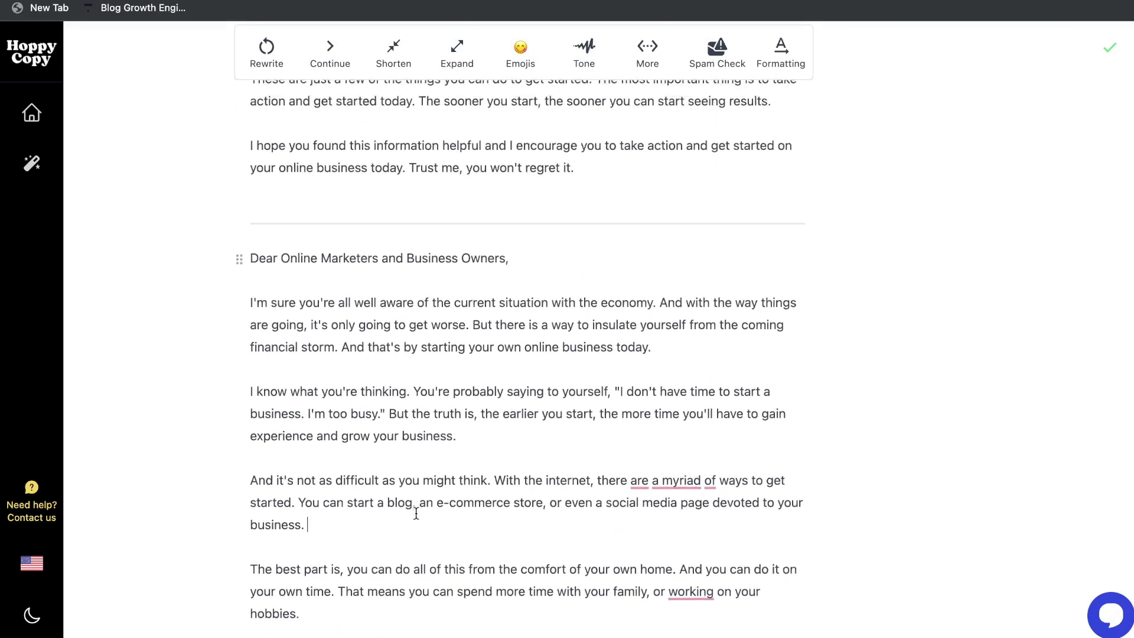
scroll(318, 344, down, 2)
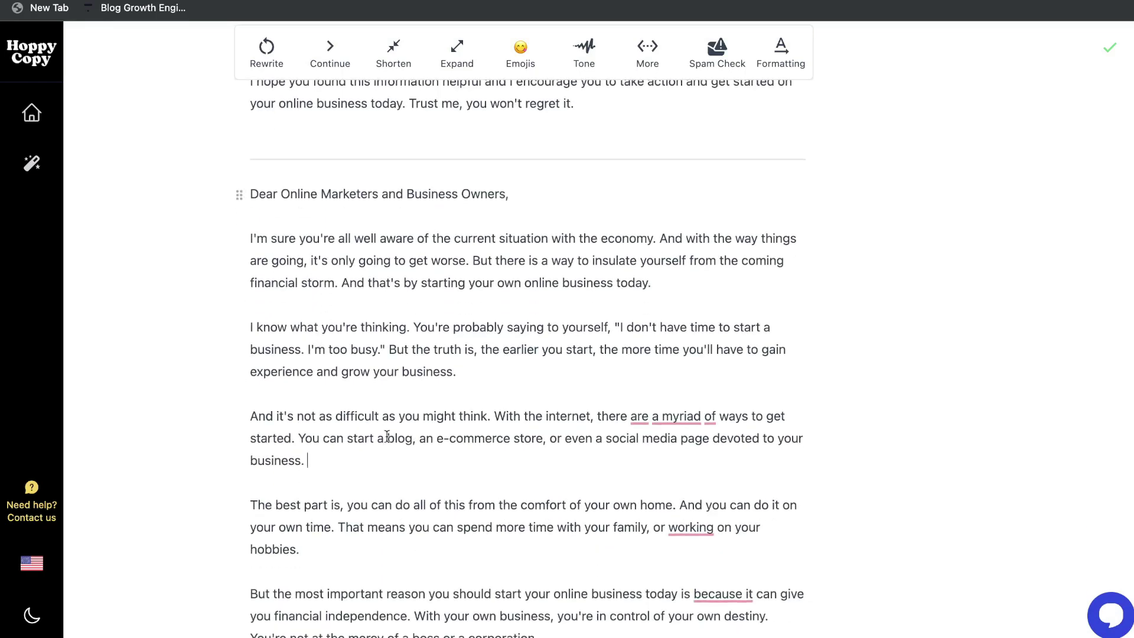
scroll(414, 401, down, 3)
scroll(415, 397, up, 1)
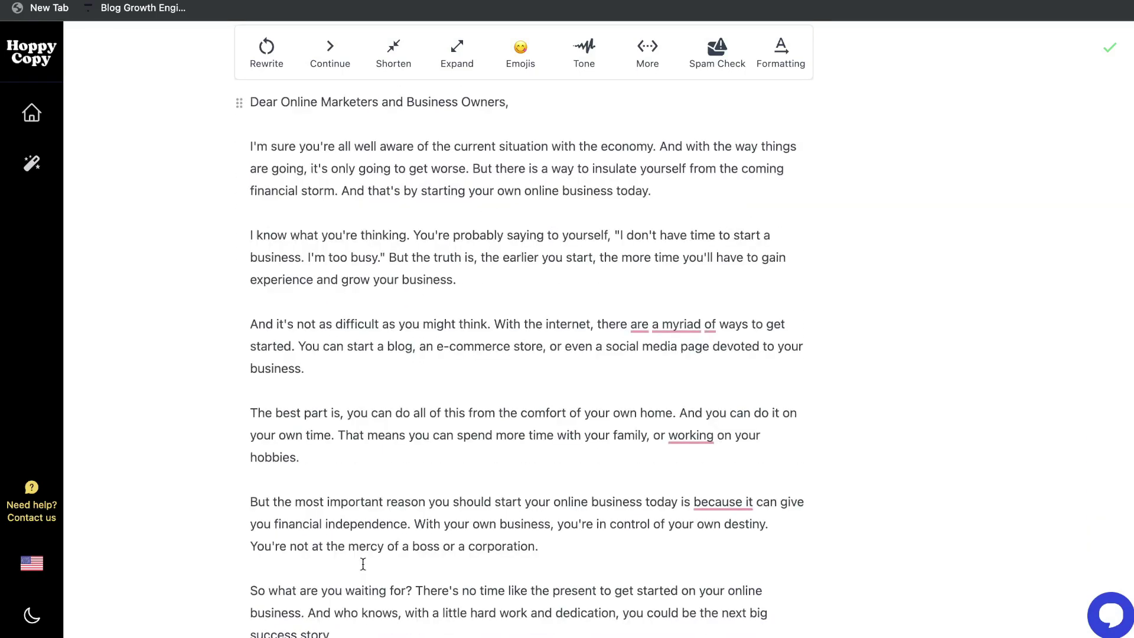
scroll(362, 564, down, 1)
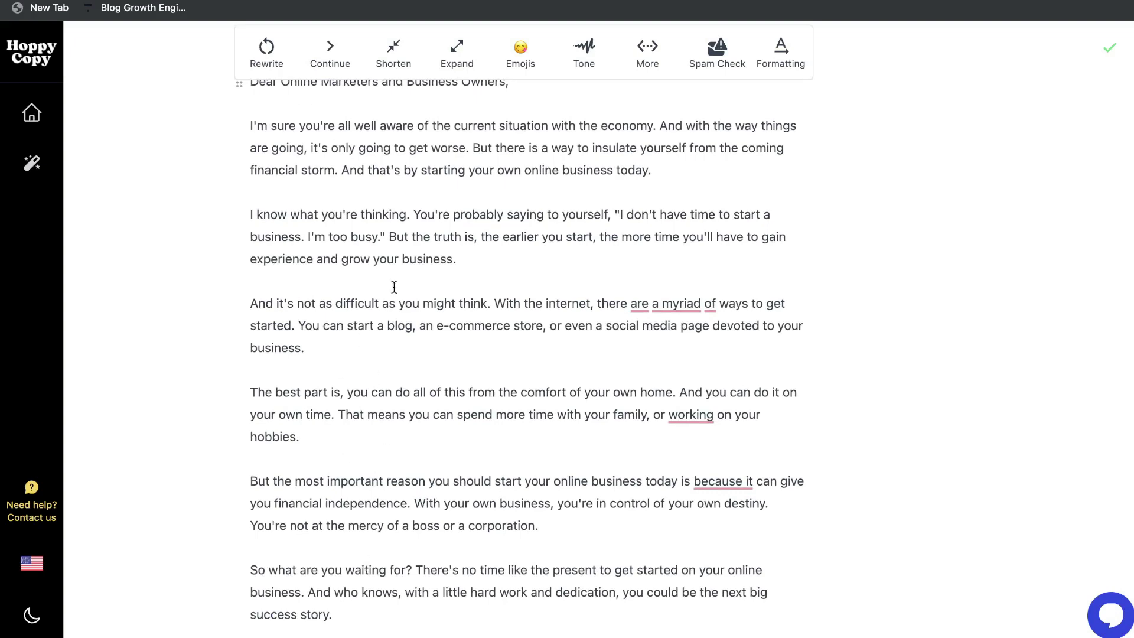
scroll(335, 321, up, 1)
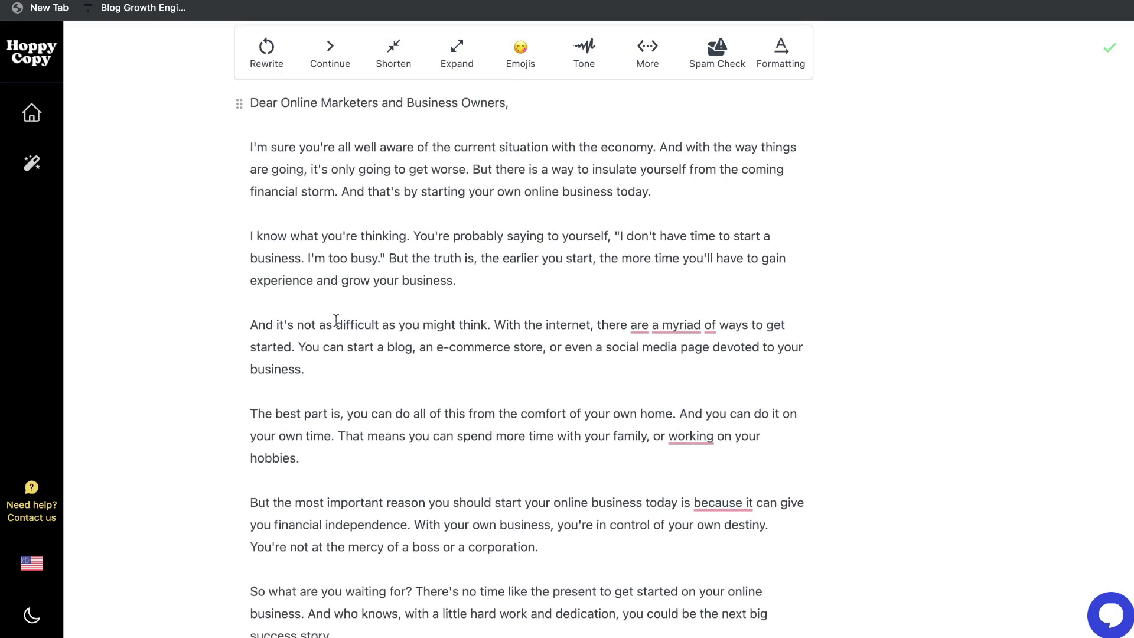
scroll(335, 321, down, 3)
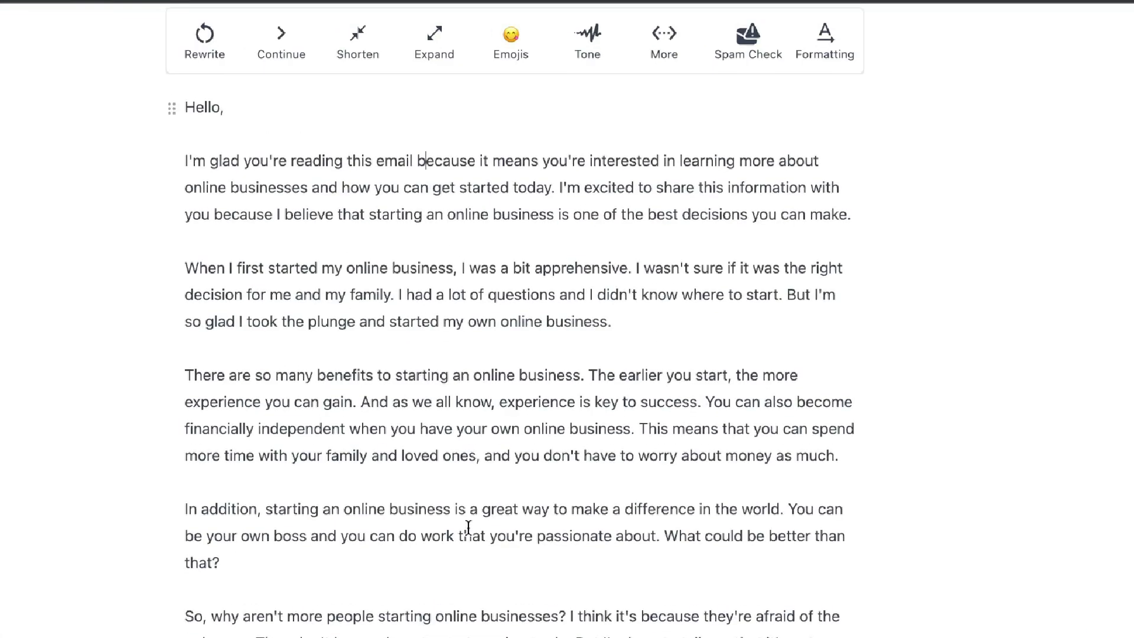
scroll(468, 527, down, 1)
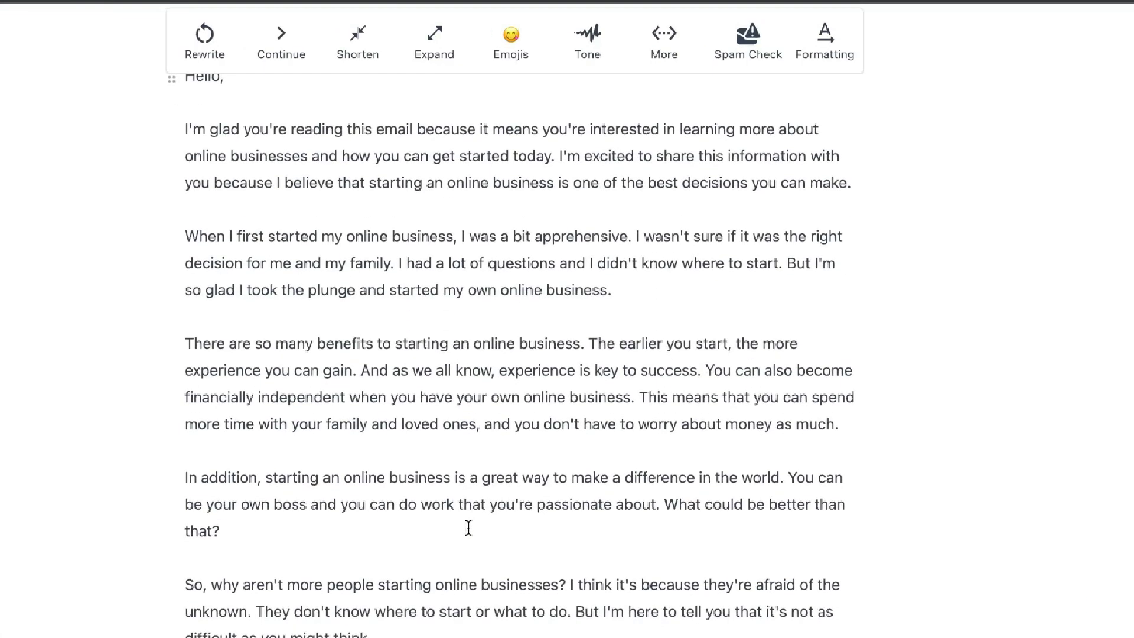
scroll(407, 365, up, 1)
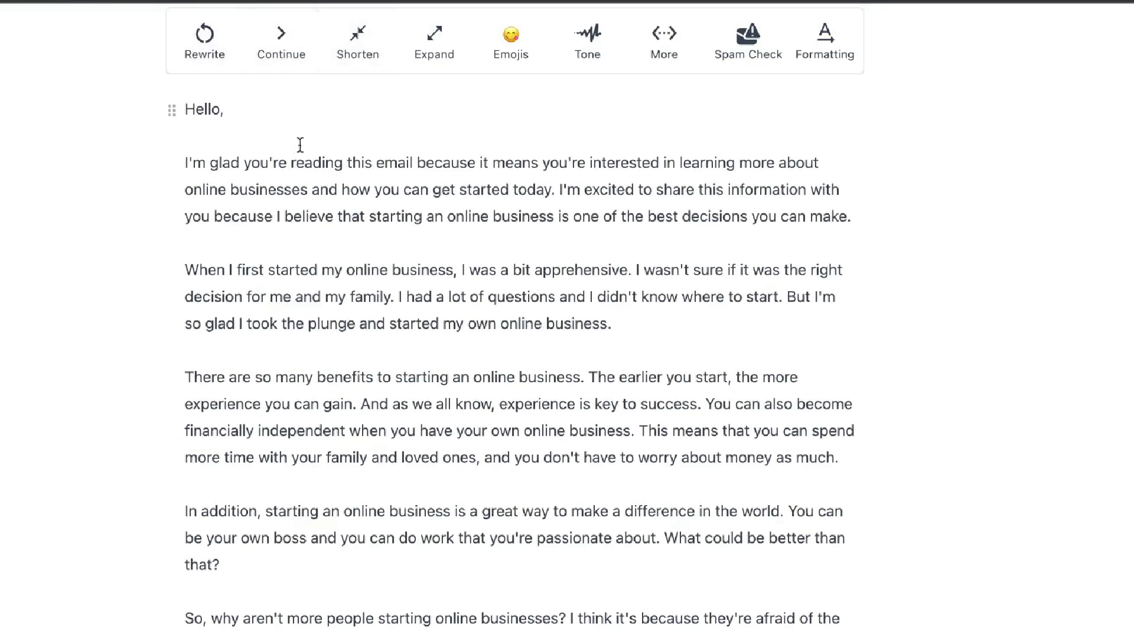
triple_click(307, 166)
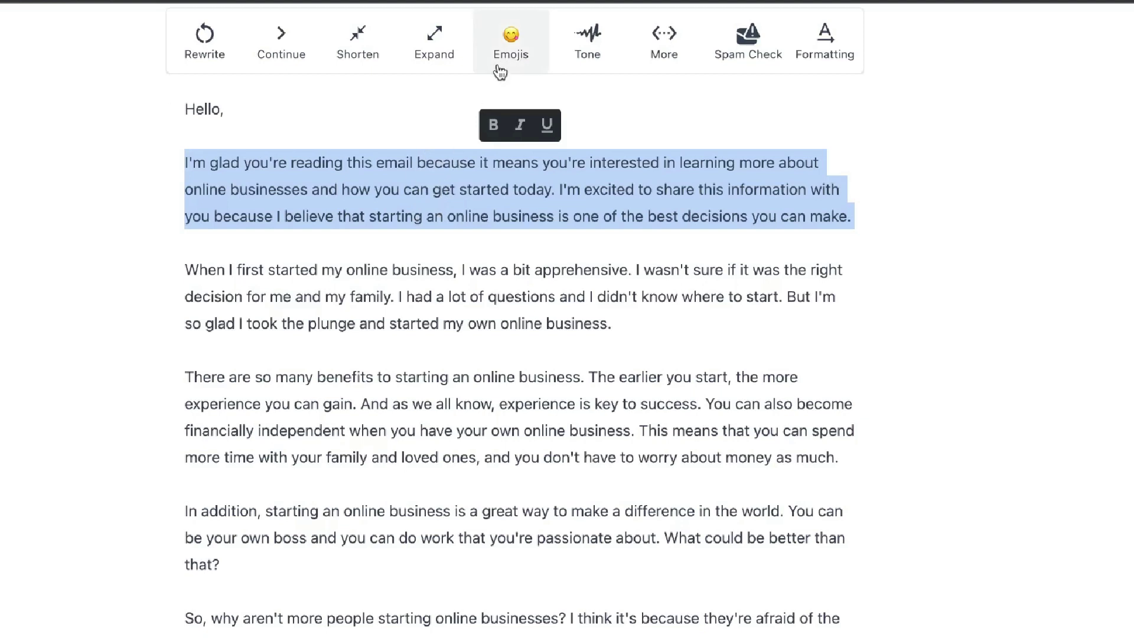
key(ctrl+a)
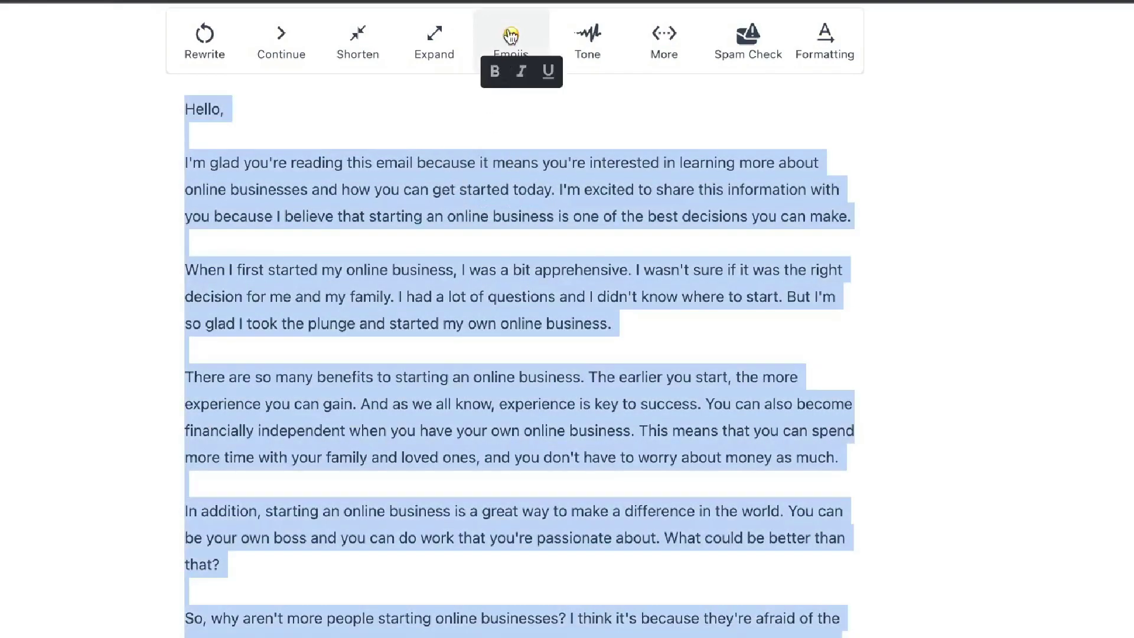
triple_click(476, 185)
key(ctrl+a)
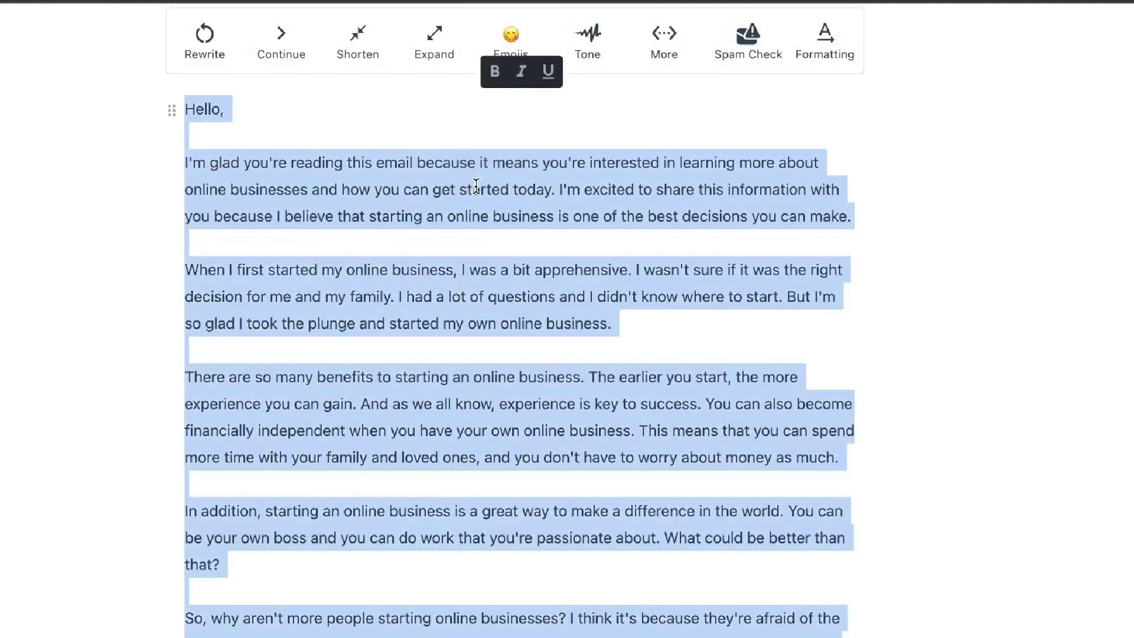
click(548, 233)
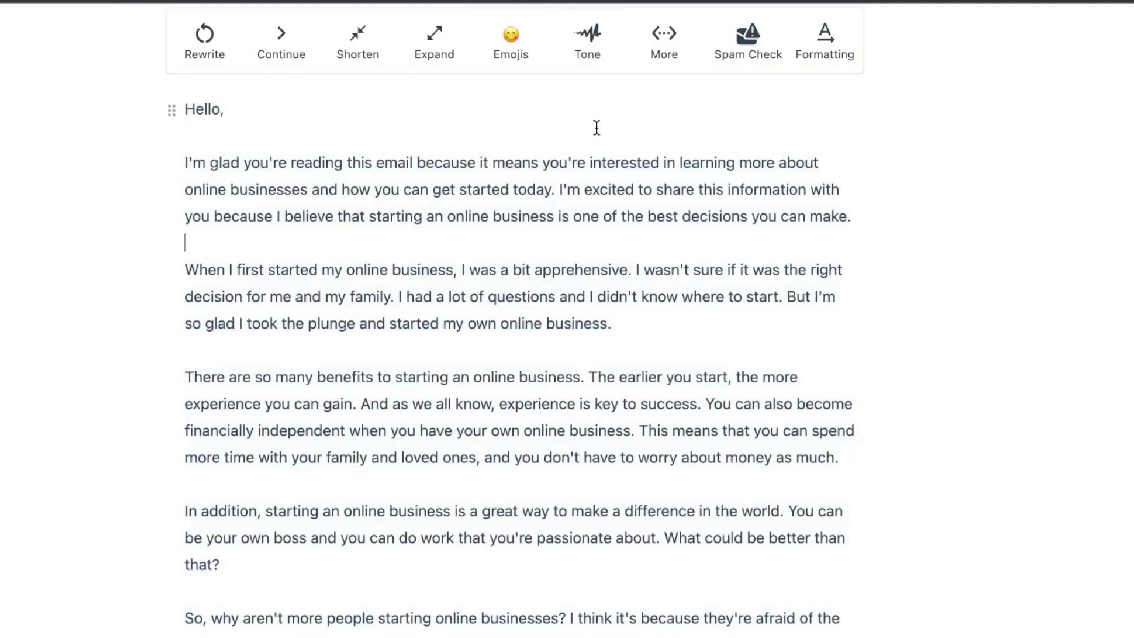
- Look at the additional writing tools, and review the educational email form with its topic, key points and tone
click(660, 58)
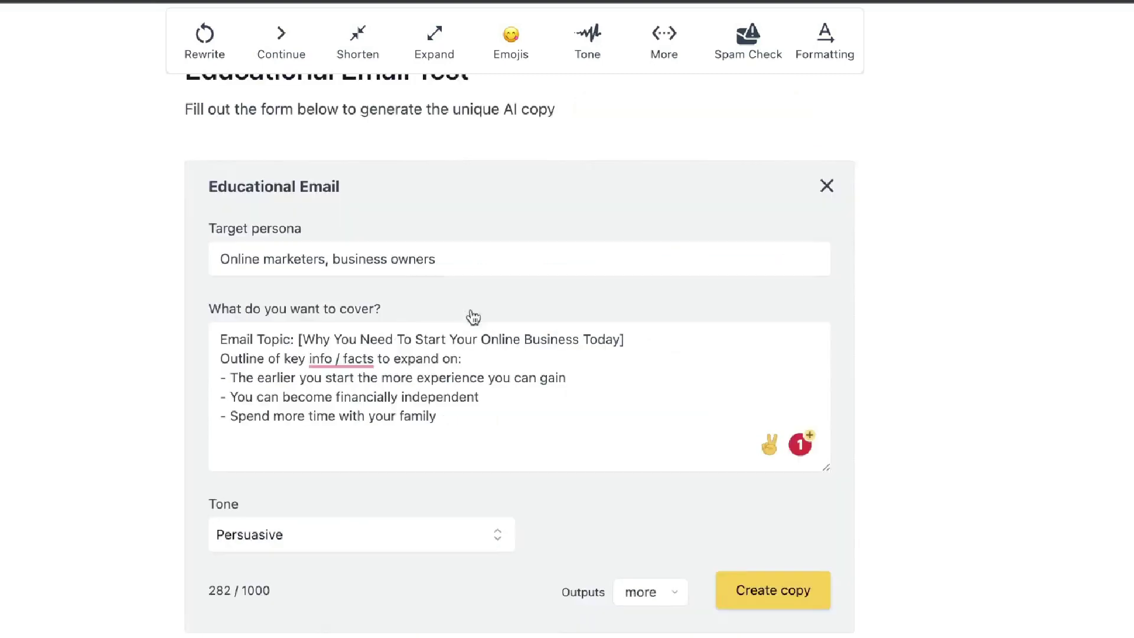
scroll(532, 378, down, 1)
scroll(625, 385, down, 3)
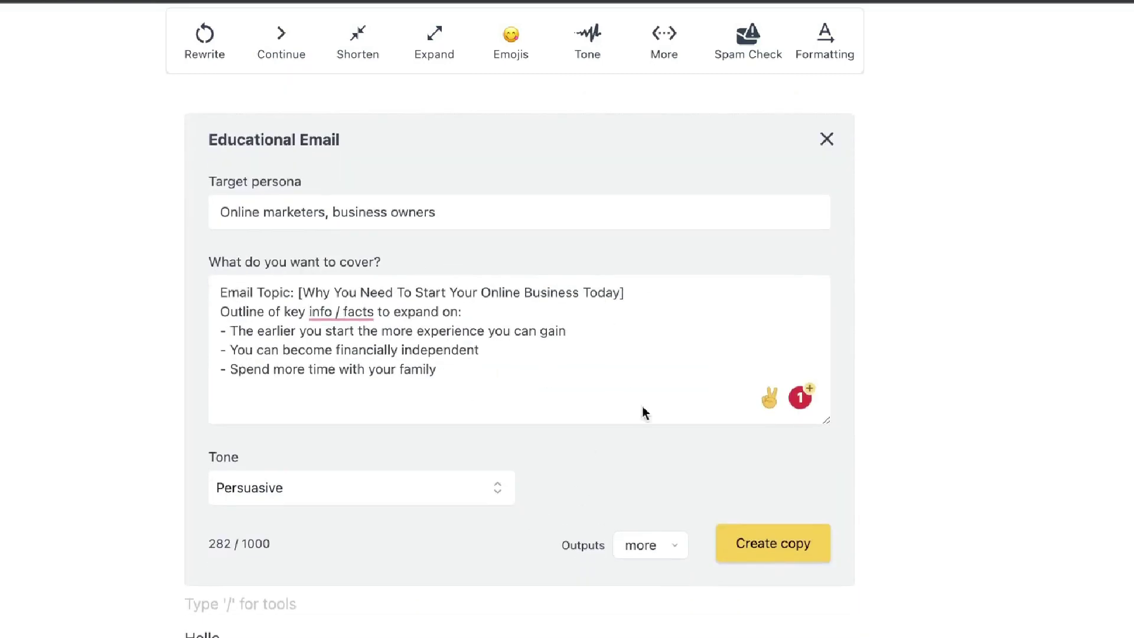
scroll(348, 591, down, 4)
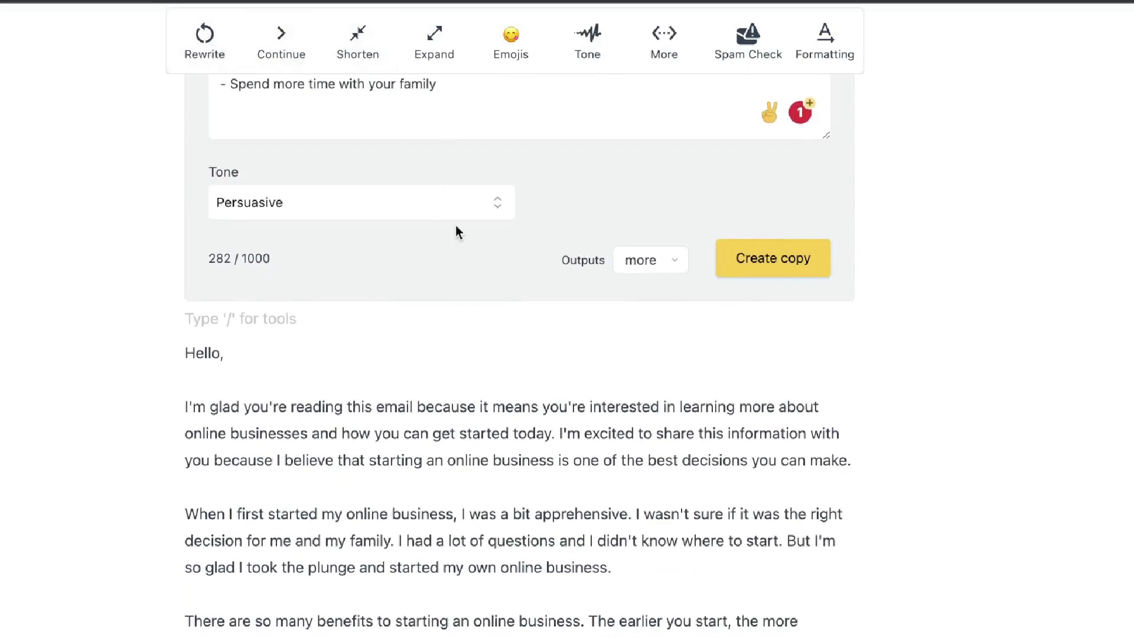
- Generate emoji versions of the first email's opening paragraph, compare the suggestions and dismiss them
triple_click(499, 364)
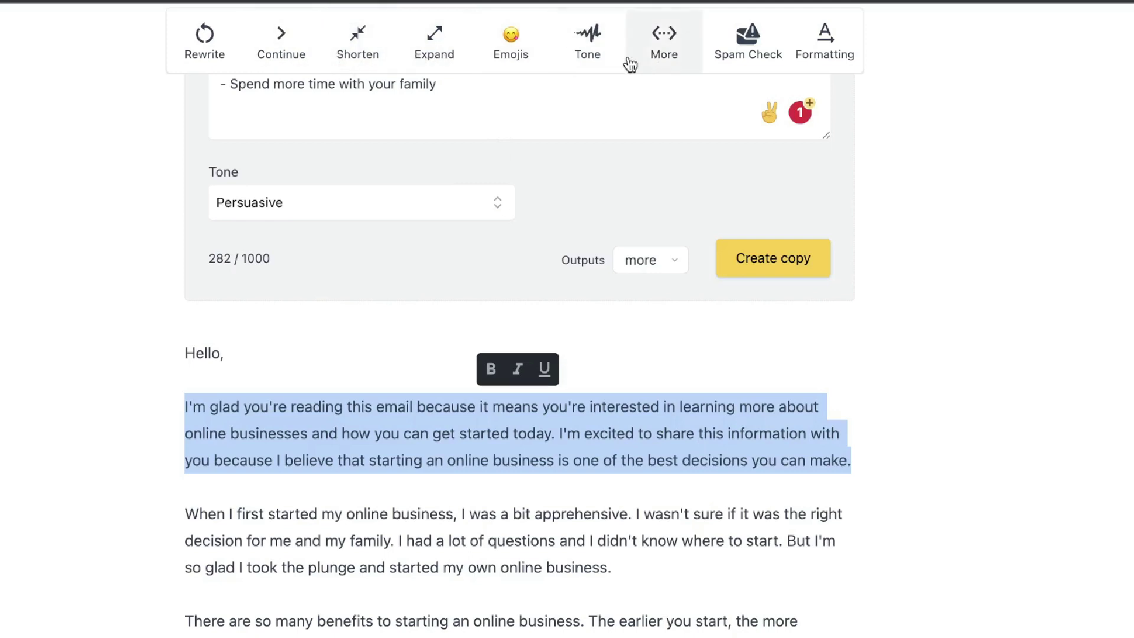
click(522, 38)
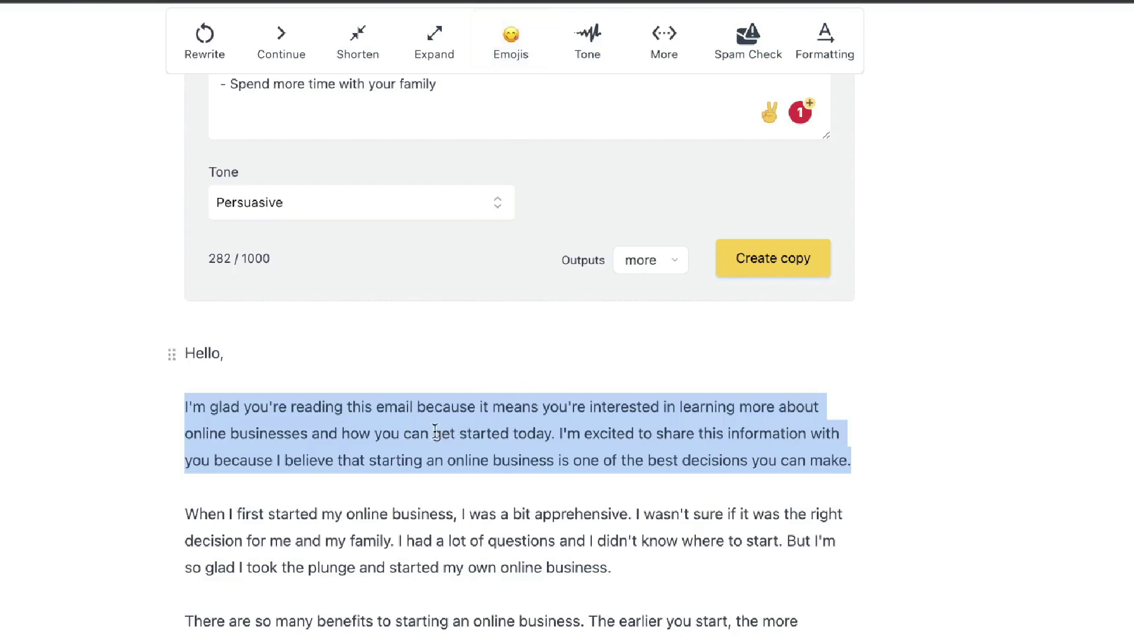
scroll(507, 384, down, 2)
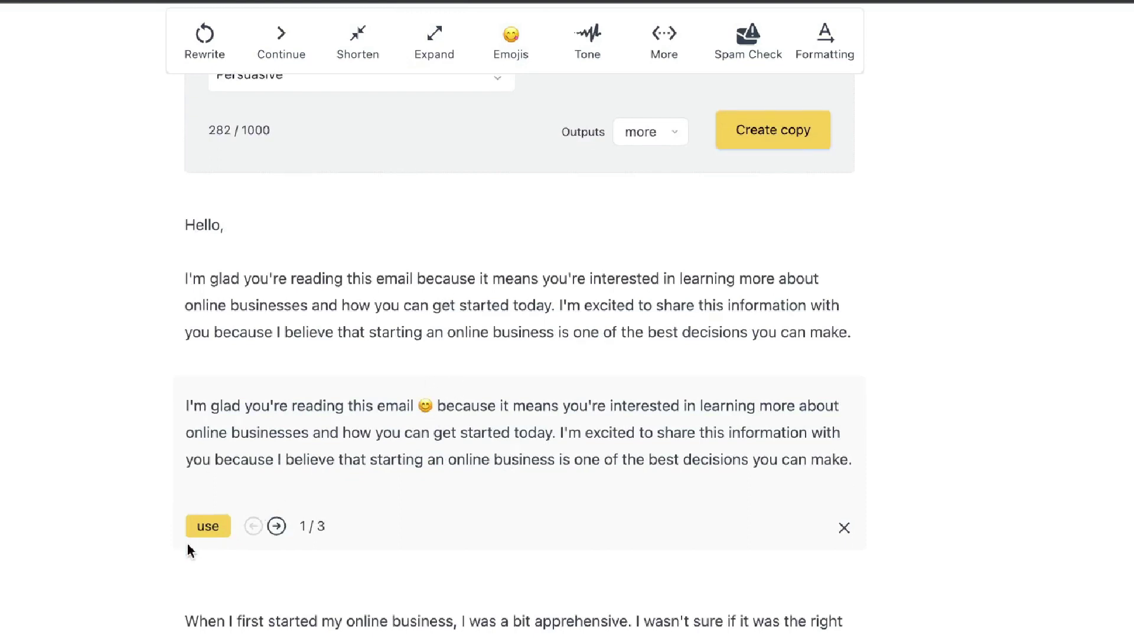
click(276, 526)
click(254, 526)
click(253, 526)
click(844, 528)
- Generate rewritten versions of the first email's second paragraph, about first starting the online business
scroll(845, 513, up, 1)
triple_click(384, 457)
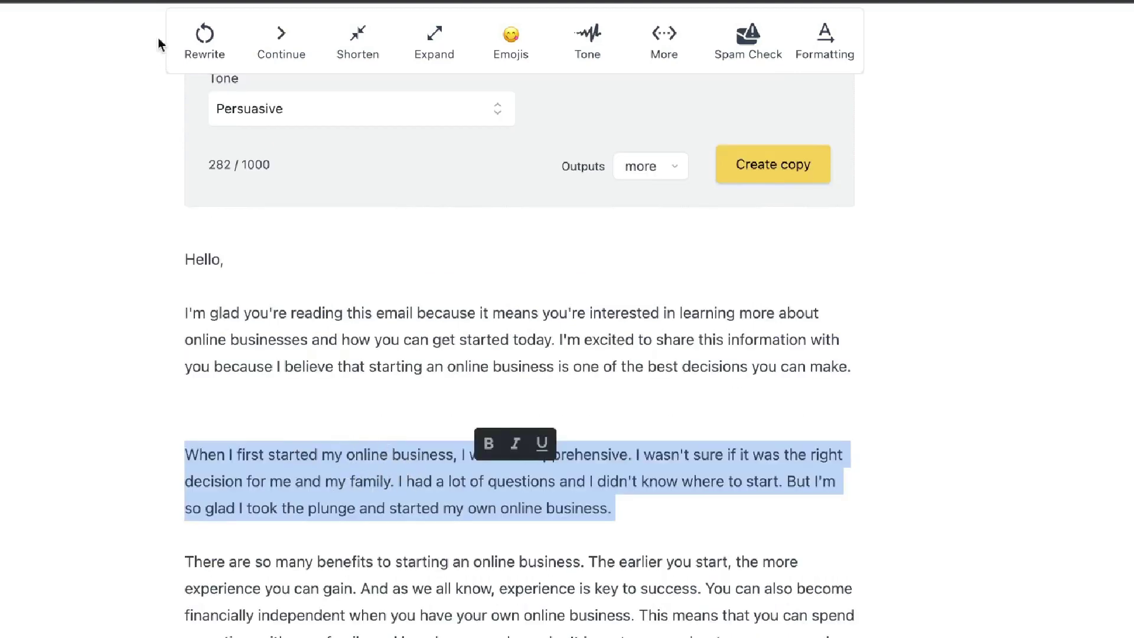
click(214, 49)
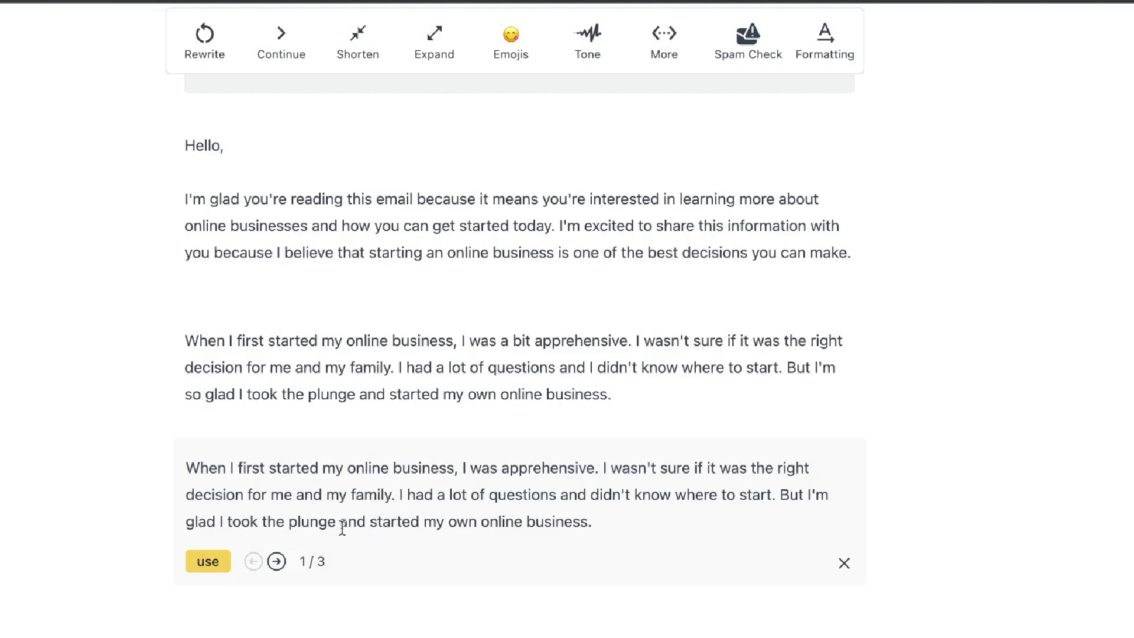
- Compare the remaining rewritten suggestions for the paragraph about first starting the online business, and dismiss them
click(276, 562)
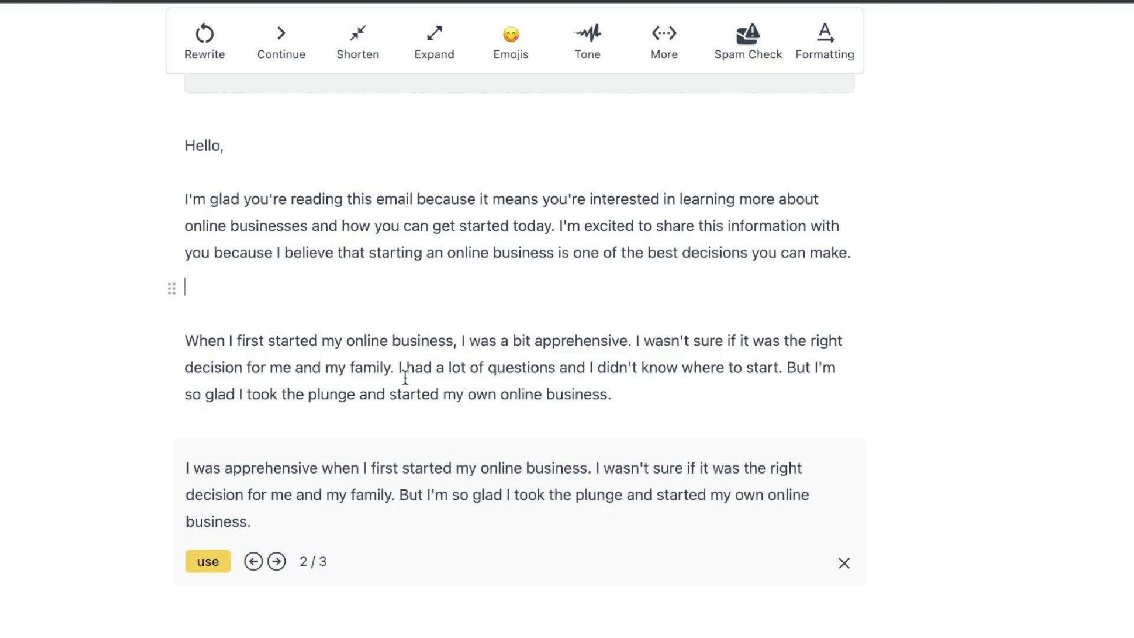
click(277, 561)
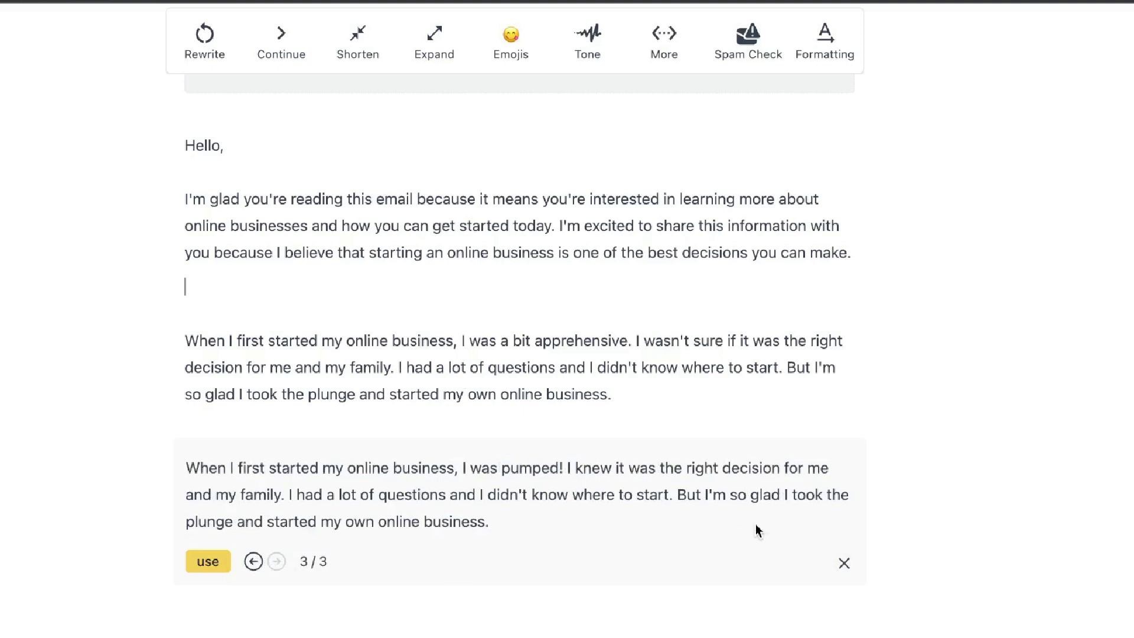
click(845, 563)
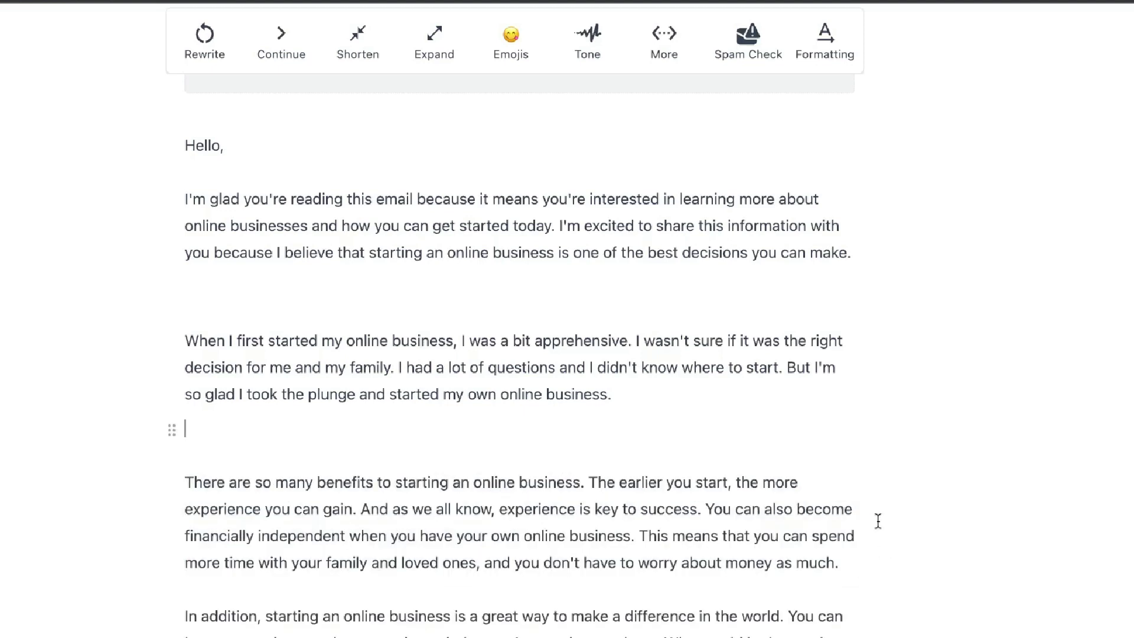
- Generate email subject lines from the whole document text and go through all the suggested sets
scroll(892, 496, up, 2)
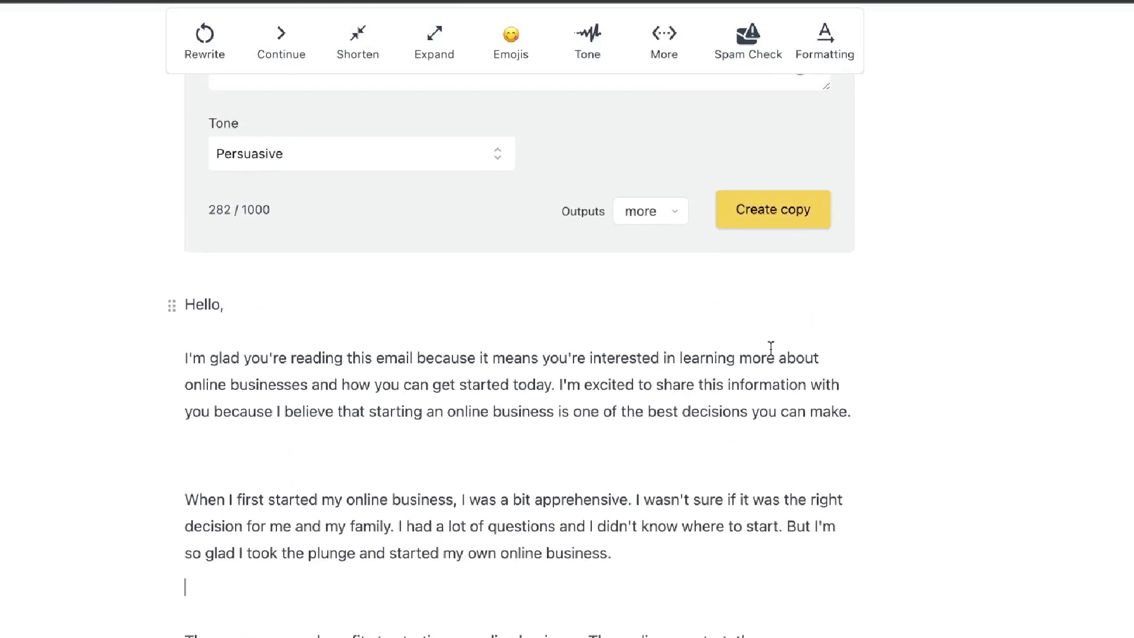
key(ctrl+a)
click(664, 33)
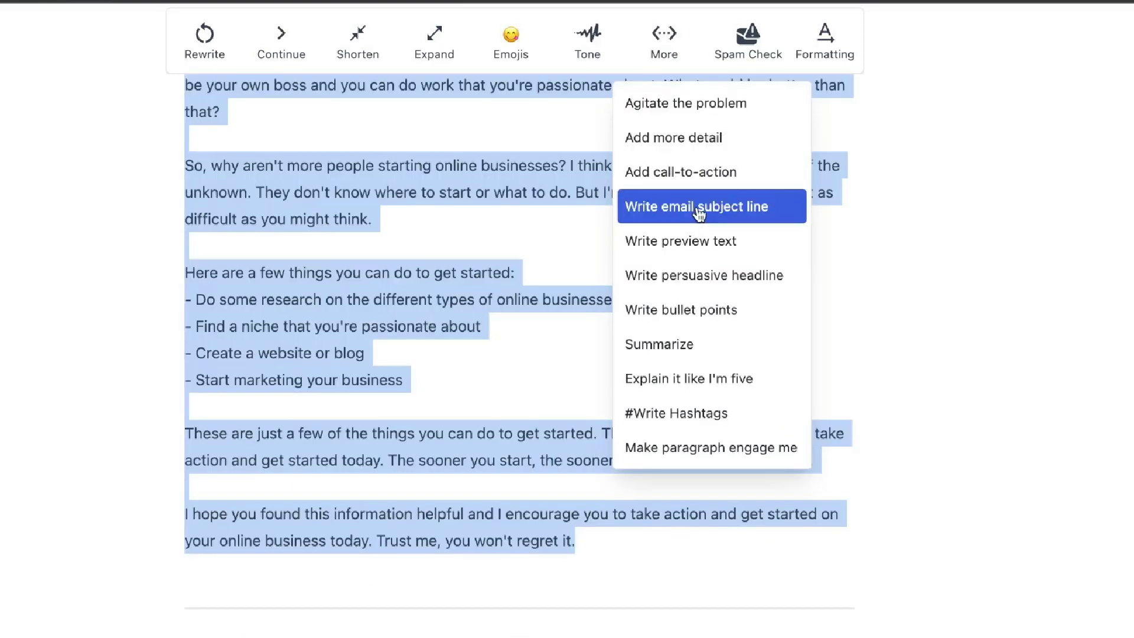
click(698, 209)
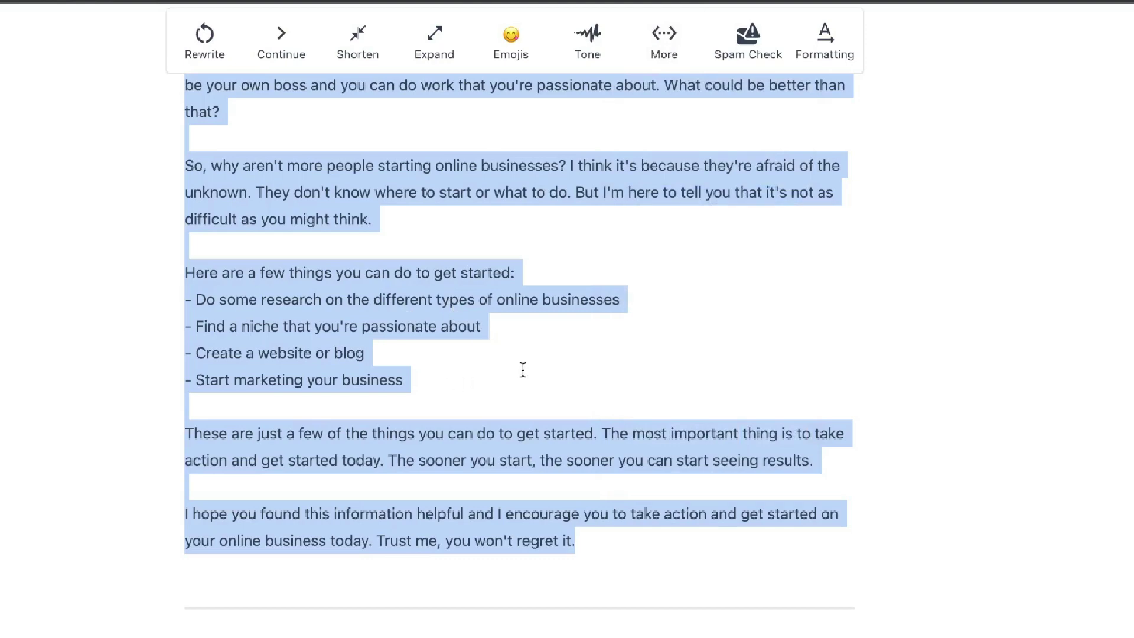
scroll(523, 369, down, 3)
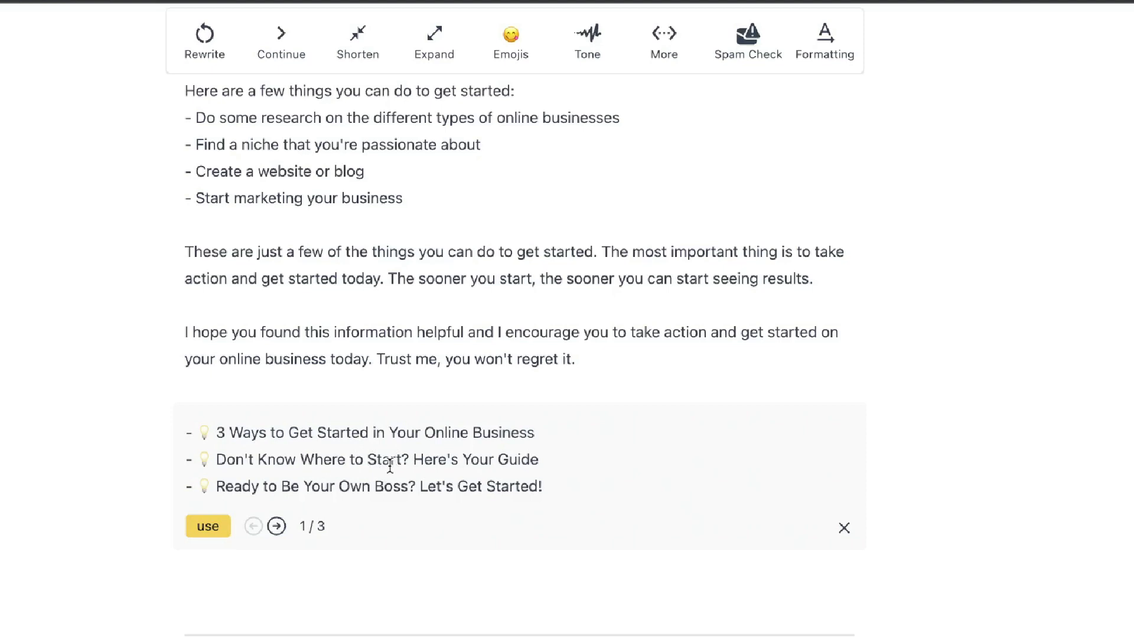
scroll(378, 130, up, 1)
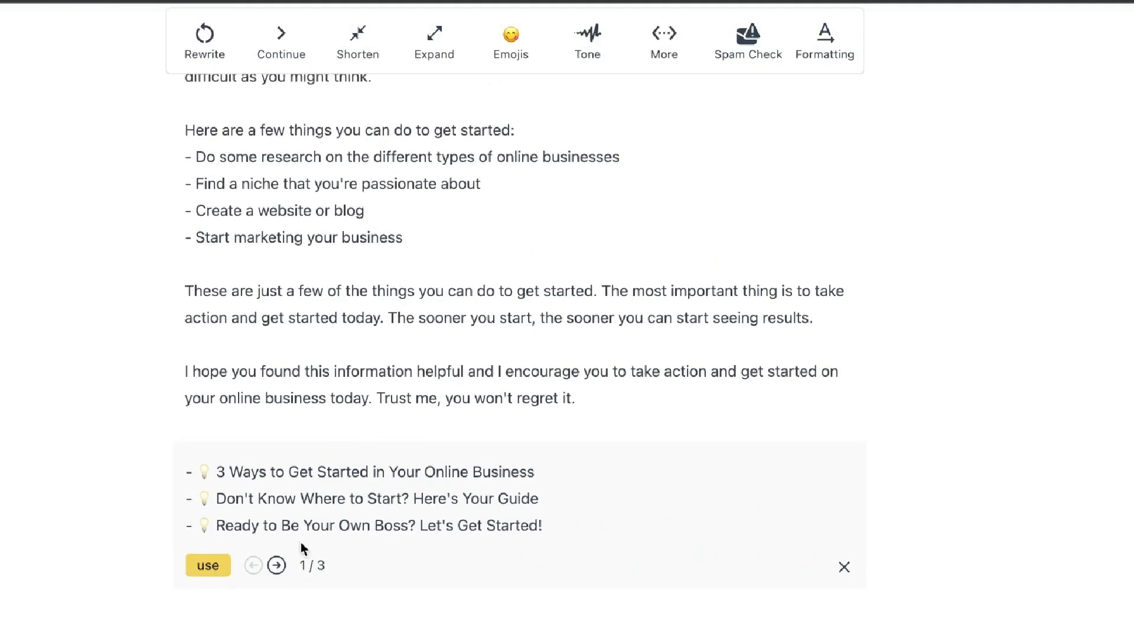
click(277, 566)
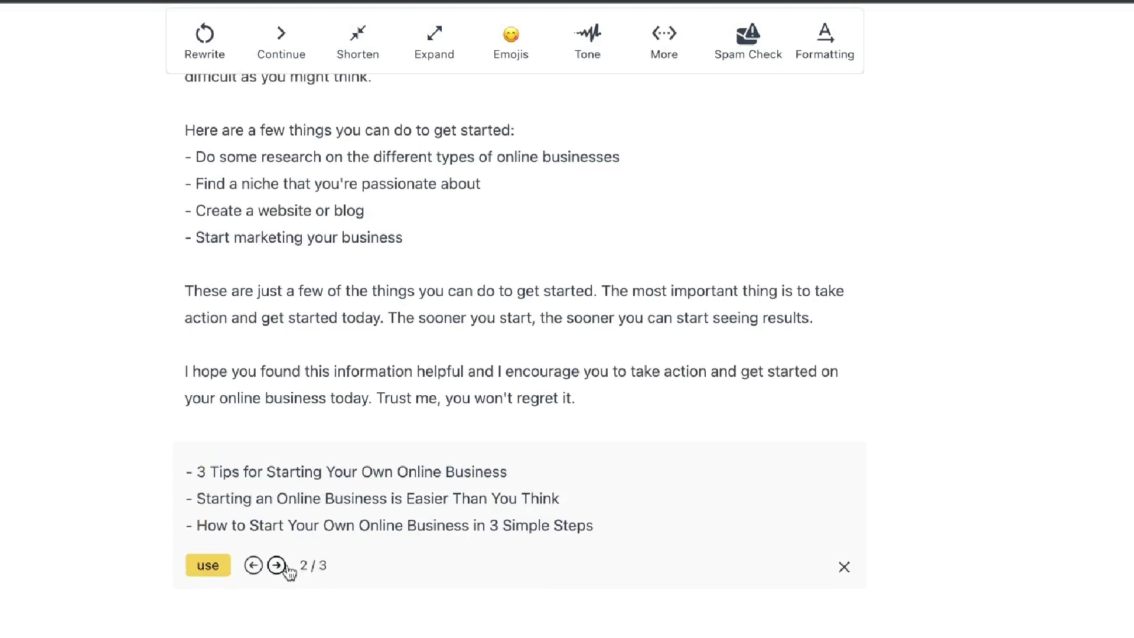
click(283, 566)
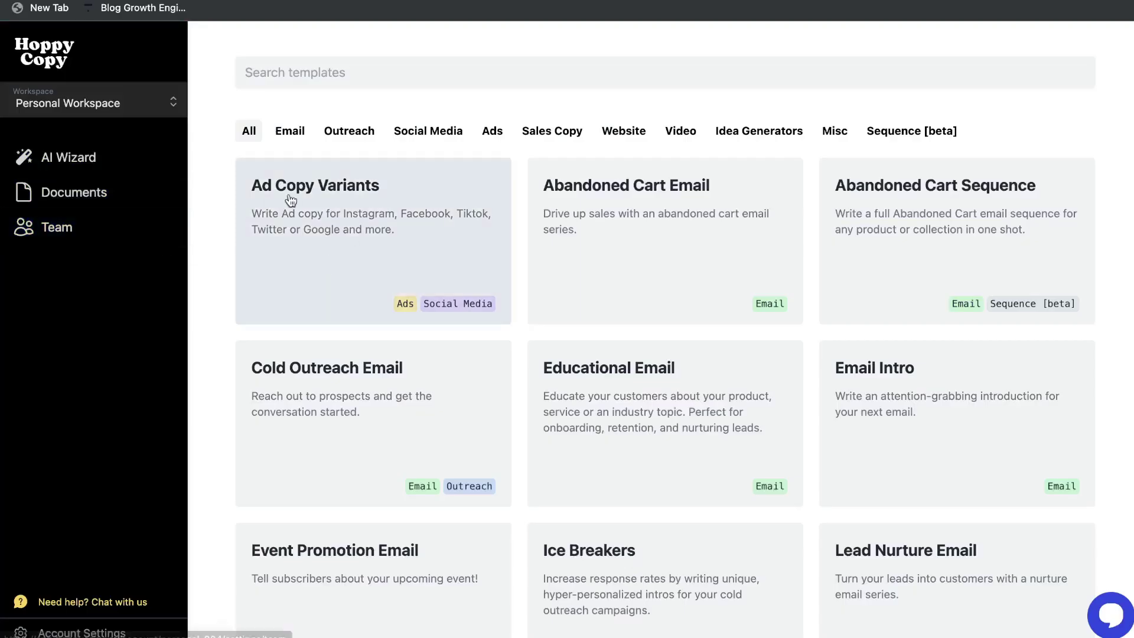
- Browse the AI Wizard's template library, looking over the available email templates
click(126, 171)
scroll(697, 283, down, 3)
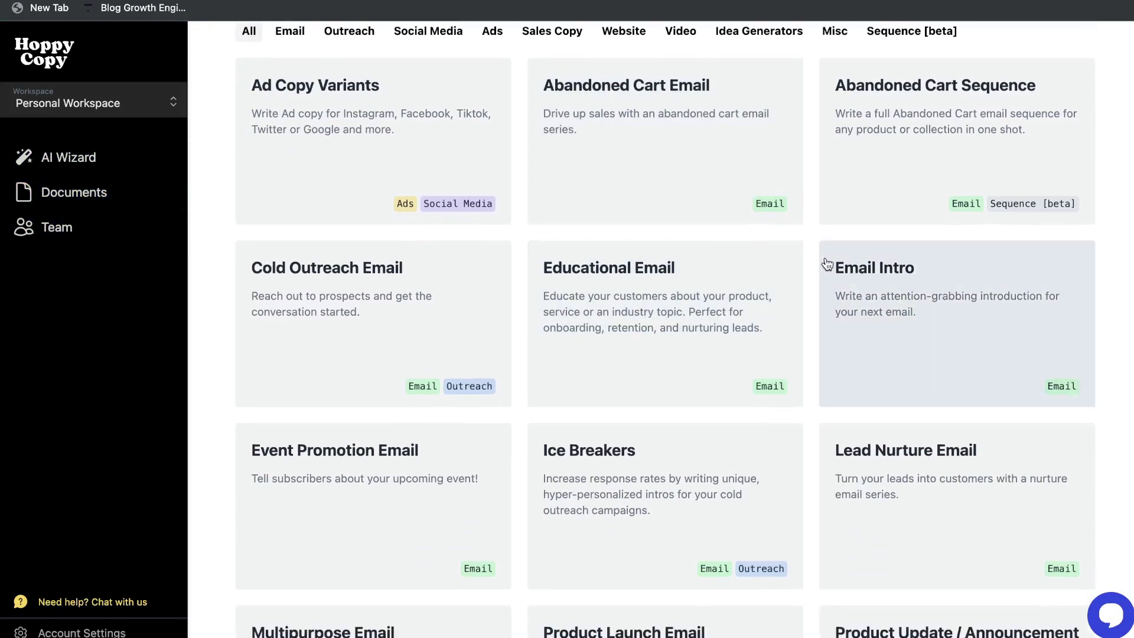
scroll(823, 264, down, 1)
scroll(823, 263, down, 1)
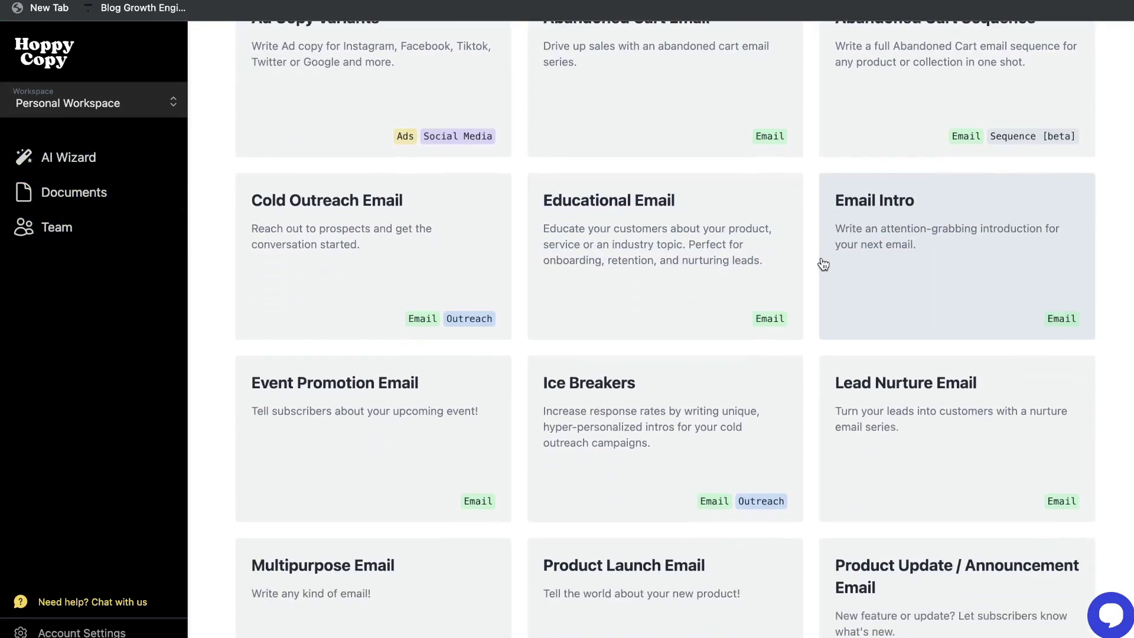
scroll(737, 261, up, 3)
click(668, 139)
click(670, 140)
click(670, 140)
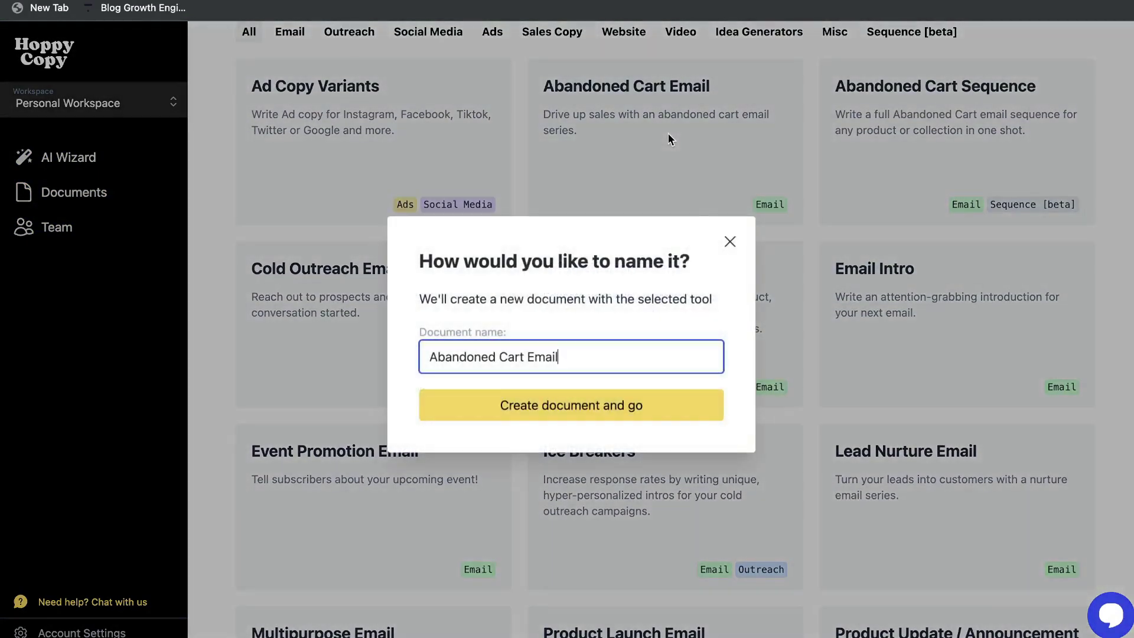
click(732, 242)
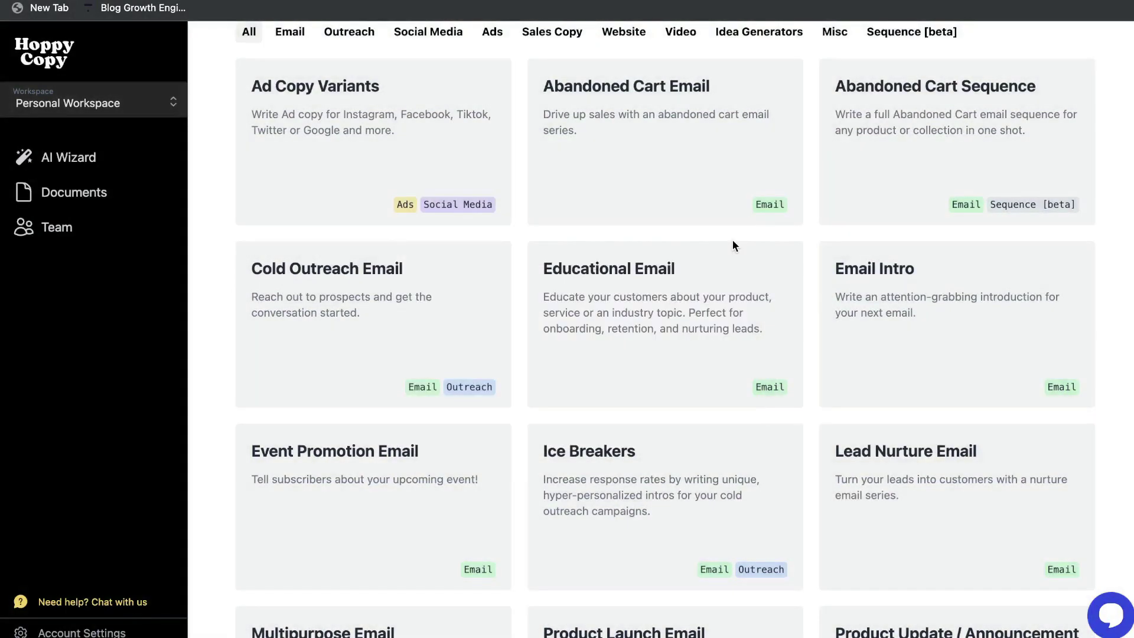
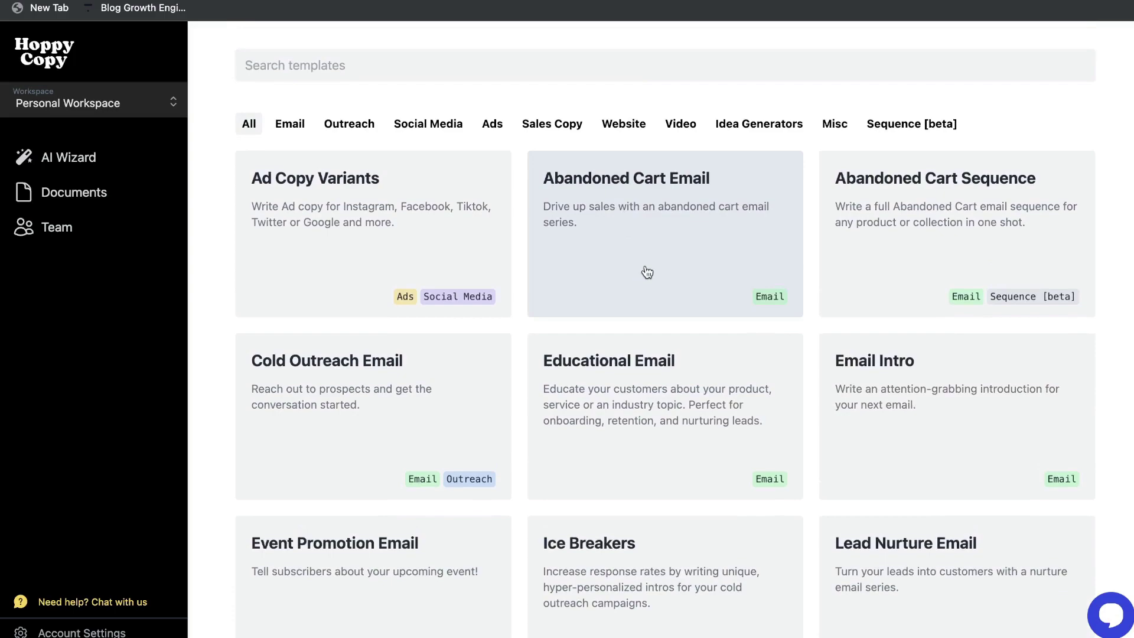
- Open the Abandoned Cart Email template and review the form's product, description and discount details for the Youtube Course
click(652, 254)
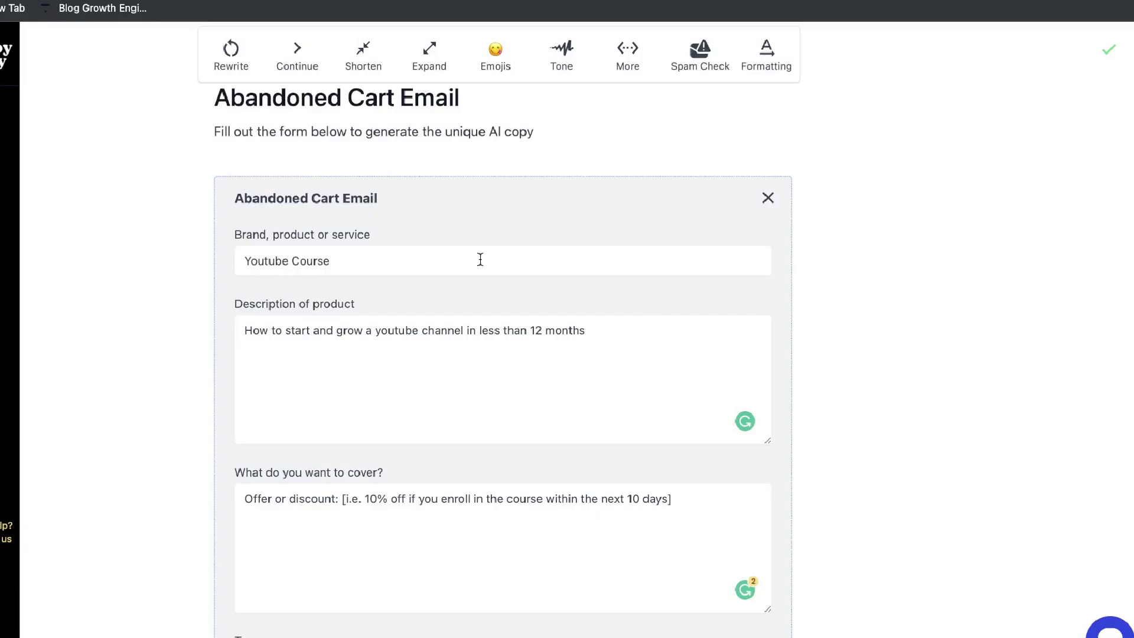
scroll(480, 259, down, 1)
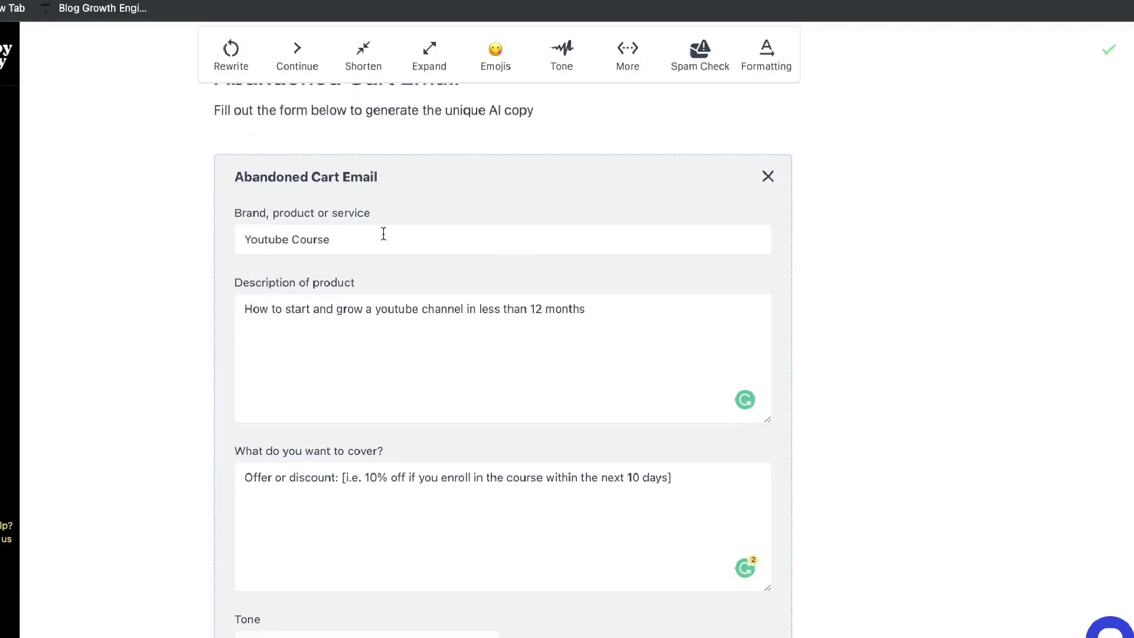
scroll(328, 242, down, 1)
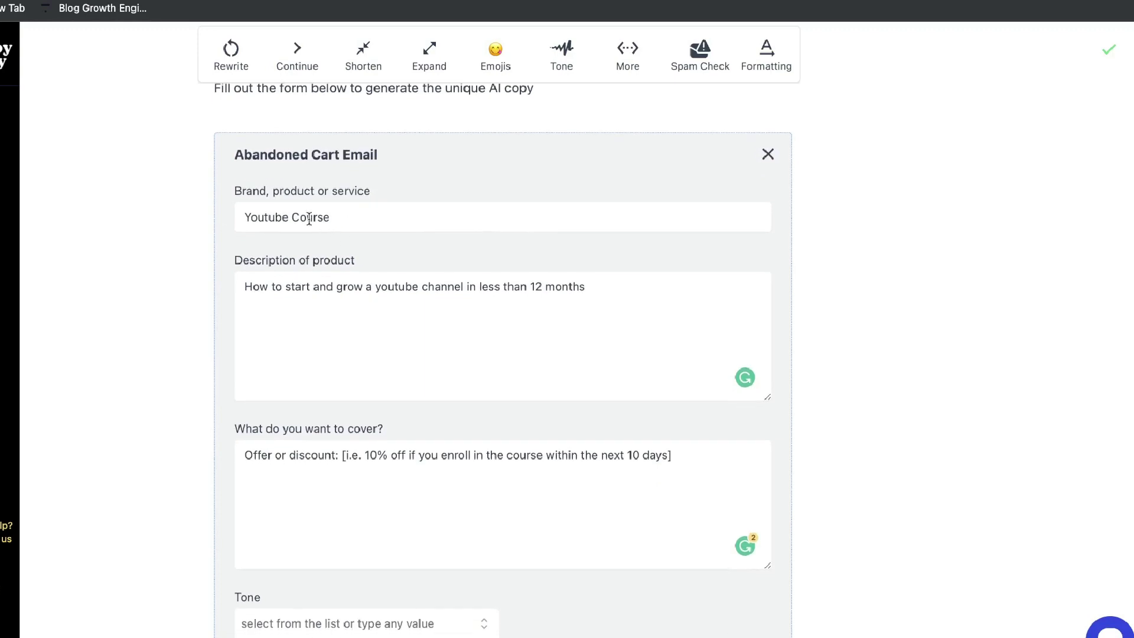
scroll(347, 225, down, 1)
scroll(349, 244, down, 1)
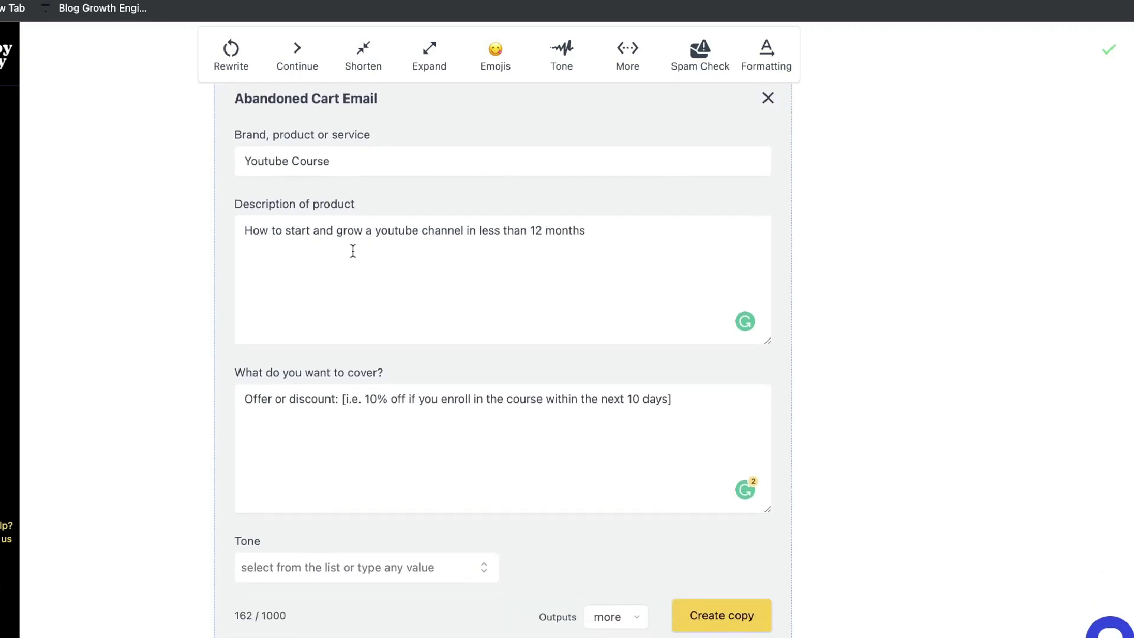
scroll(352, 250, down, 1)
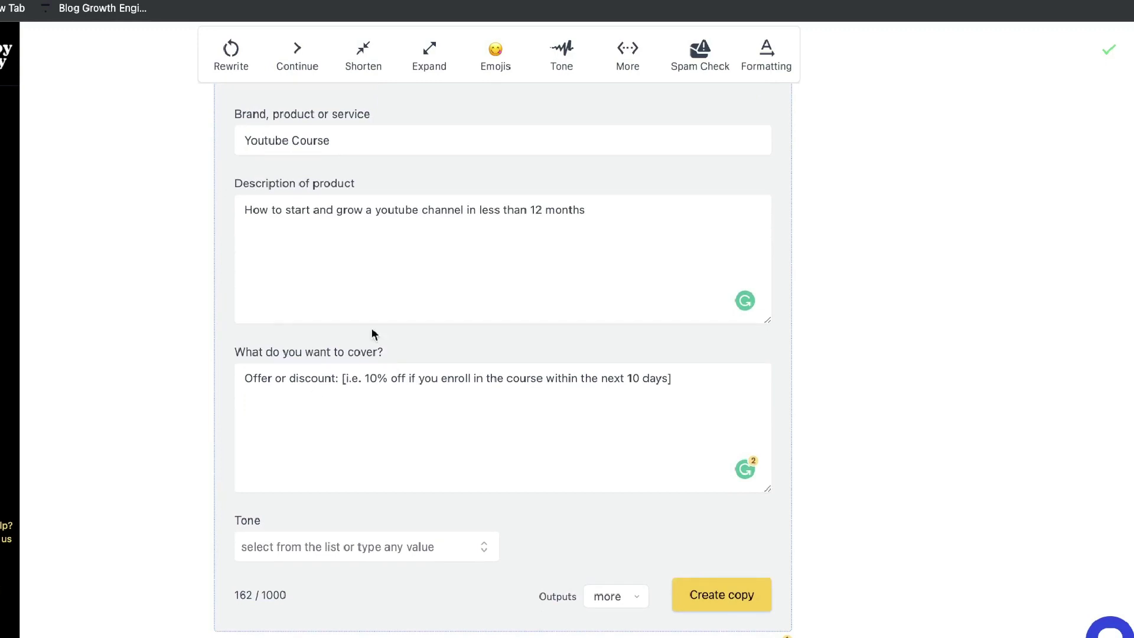
scroll(372, 319, up, 5)
scroll(390, 354, down, 2)
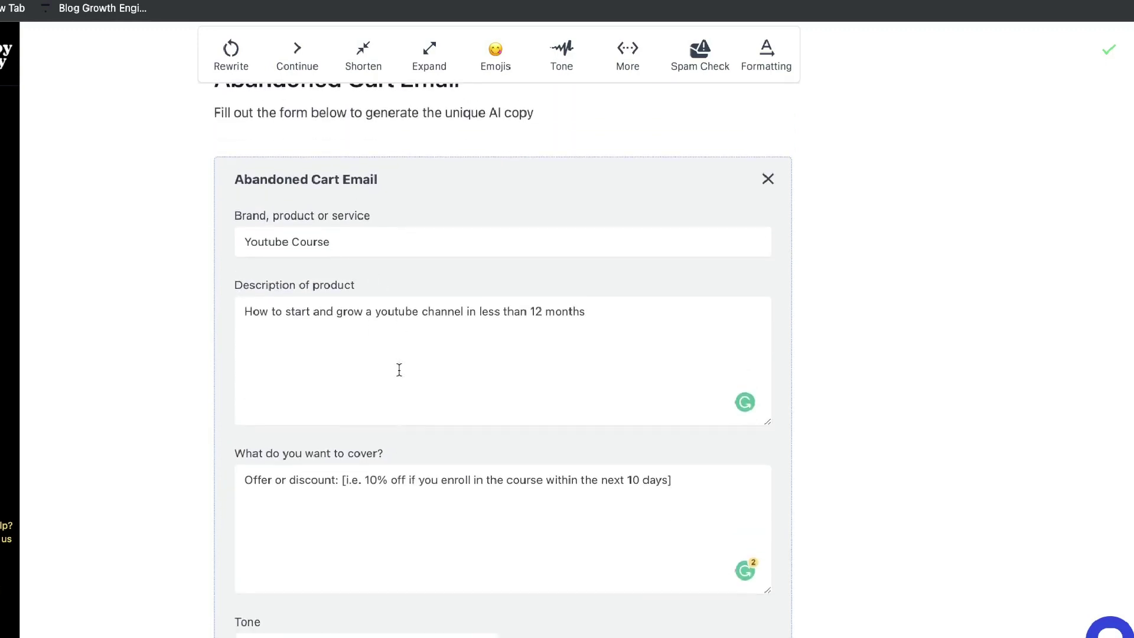
scroll(400, 370, down, 2)
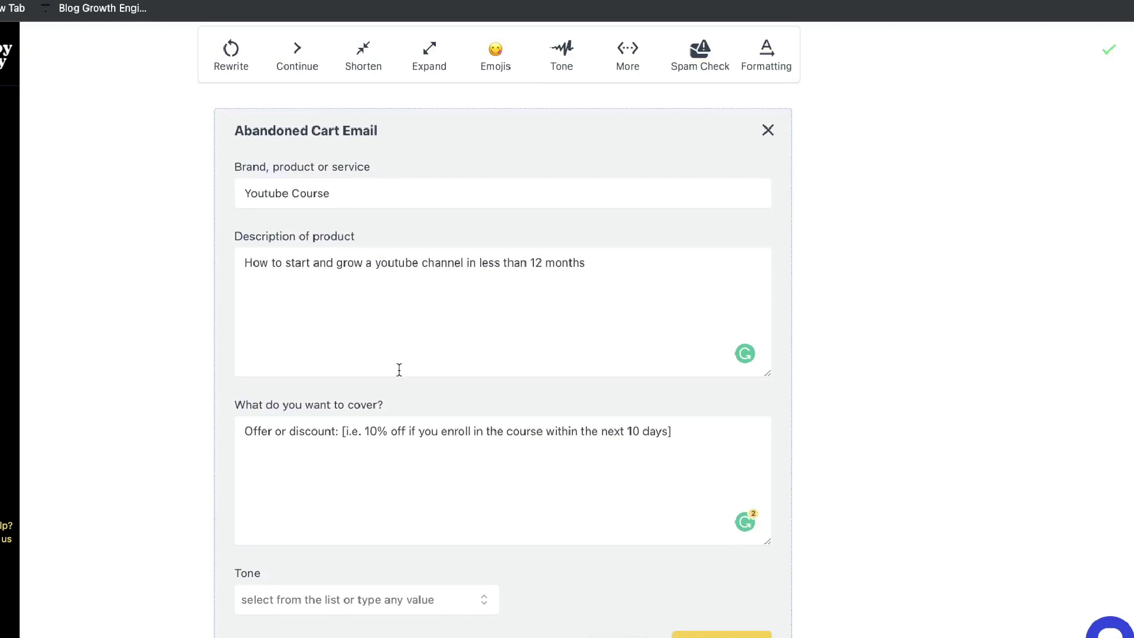
scroll(400, 369, up, 2)
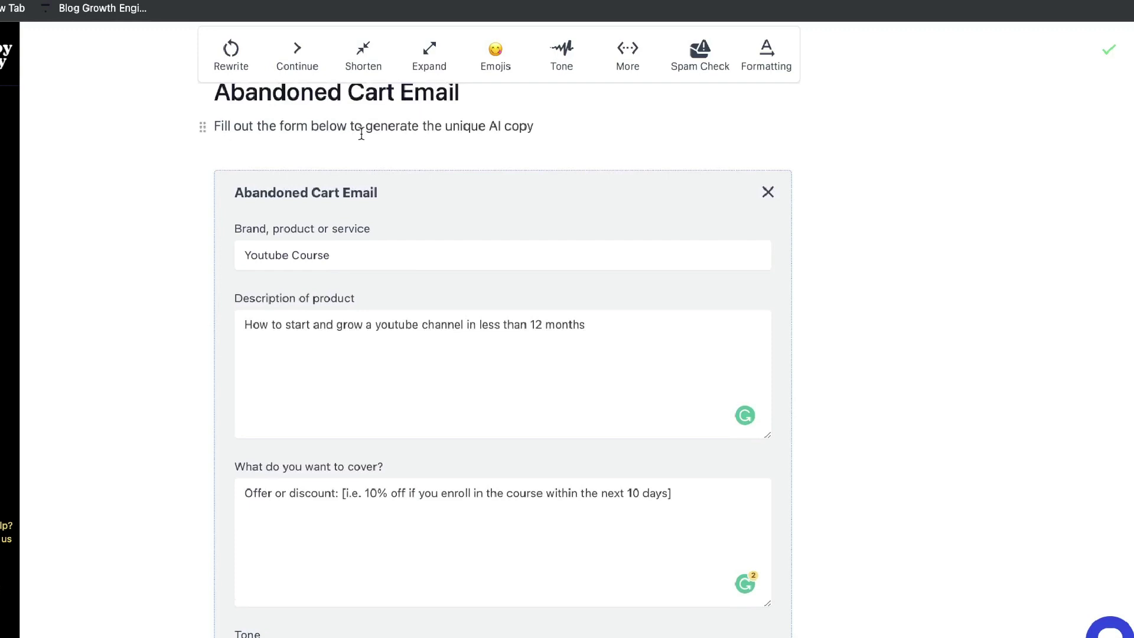
scroll(362, 133, down, 3)
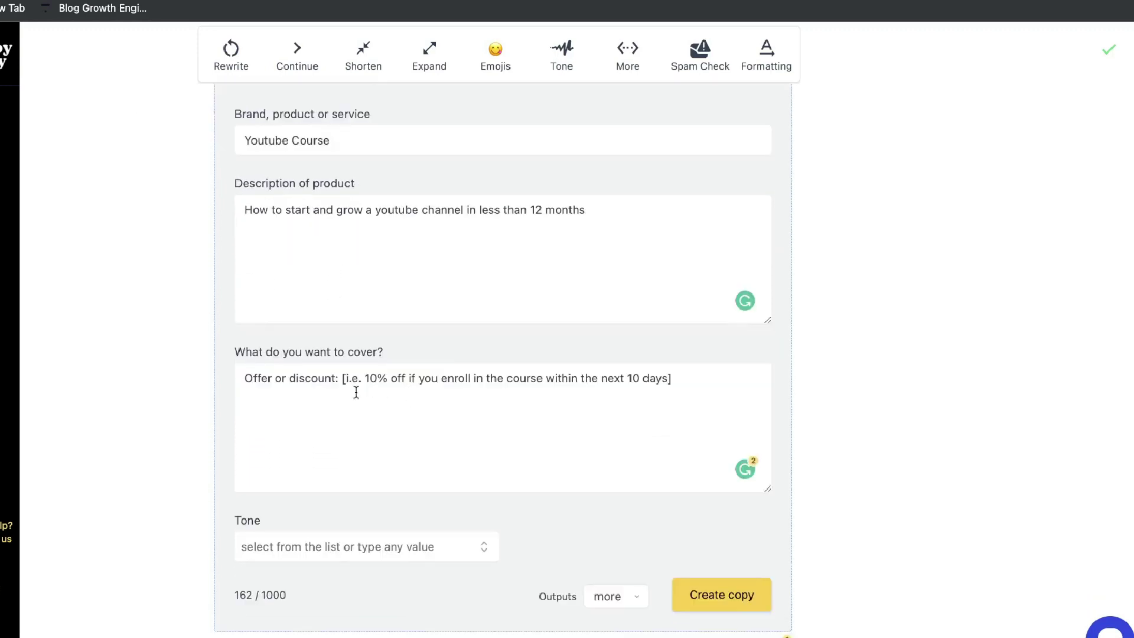
- Set the abandoned cart email's tone to Persuasive and generate the copy
click(356, 393)
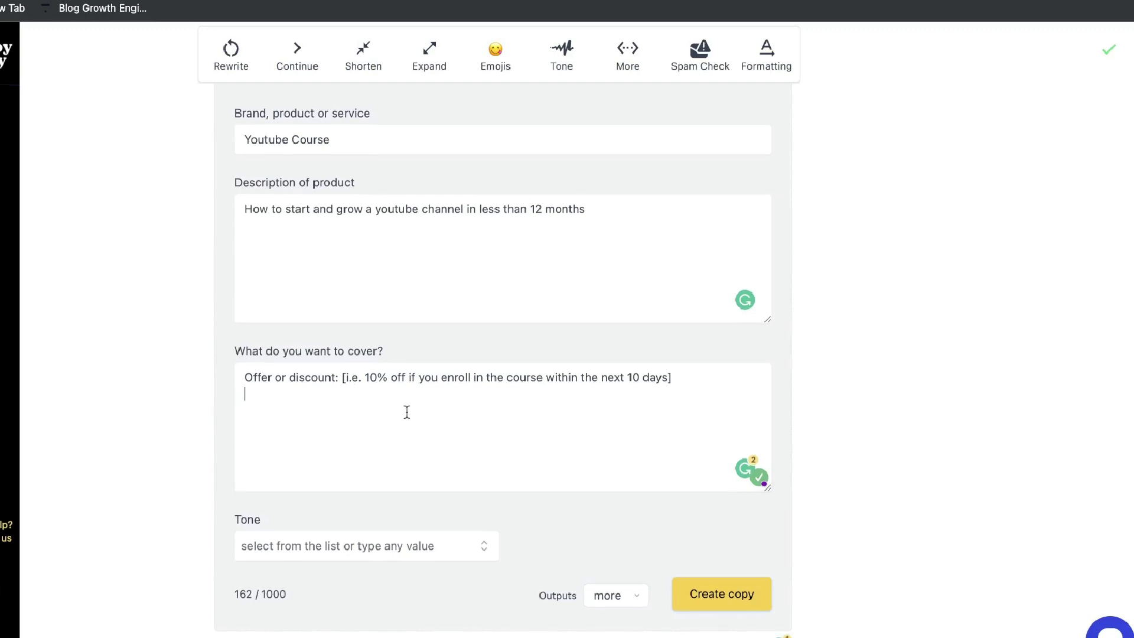
click(364, 553)
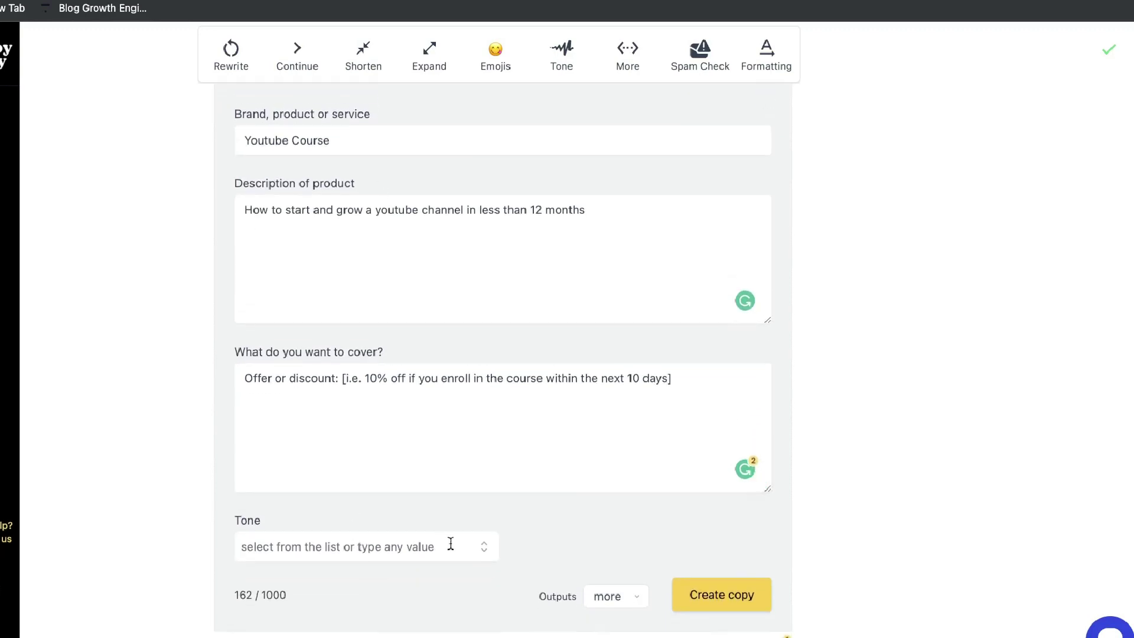
click(483, 547)
scroll(414, 585, down, 1)
click(366, 633)
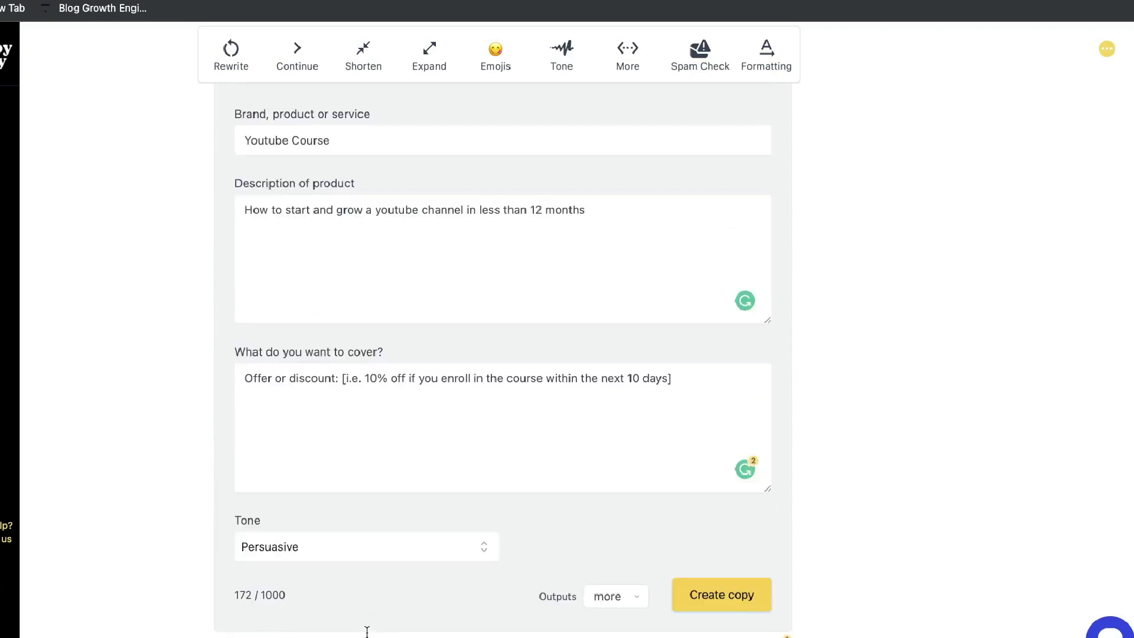
click(742, 598)
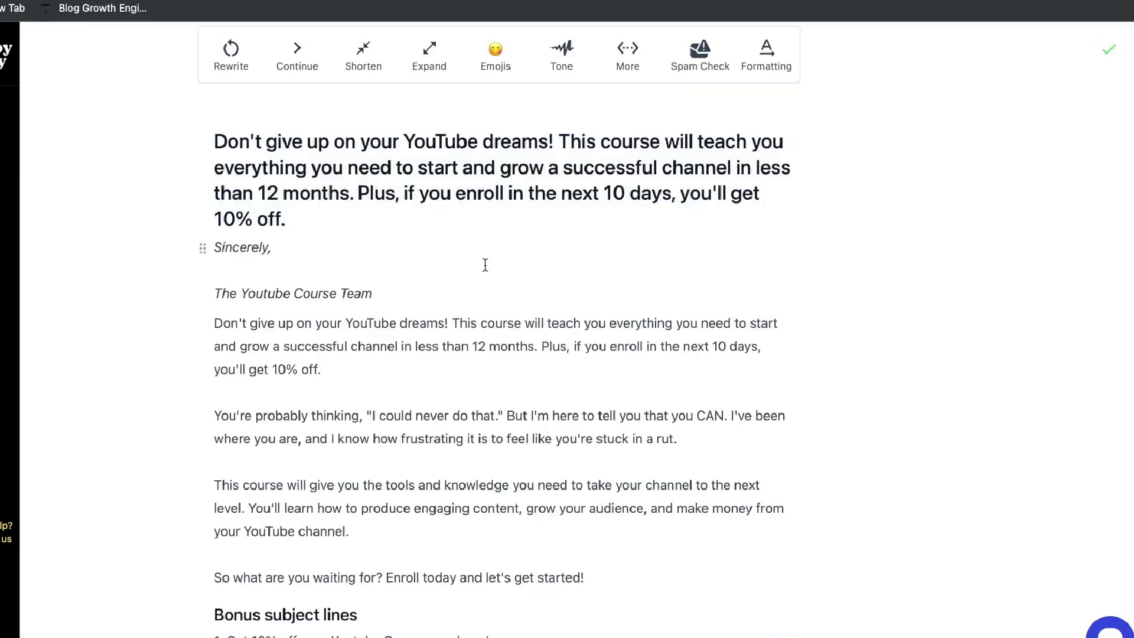
- Review the first generated abandoned cart email, examining its headline, discount offer and body paragraphs
scroll(484, 264, down, 1)
scroll(463, 146, up, 1)
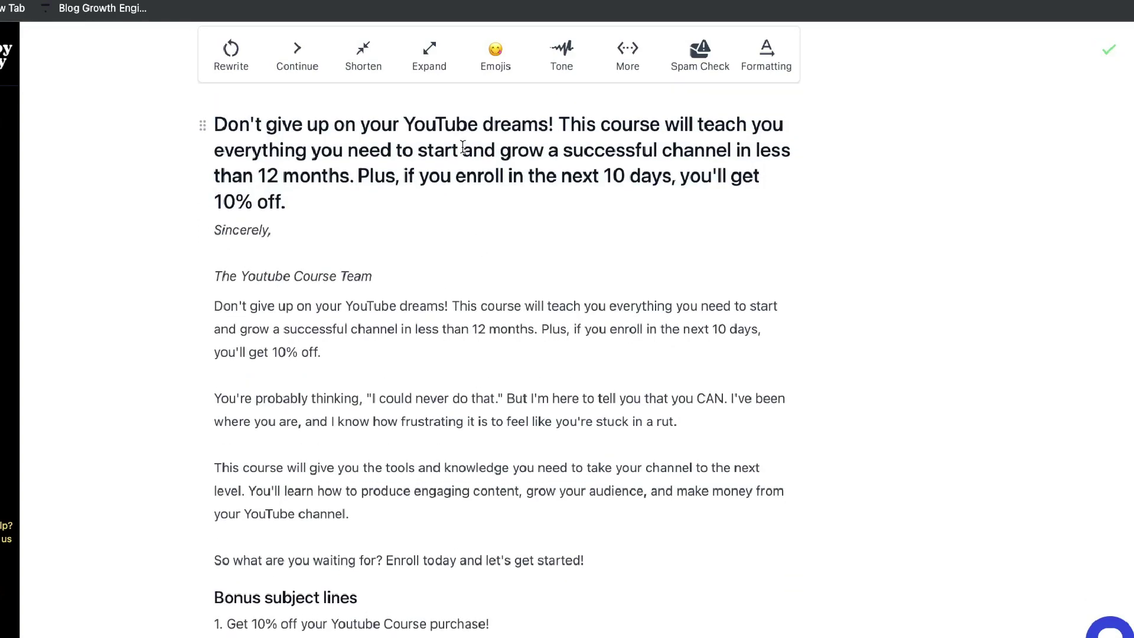
double_click(472, 147)
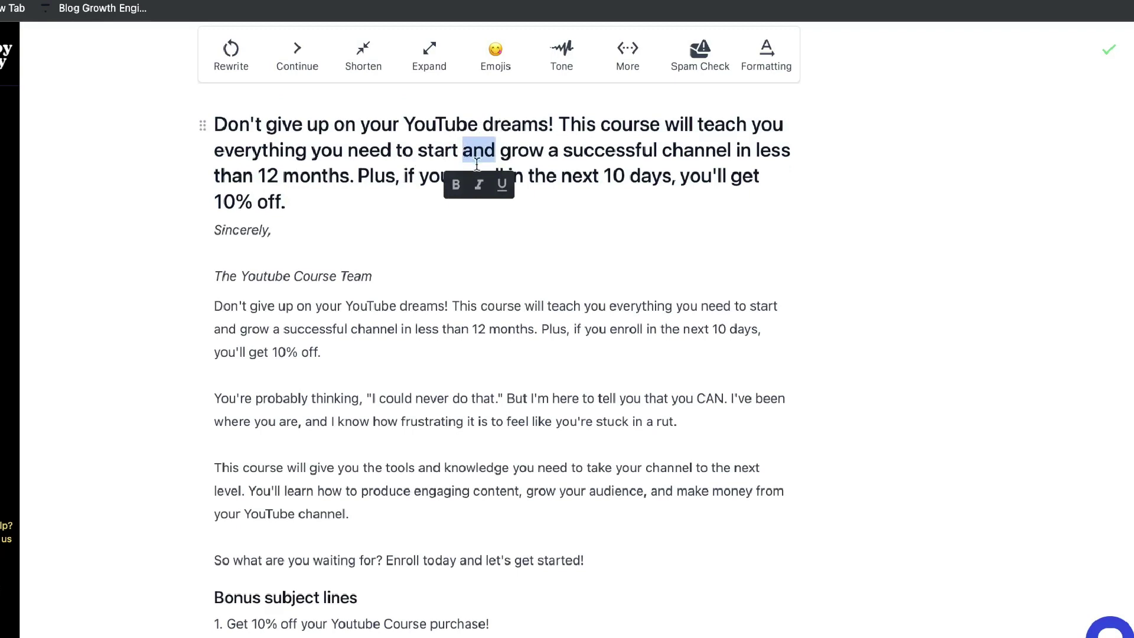
click(443, 247)
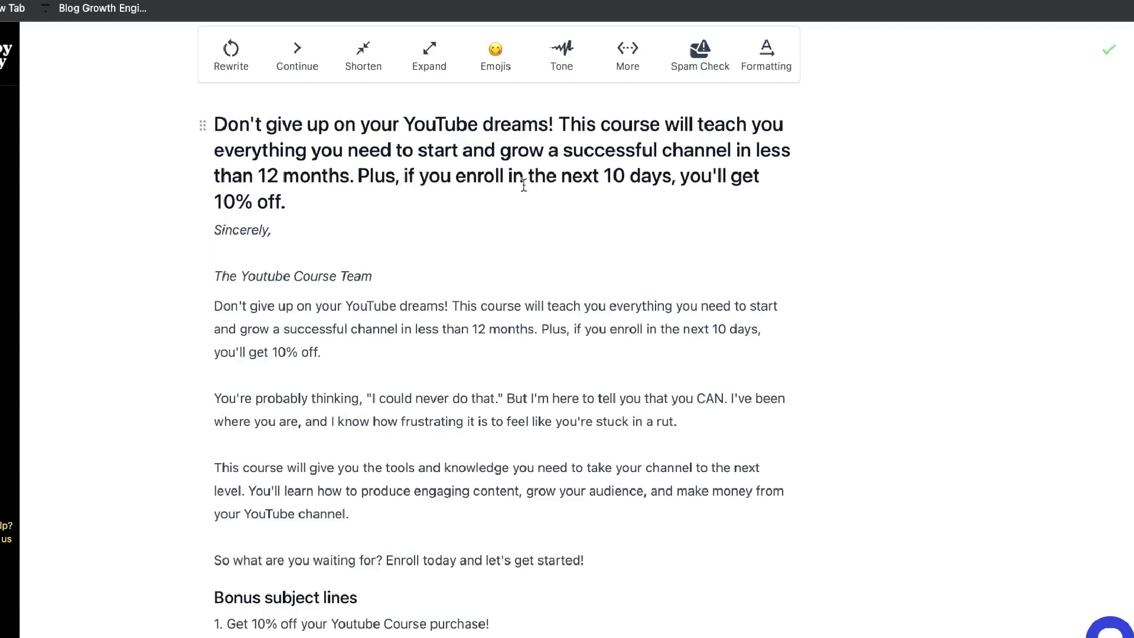
scroll(488, 209, down, 2)
click(392, 446)
drag(392, 446, 213, 321)
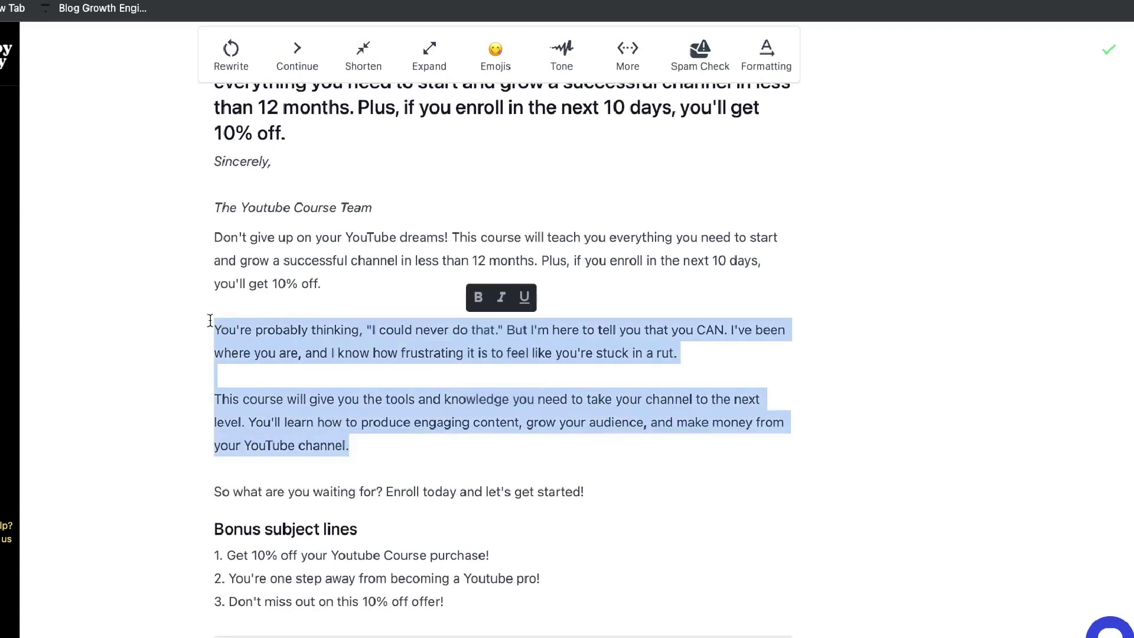
- Examine the bonus subject lines below the first abandoned cart email and the opening of the second version
scroll(403, 462, down, 1)
scroll(403, 461, down, 3)
triple_click(283, 399)
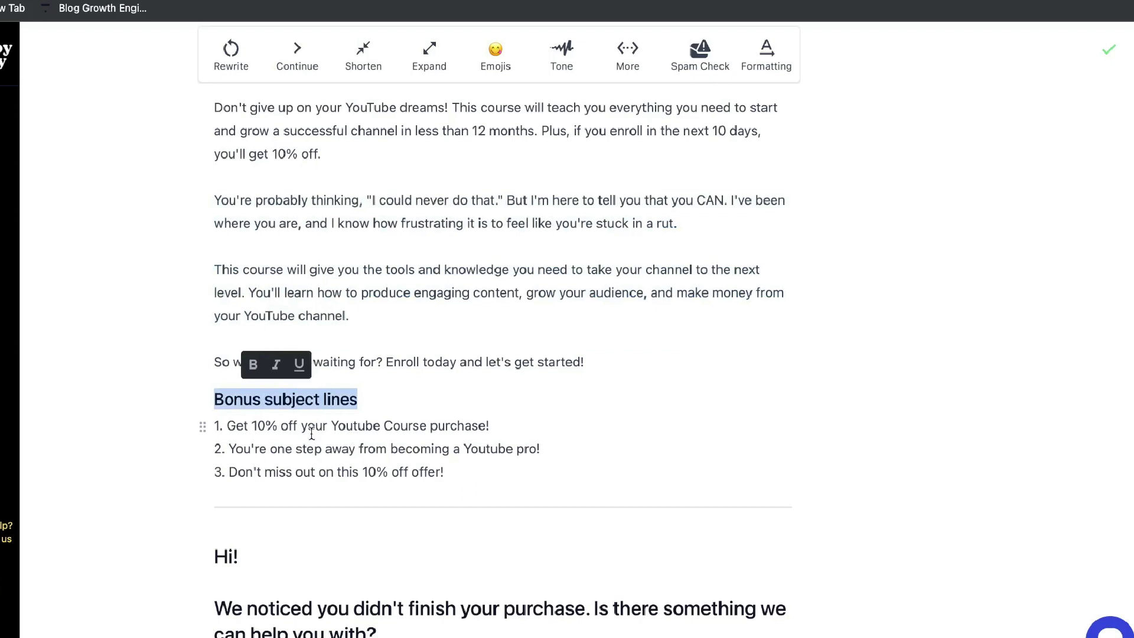
scroll(333, 434, down, 1)
scroll(333, 436, down, 2)
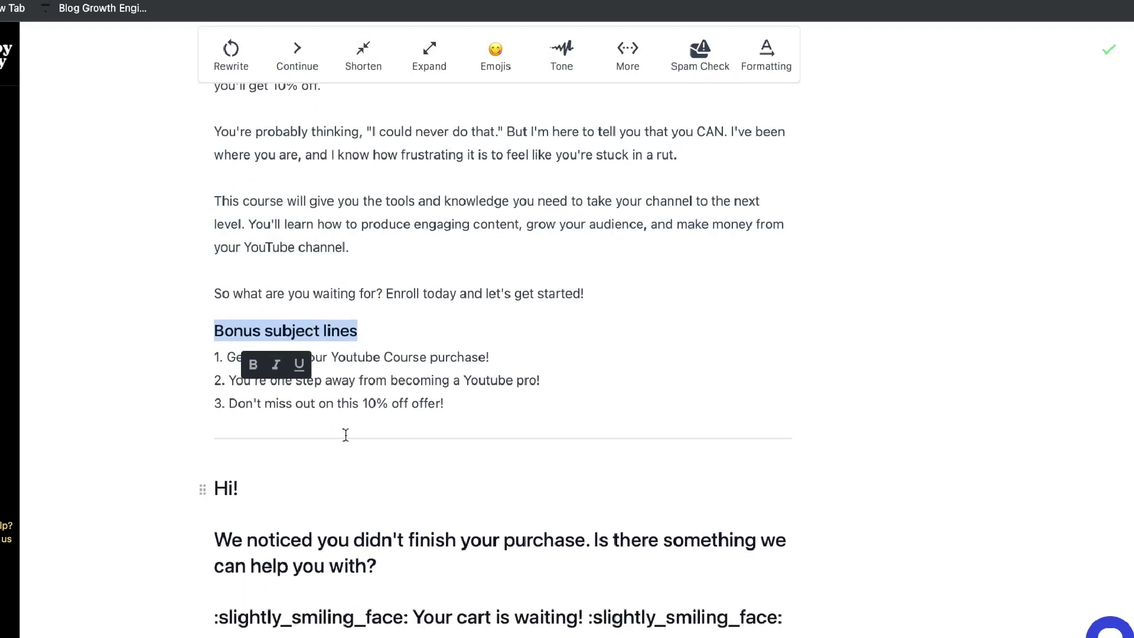
scroll(493, 395, down, 2)
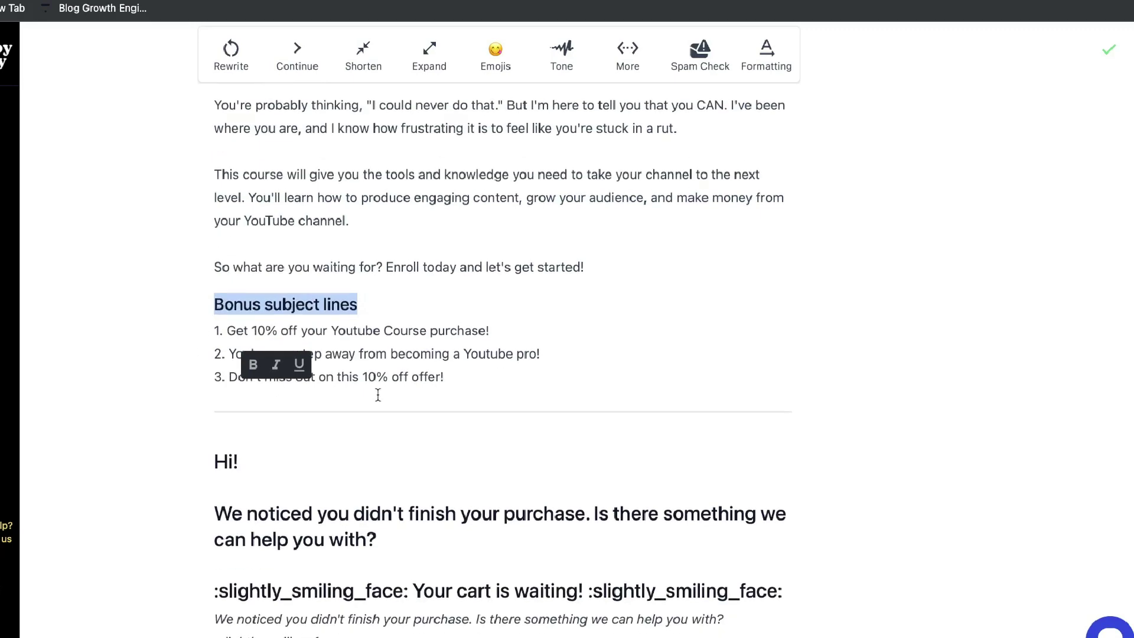
- Review the second abandoned cart email's headings, emoji placeholders and call-to-action text through to the start of the third version
scroll(378, 395, down, 6)
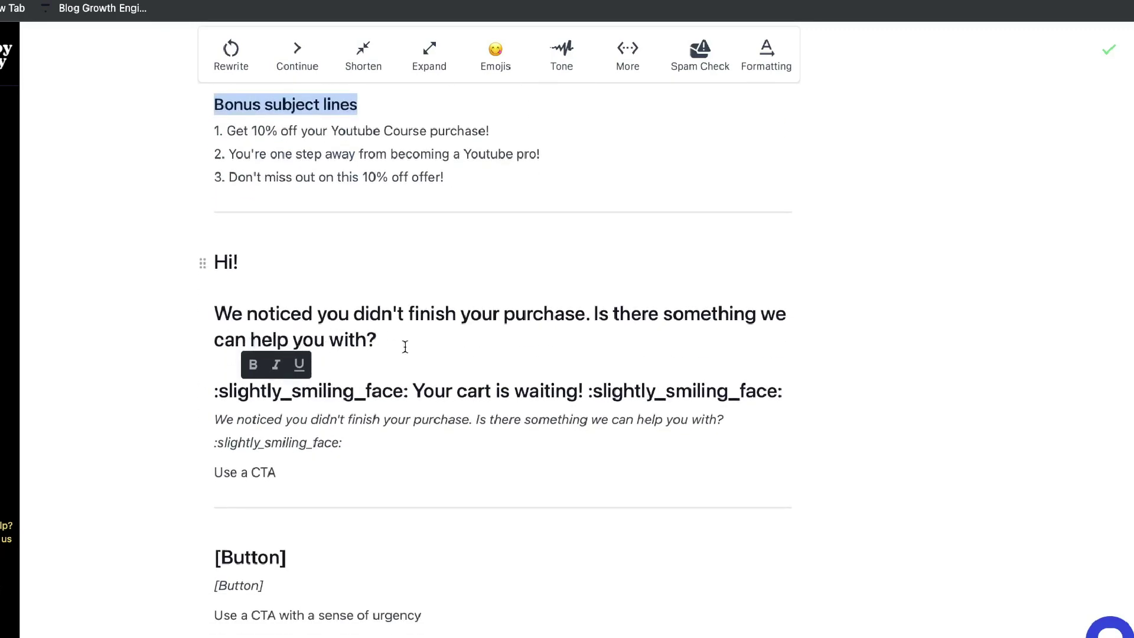
scroll(493, 344, down, 2)
scroll(493, 343, down, 2)
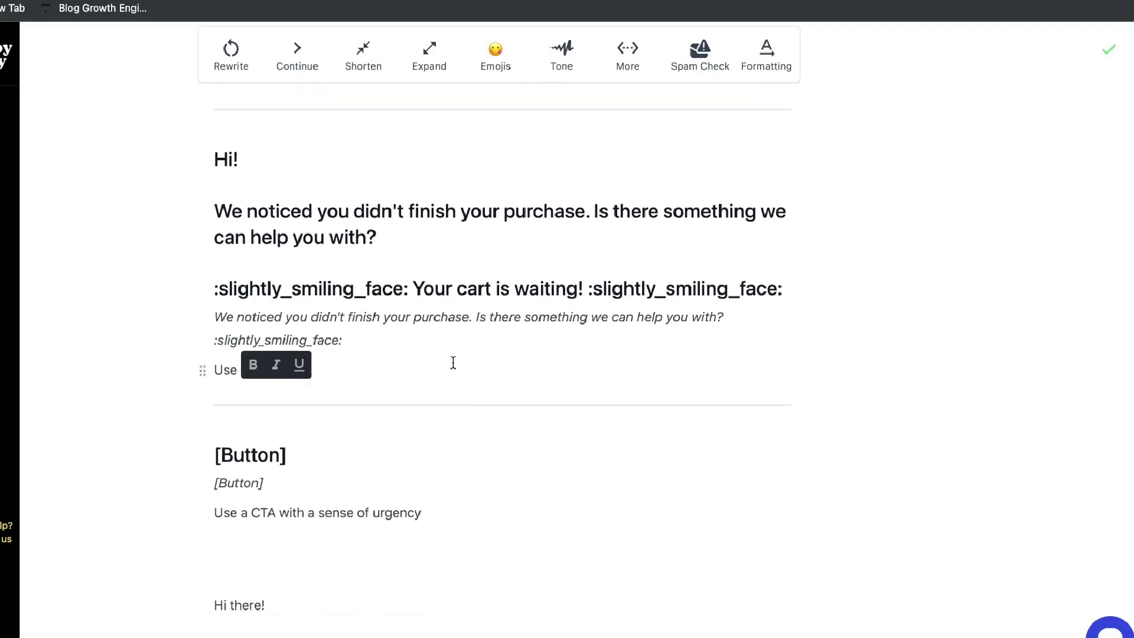
scroll(453, 363, down, 15)
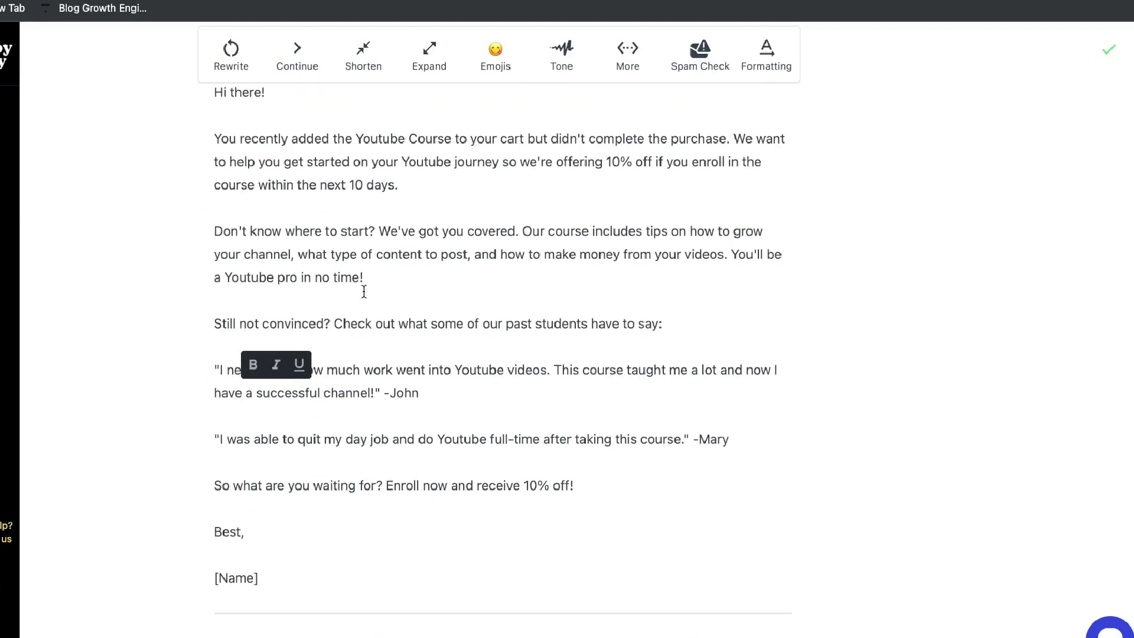
- Examine the third abandoned cart email's discount offer, course benefits, past-student testimonials and closing
scroll(364, 292, down, 1)
click(445, 309)
key(ctrl+a)
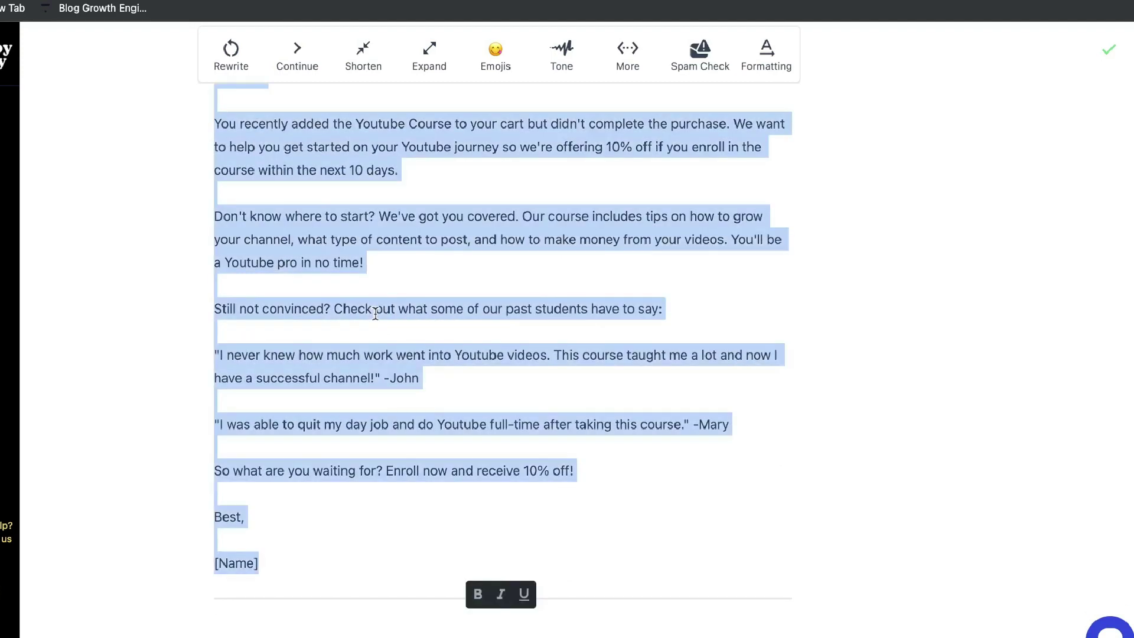
click(449, 309)
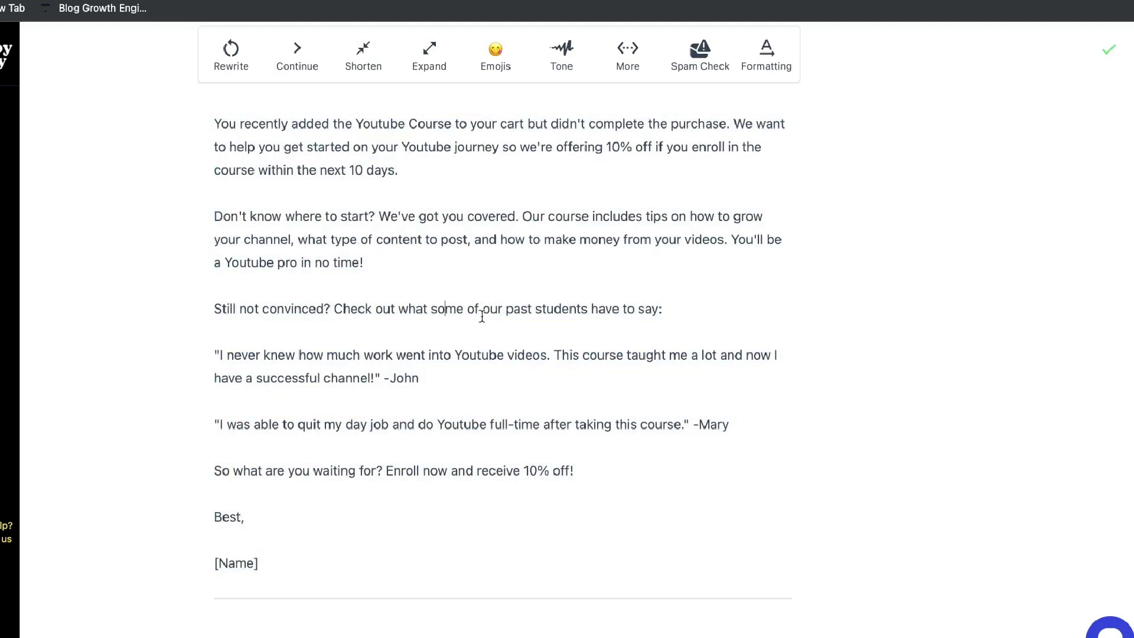
drag(506, 312, 644, 310)
scroll(473, 349, up, 1)
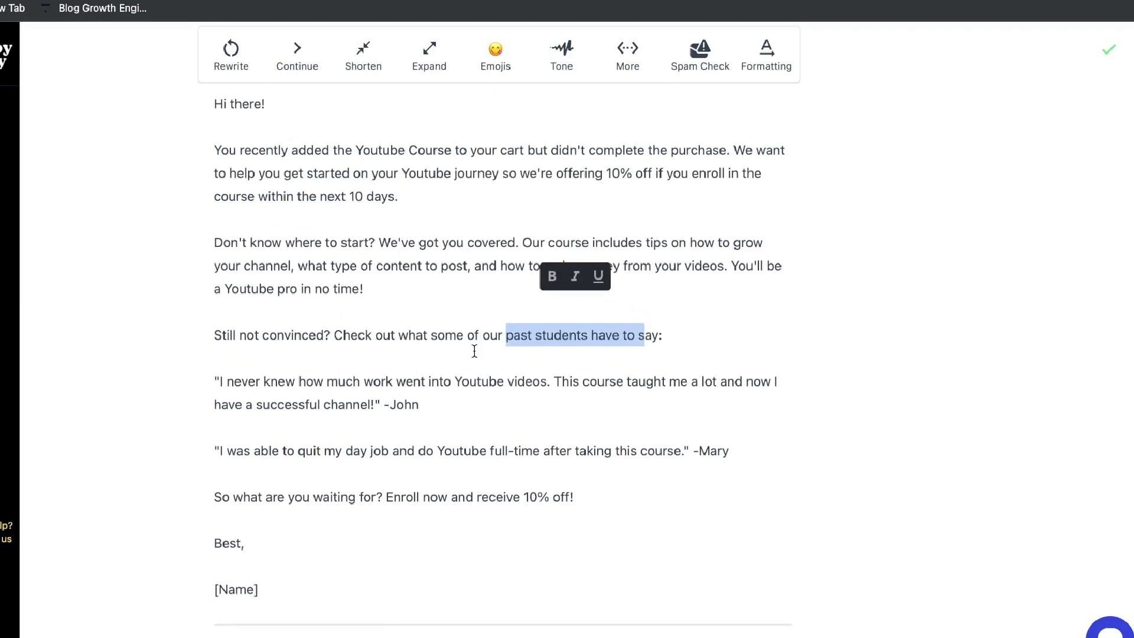
scroll(465, 413, up, 1)
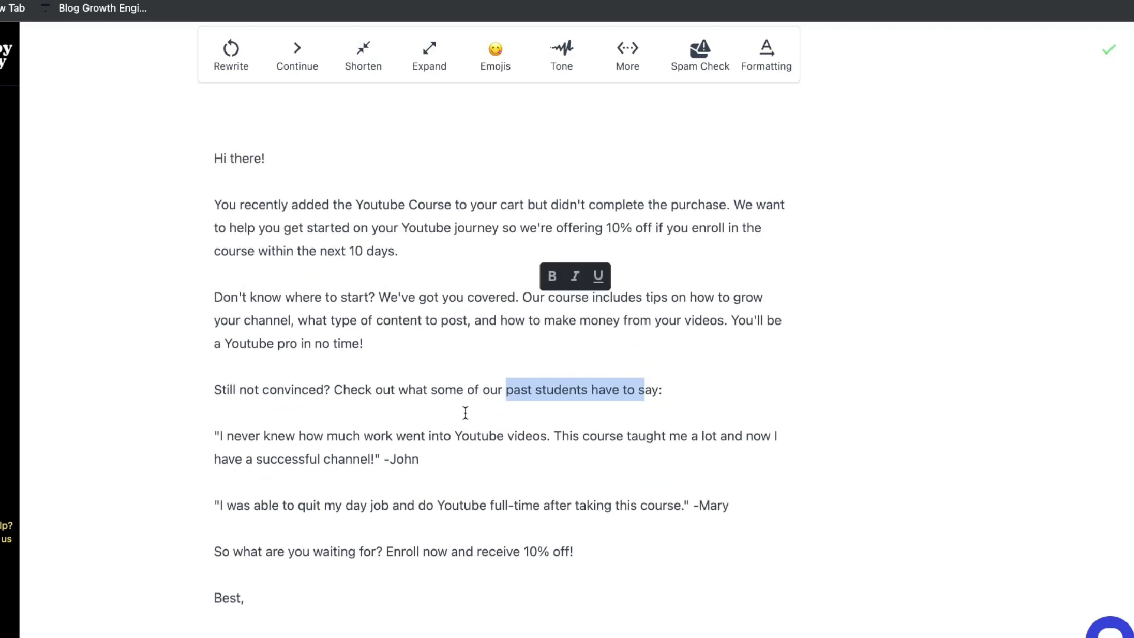
- Select all the generated abandoned cart copy and run the Spam Check on it
click(428, 461)
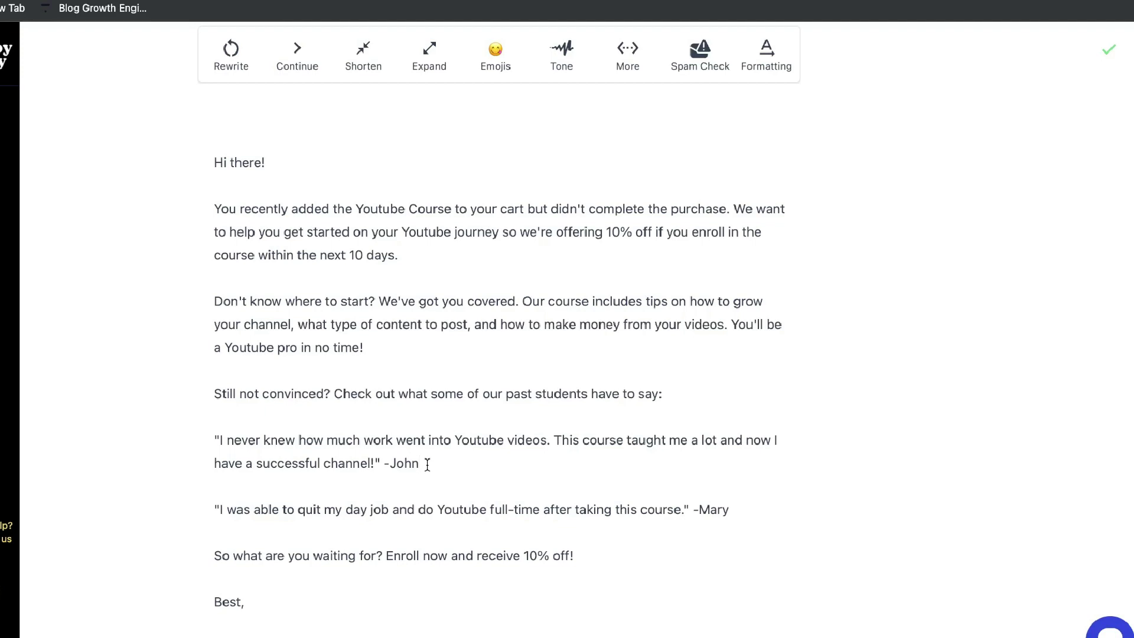
key(ctrl+a)
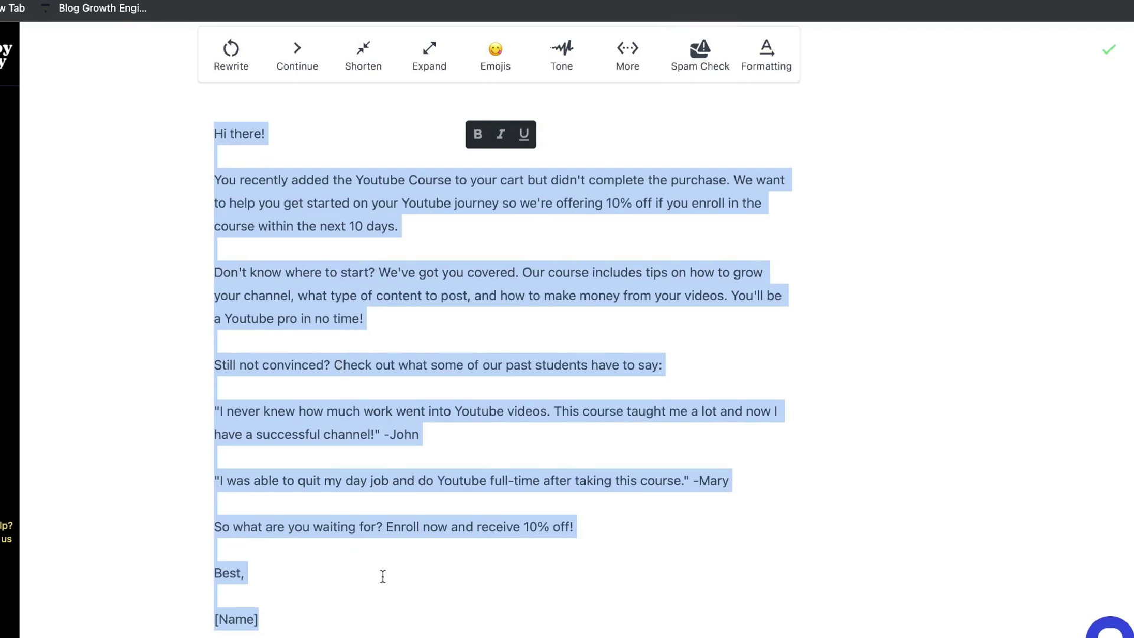
click(694, 77)
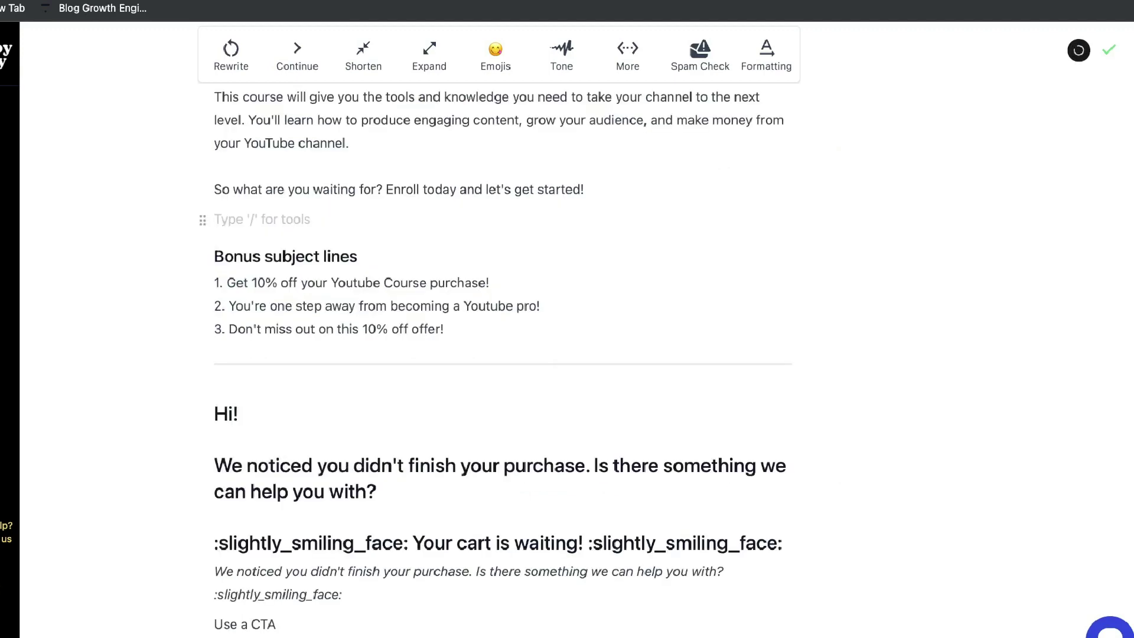
- Insert the Email Intro tool form between the first abandoned cart email's closing line and its bonus subject lines
text(/)
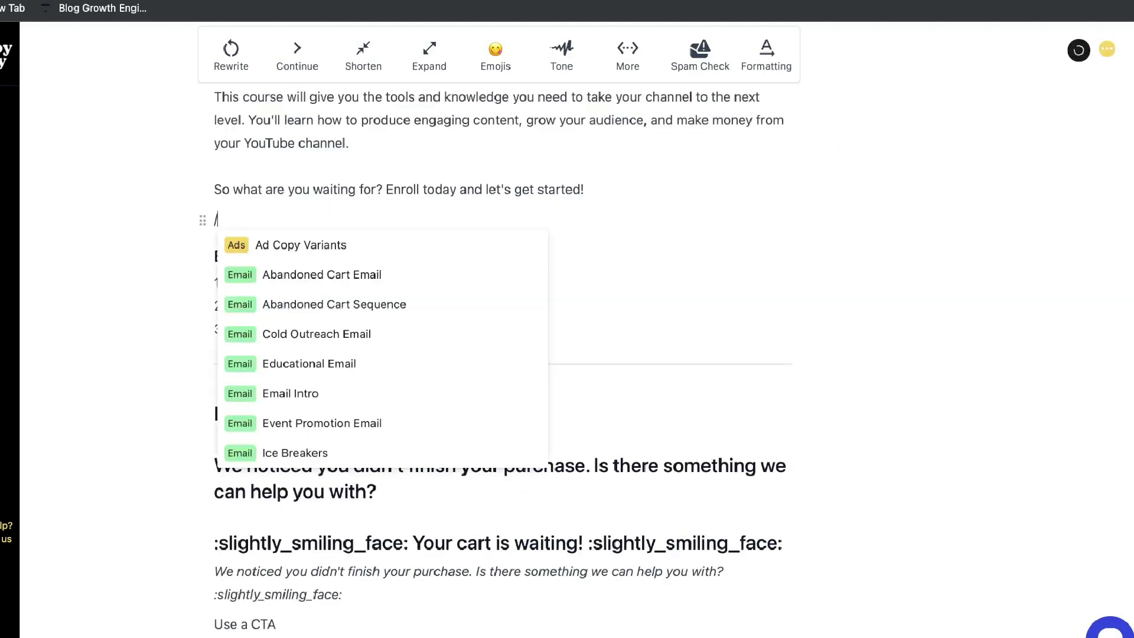
scroll(399, 352, down, 1)
click(380, 367)
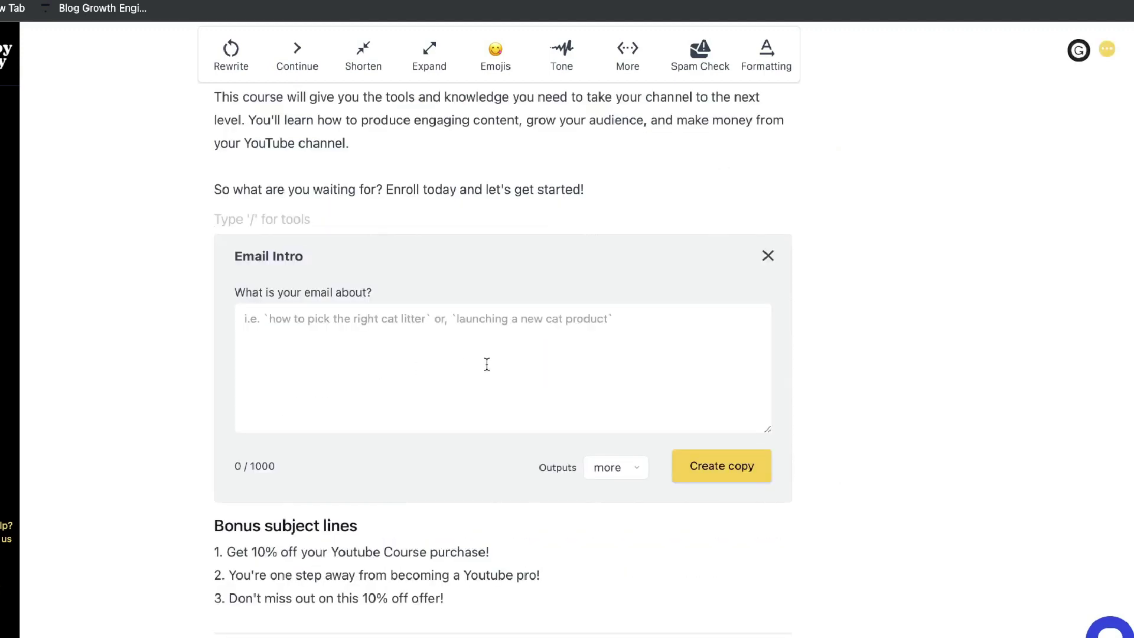
click(399, 391)
scroll(405, 385, down, 1)
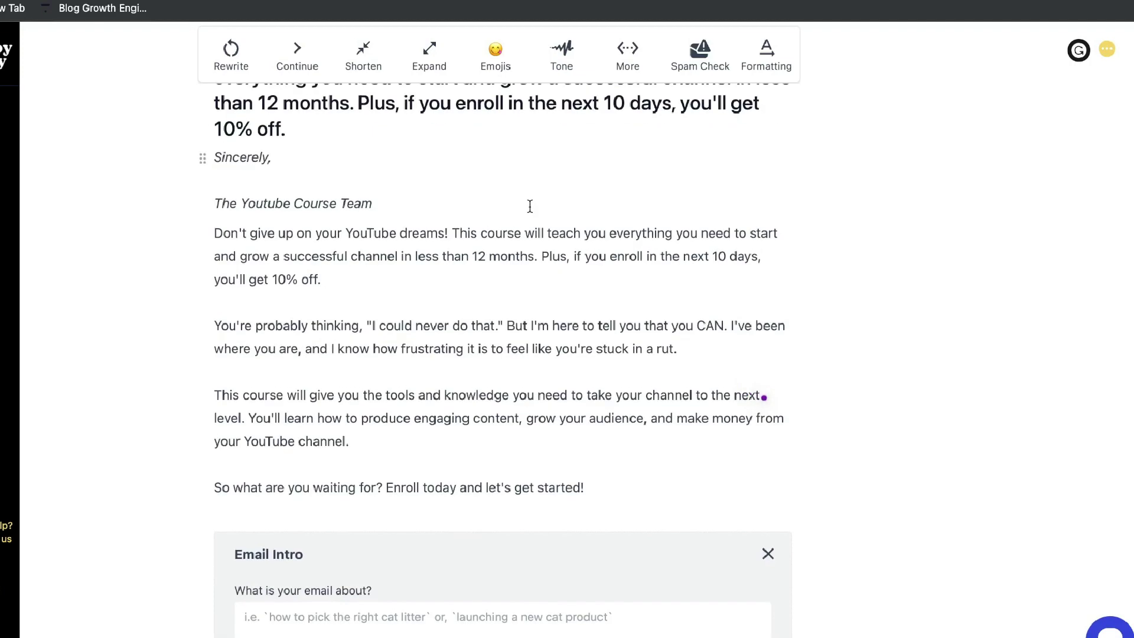
scroll(531, 211, up, 4)
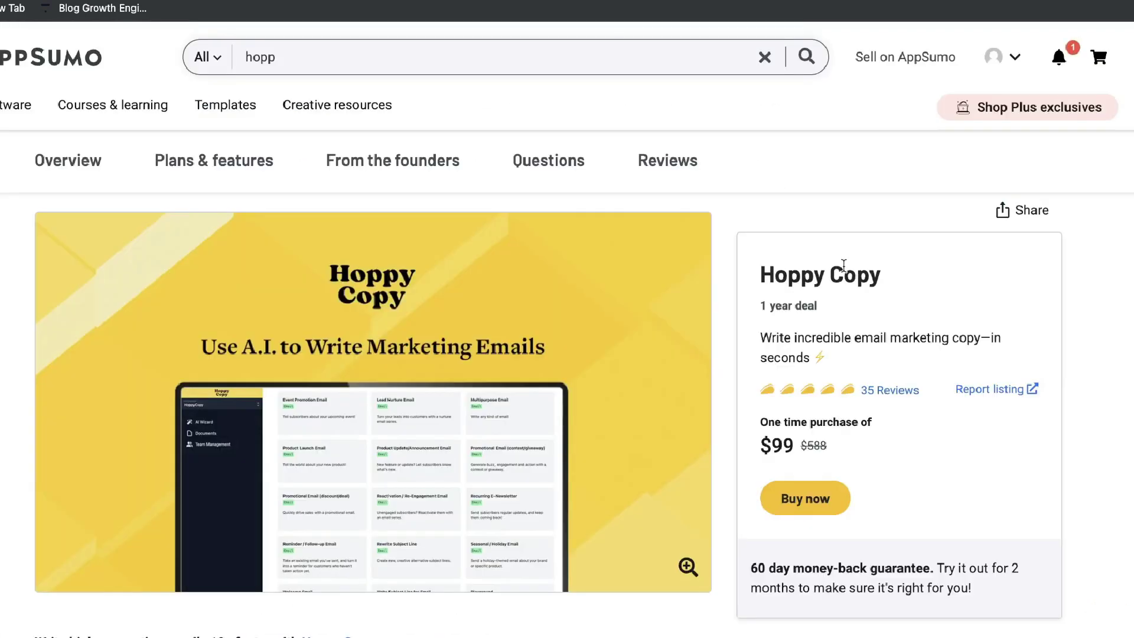
- Examine the Hoppy Copy listing on AppSumo, covering its deal length, one-time price, reviews and money-back guarantee
scroll(844, 266, up, 1)
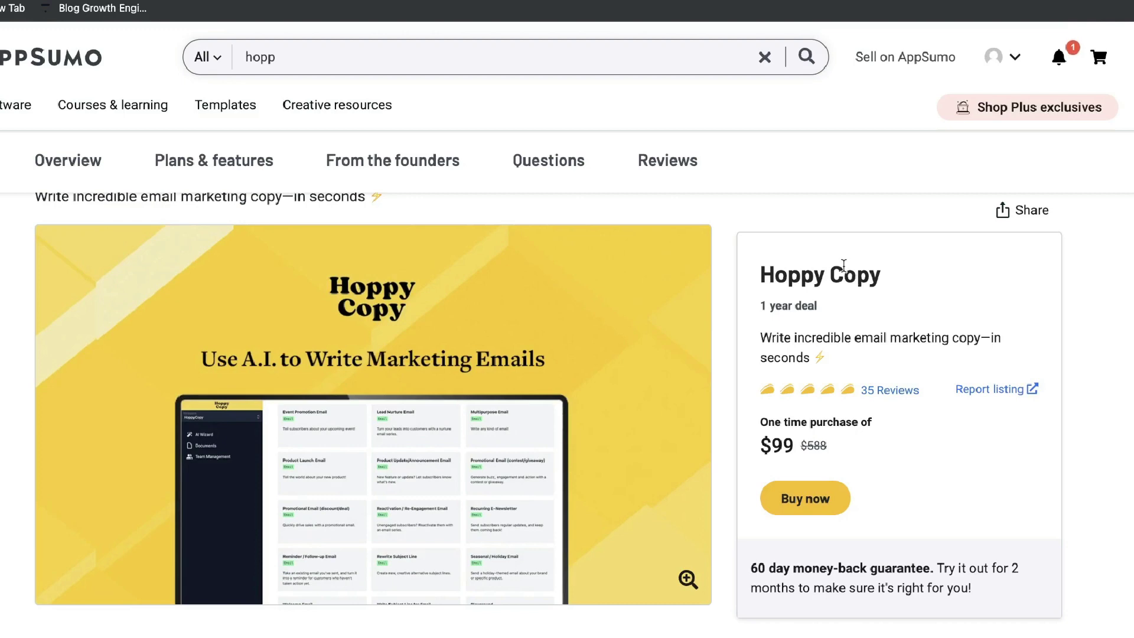
drag(874, 428, 765, 253)
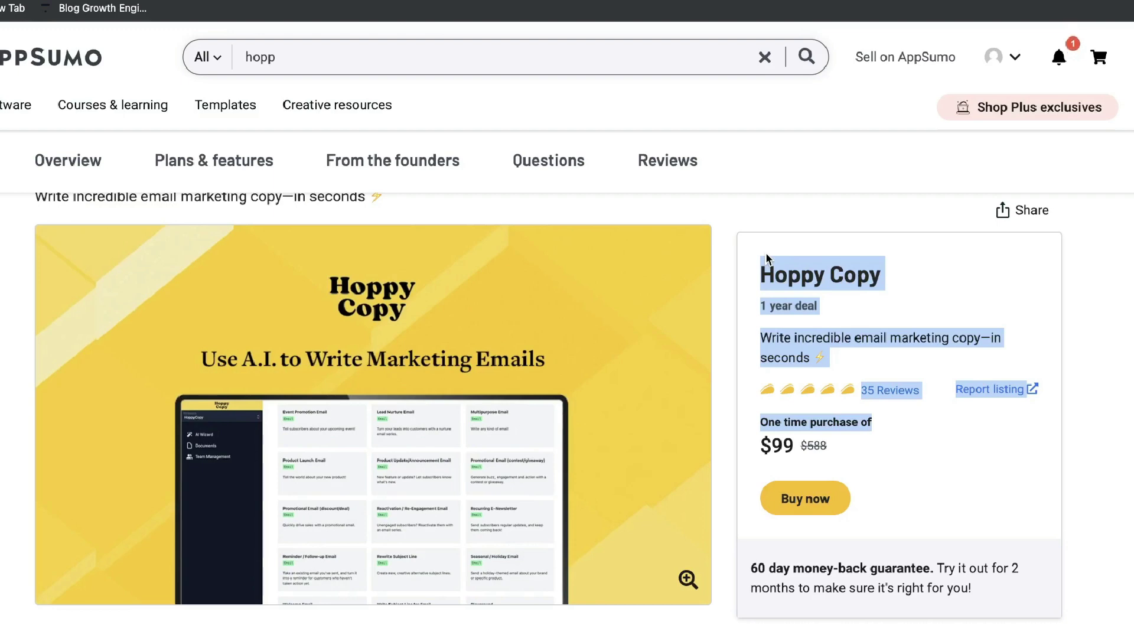
click(863, 439)
scroll(862, 438, down, 1)
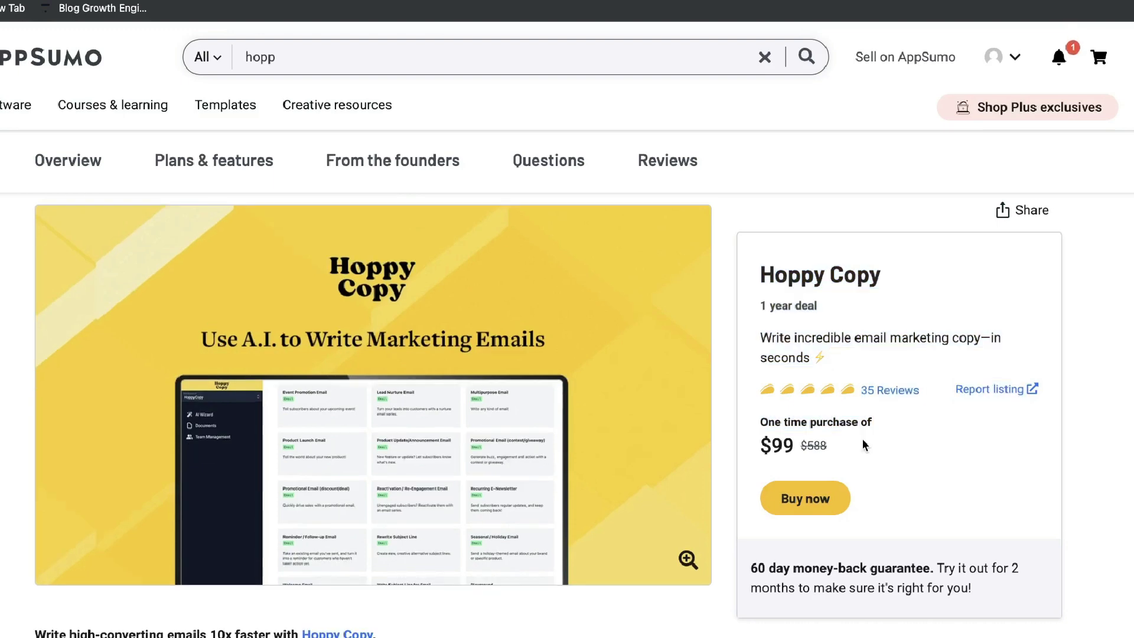
scroll(913, 472, down, 1)
scroll(913, 471, up, 1)
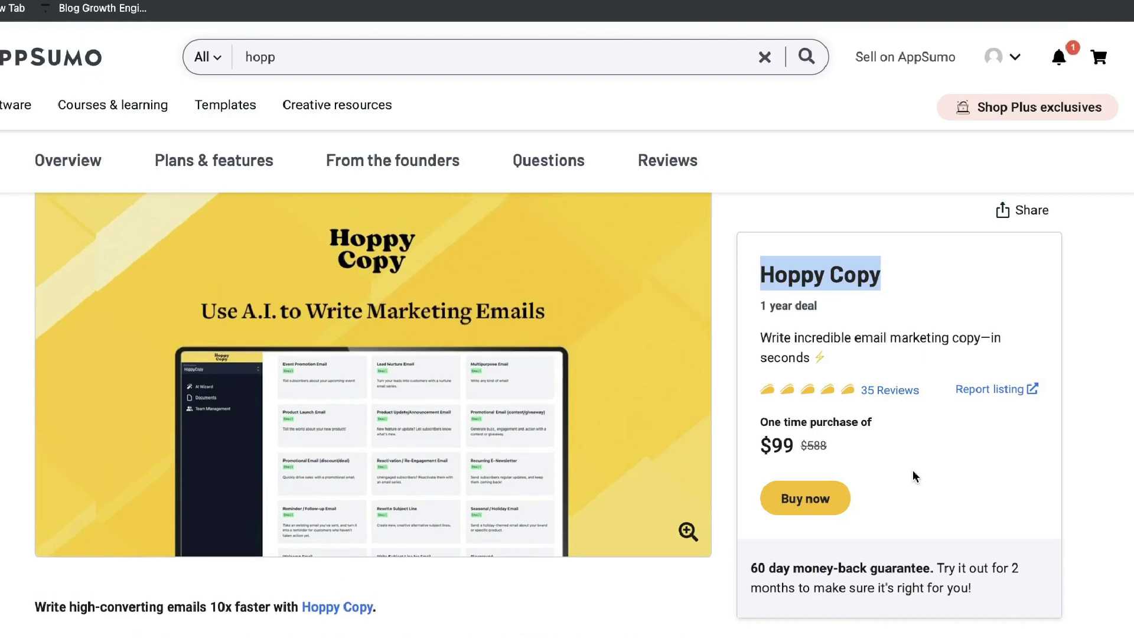